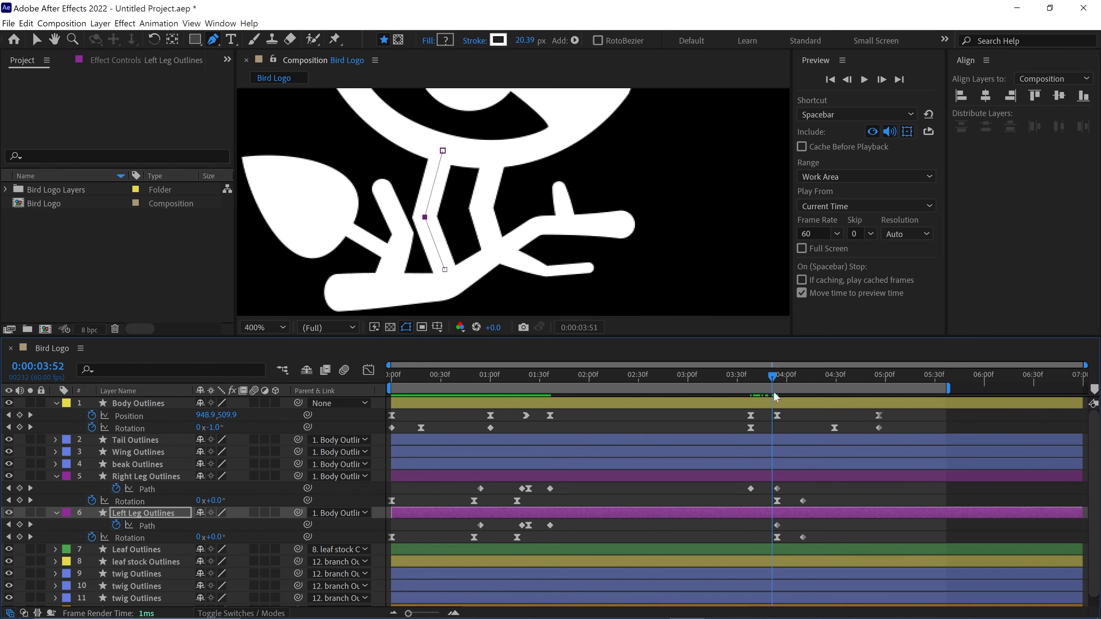
{"action": "mouse_move", "coordinate": [773, 392]}
{"action": "left_mouse_down"}
{"action": "mouse_move", "coordinate": [741, 393]}
{"action": "mouse_move", "coordinate": [753, 397]}
{"action": "left_mouse_up"}
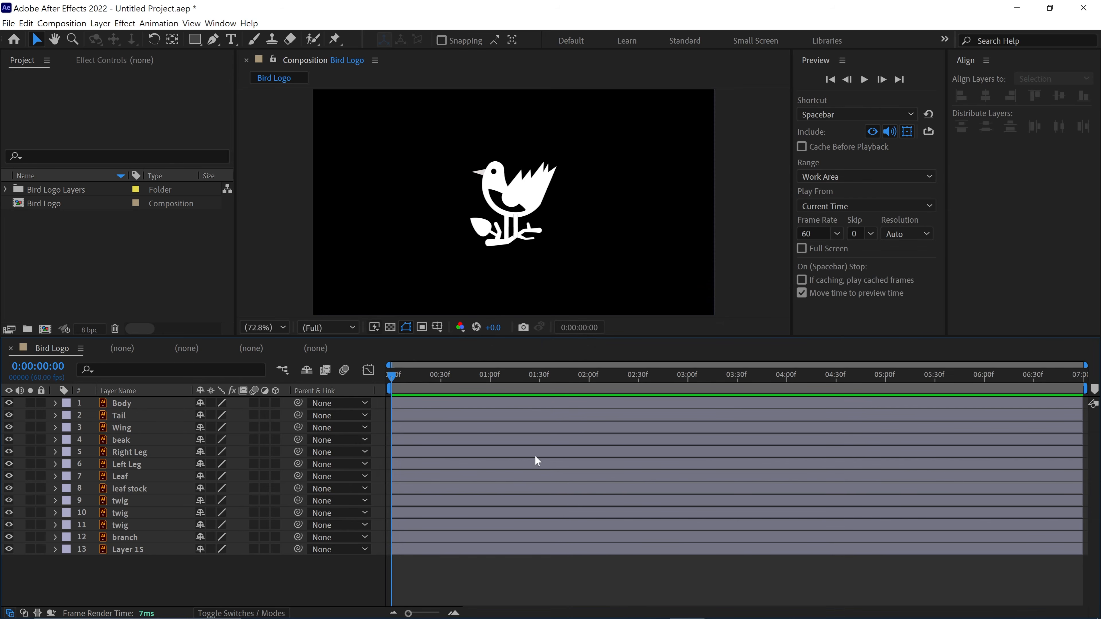
- Create shape layers from all the vector artwork layers in the Bird Logo composition
{"action": "left_click_drag", "start_coordinate": [226, 582], "coordinate": [142, 402]}
{"action": "right_click", "coordinate": [142, 402]}
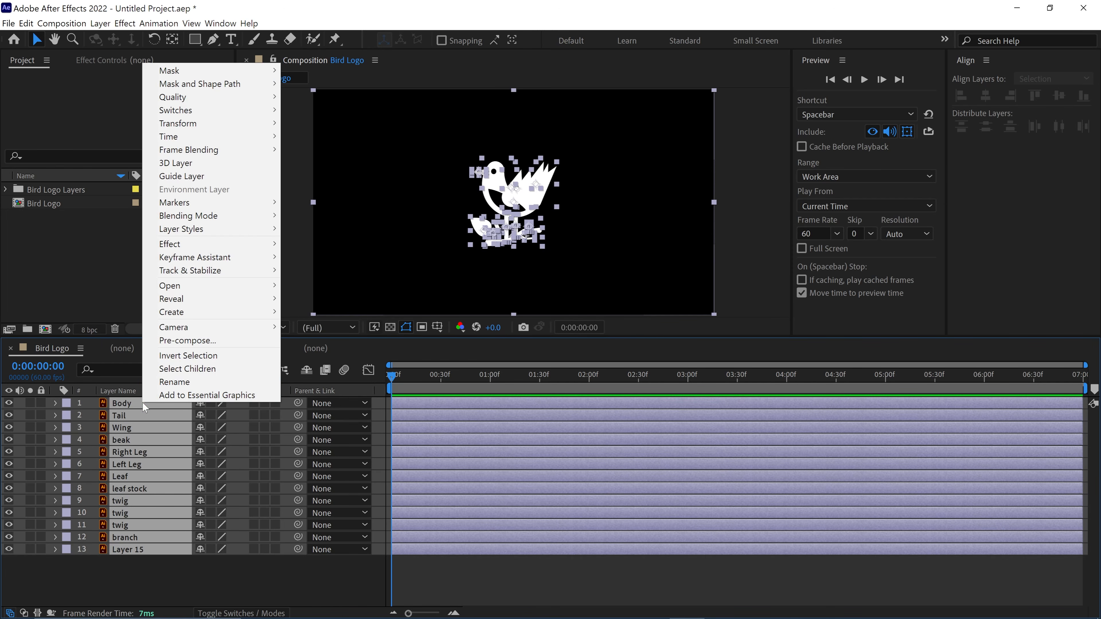
{"action": "mouse_move", "coordinate": [206, 314]}
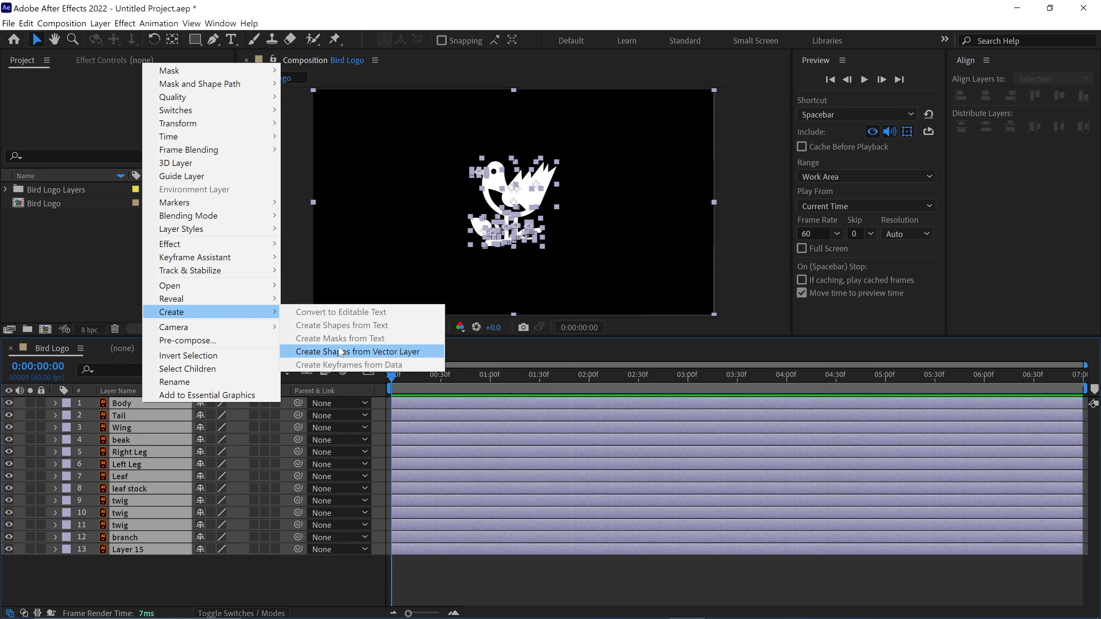
{"action": "left_click", "coordinate": [428, 355]}
- Select all the original vector layers by their lavender label group and delete them
{"action": "left_click", "coordinate": [66, 416]}
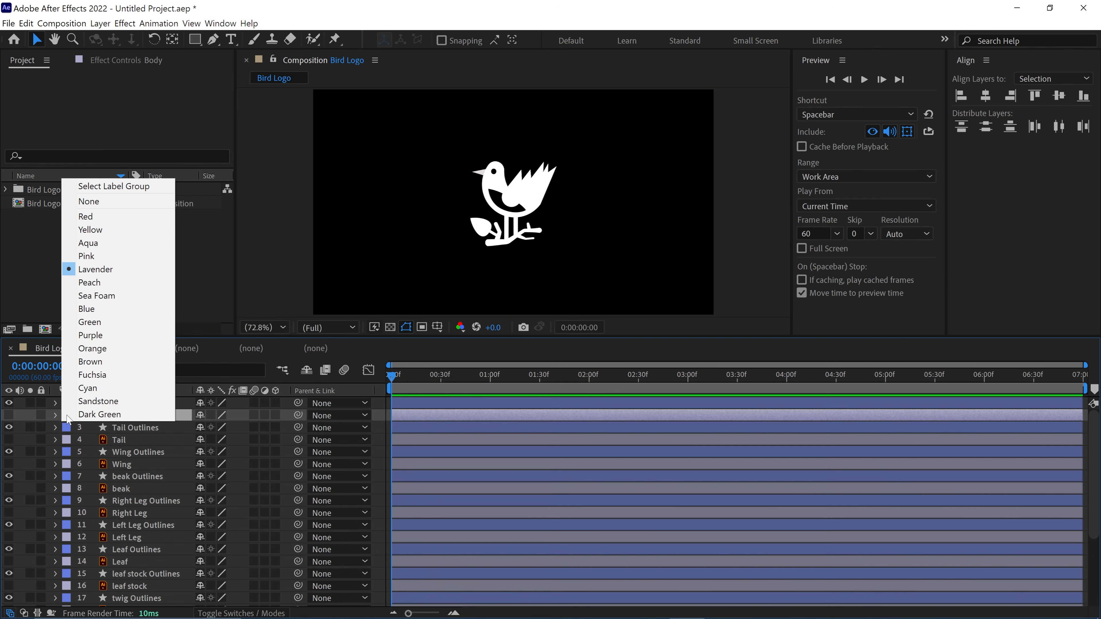
{"action": "left_click", "coordinate": [124, 190]}
{"action": "key", "text": "Delete"}
- Label the Body Outlines layer yellow and both leg outline layers purple
{"action": "left_click", "coordinate": [138, 403]}
{"action": "left_click", "coordinate": [66, 403]}
{"action": "left_click", "coordinate": [111, 219]}
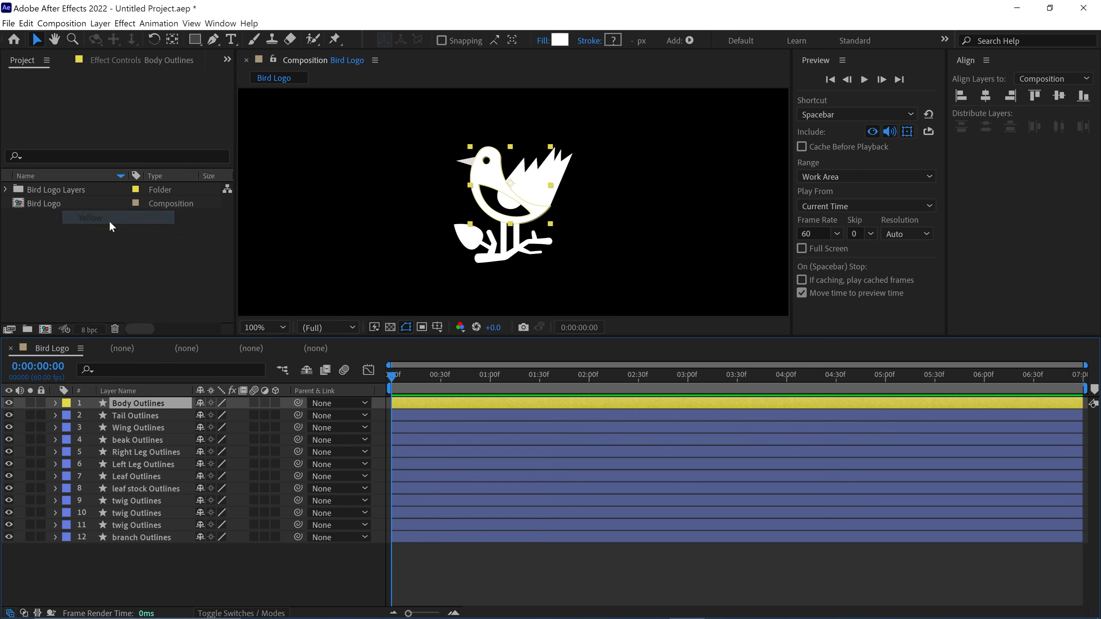
{"action": "left_click", "coordinate": [144, 465]}
{"action": "left_click", "coordinate": [143, 452], "text": "shift"}
{"action": "left_click", "coordinate": [66, 465]}
{"action": "left_click", "coordinate": [91, 372]}
- Label the branch Outlines layer orange and the Leaf Outlines layer green
{"action": "left_click", "coordinate": [138, 537]}
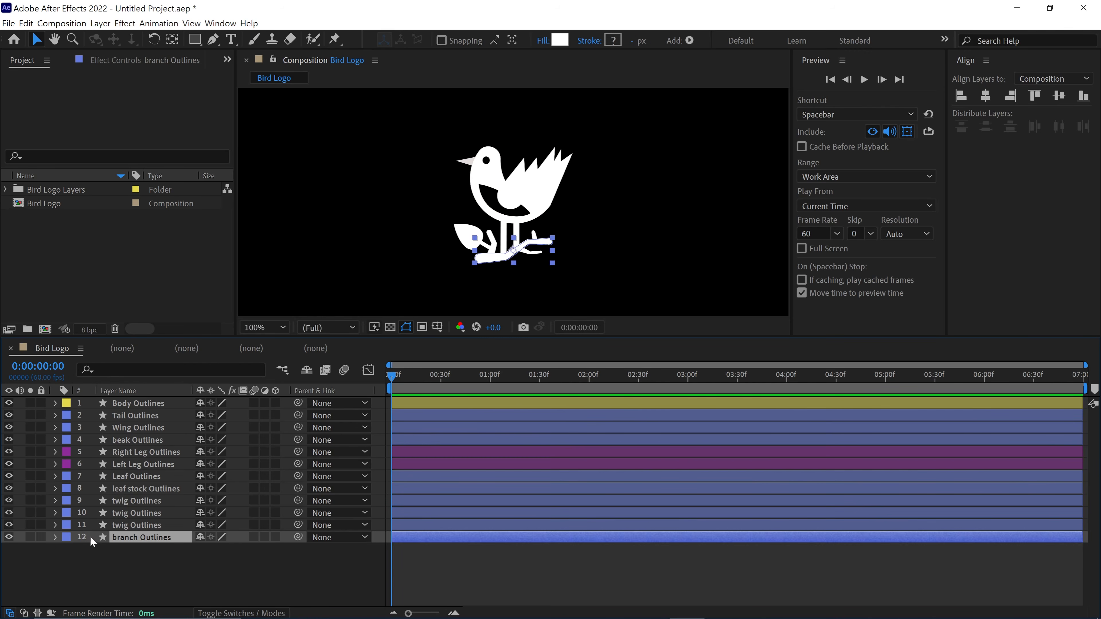
{"action": "left_click", "coordinate": [66, 537]}
{"action": "left_click", "coordinate": [93, 471]}
{"action": "left_click", "coordinate": [86, 477]}
{"action": "left_click", "coordinate": [67, 476]}
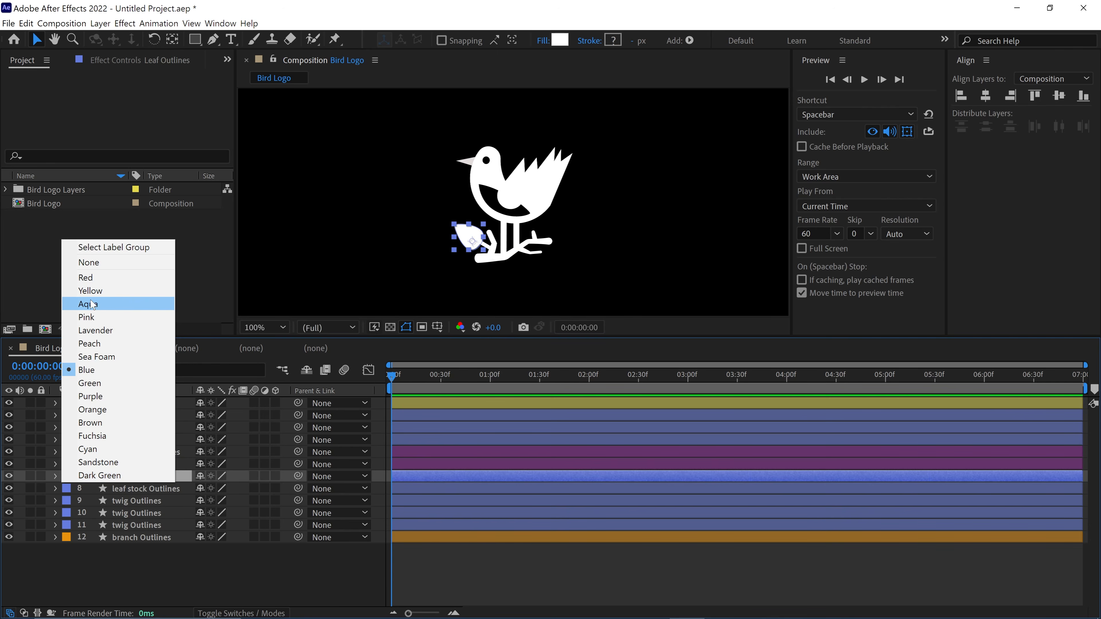
{"action": "left_click", "coordinate": [90, 384]}
- Label the leaf stock Outlines layer yellow and clear the layer selection
{"action": "left_click", "coordinate": [143, 489]}
{"action": "left_click", "coordinate": [67, 488]}
{"action": "left_click", "coordinate": [91, 303]}
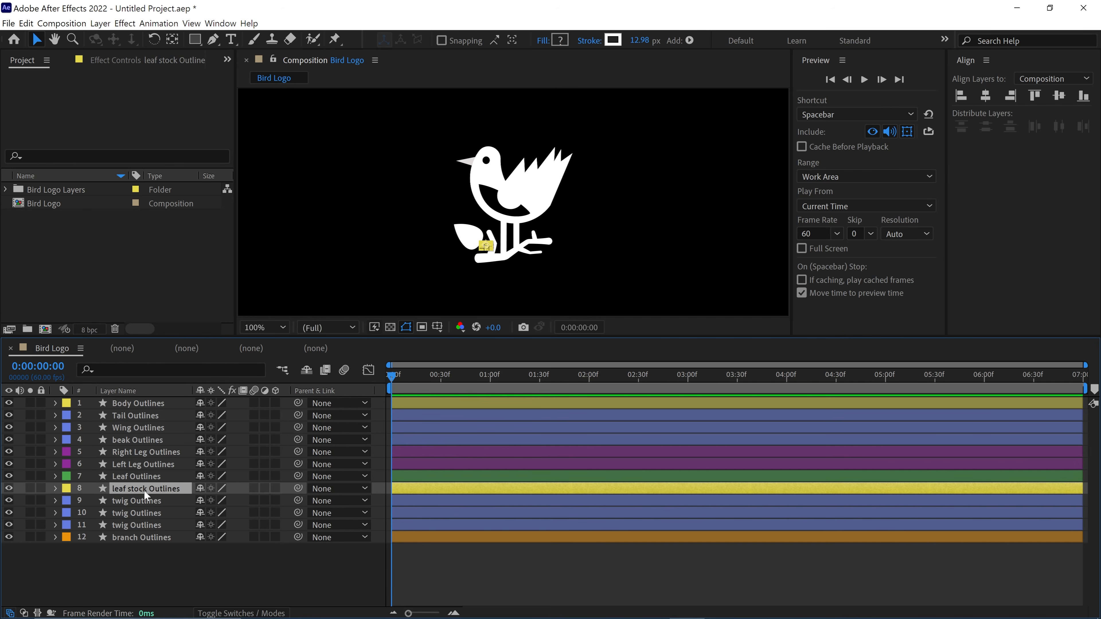
{"action": "left_click", "coordinate": [157, 556]}
- Parent the Tail, Wing, beak, Right Leg and Left Leg outline layers to Body Outlines
{"action": "left_click", "coordinate": [136, 416]}
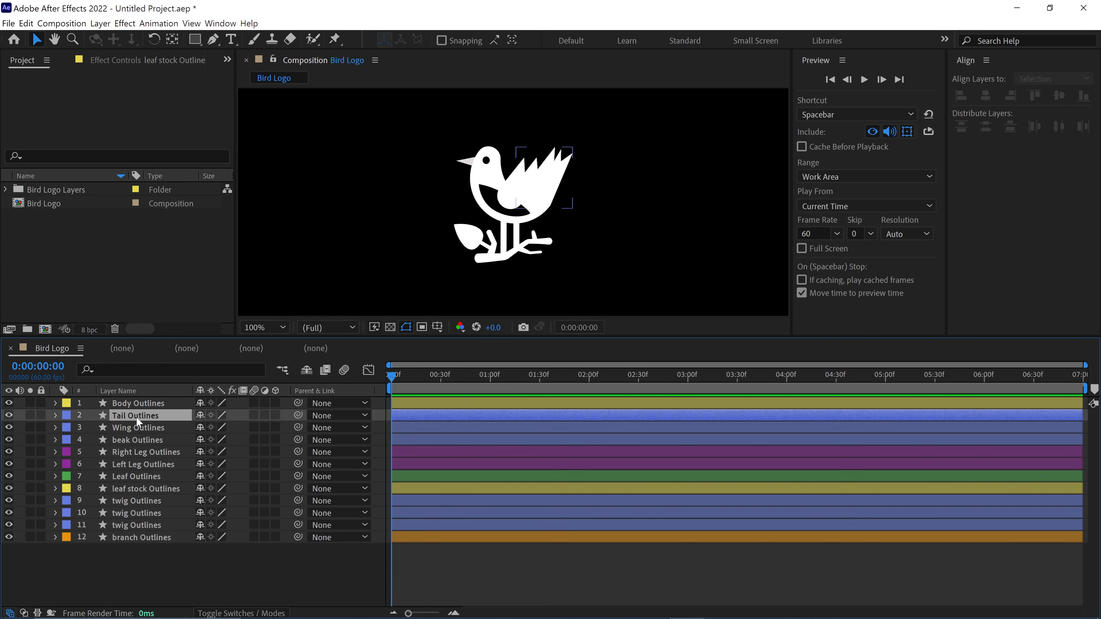
{"action": "left_click", "coordinate": [130, 464], "text": "shift"}
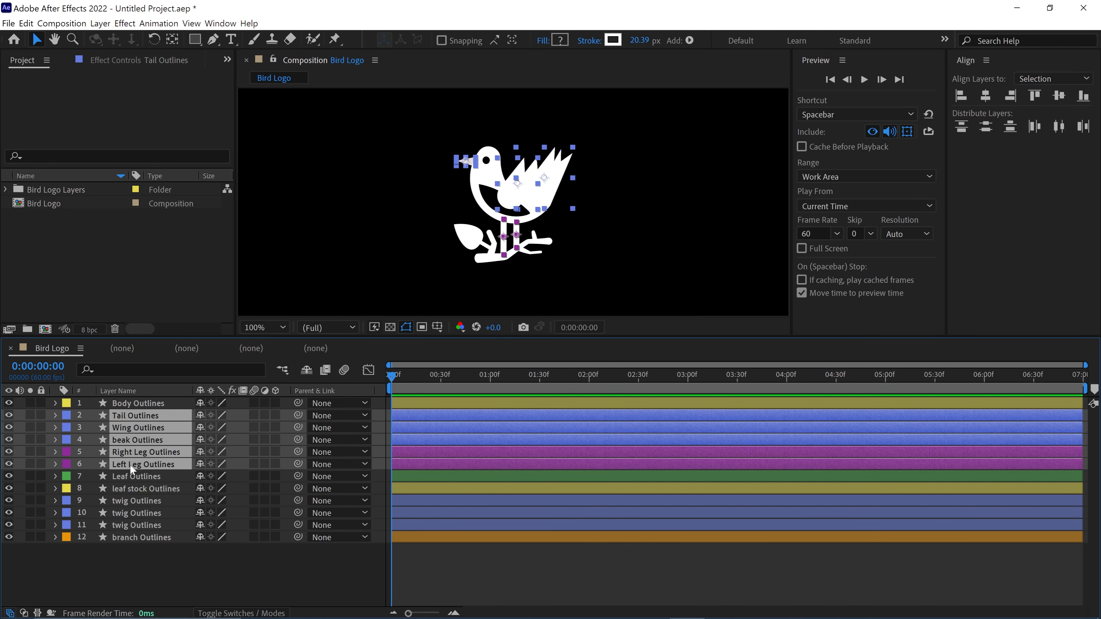
{"action": "left_click_drag", "start_coordinate": [298, 464], "coordinate": [145, 406]}
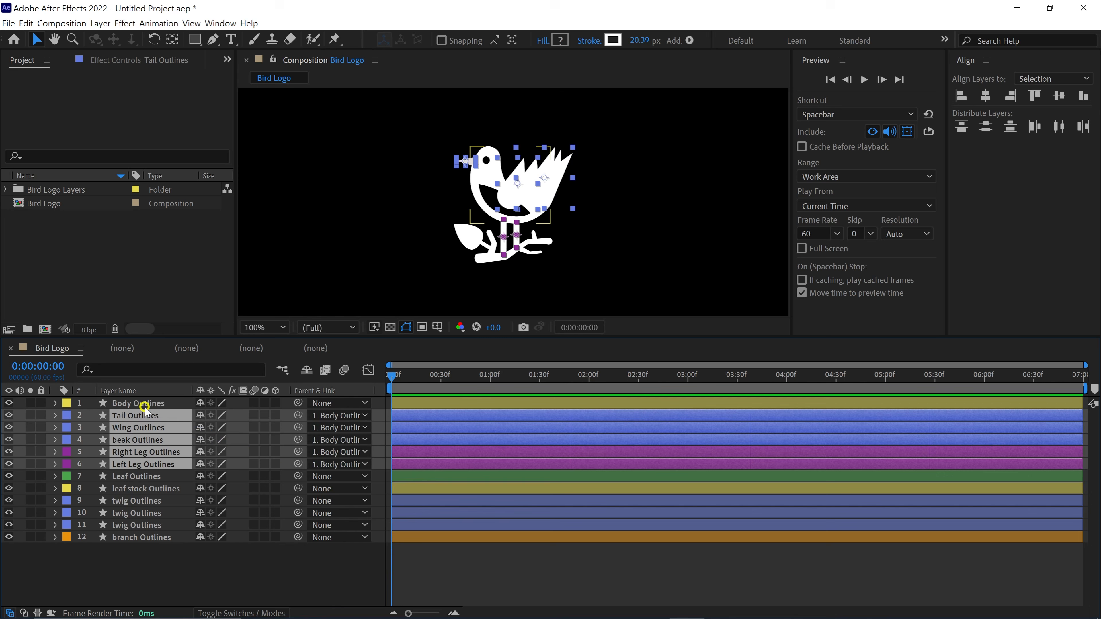
- Parent Leaf Outlines to leaf stock Outlines, and parent the leaf stock and all three twig layers to branch Outlines
{"action": "left_click", "coordinate": [145, 477]}
{"action": "left_click_drag", "start_coordinate": [248, 477], "coordinate": [166, 489]}
{"action": "left_click", "coordinate": [137, 490]}
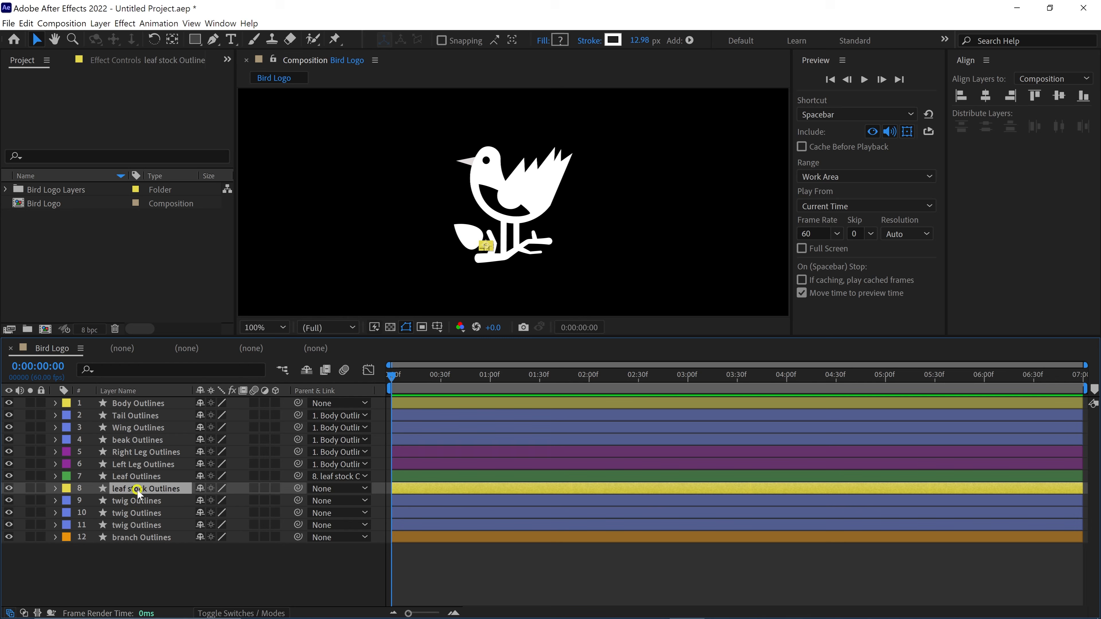
{"action": "left_click", "coordinate": [133, 521], "text": "shift"}
{"action": "left_click_drag", "start_coordinate": [298, 488], "coordinate": [160, 537]}
{"action": "left_click", "coordinate": [135, 560]}
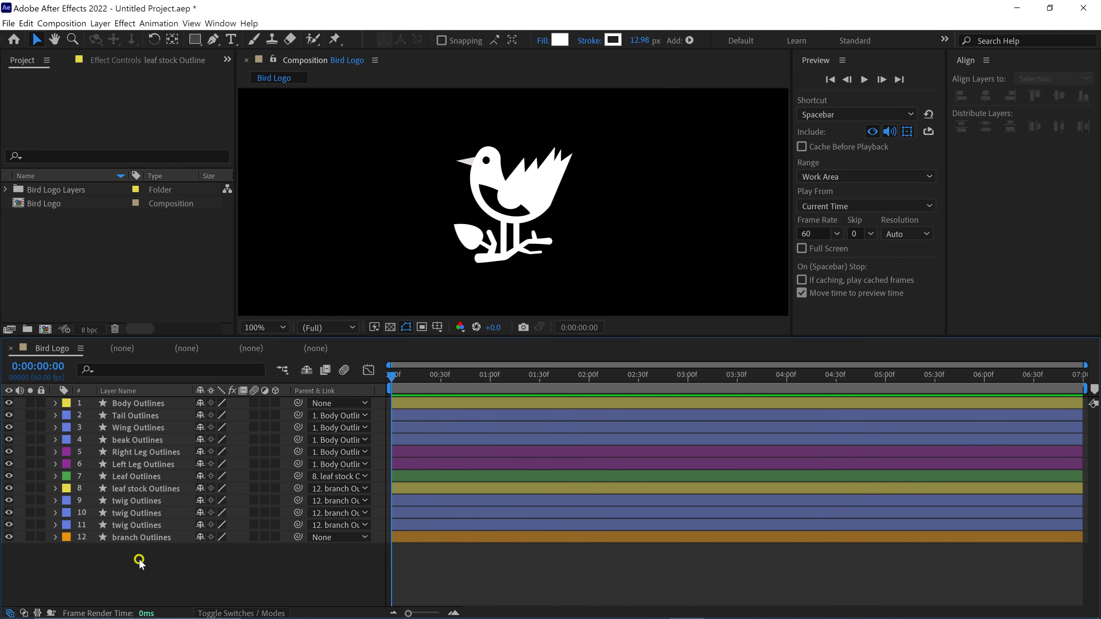
- Test the parenting by moving the branch and the bird's body, undoing each move
{"action": "left_click", "coordinate": [148, 539]}
{"action": "left_click_drag", "start_coordinate": [503, 262], "coordinate": [511, 291]}
{"action": "key", "text": "ctrl+z"}
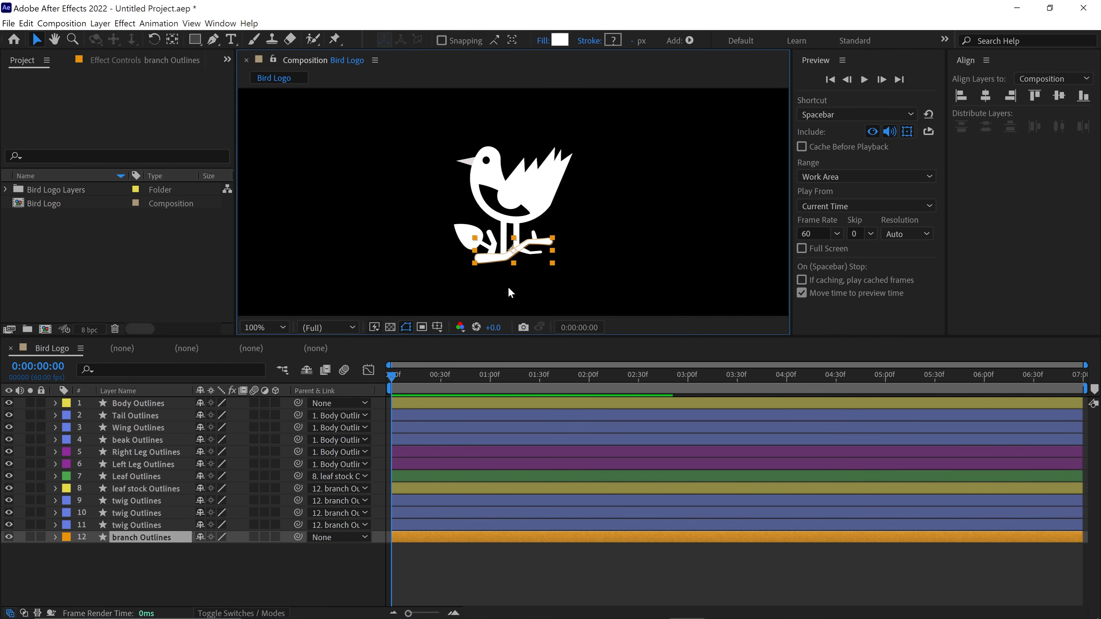
{"action": "mouse_move", "coordinate": [499, 190]}
{"action": "left_mouse_down"}
{"action": "mouse_move", "coordinate": [484, 208]}
{"action": "mouse_move", "coordinate": [475, 187]}
{"action": "mouse_move", "coordinate": [506, 182]}
{"action": "left_mouse_up"}
{"action": "key", "text": "ctrl+z"}
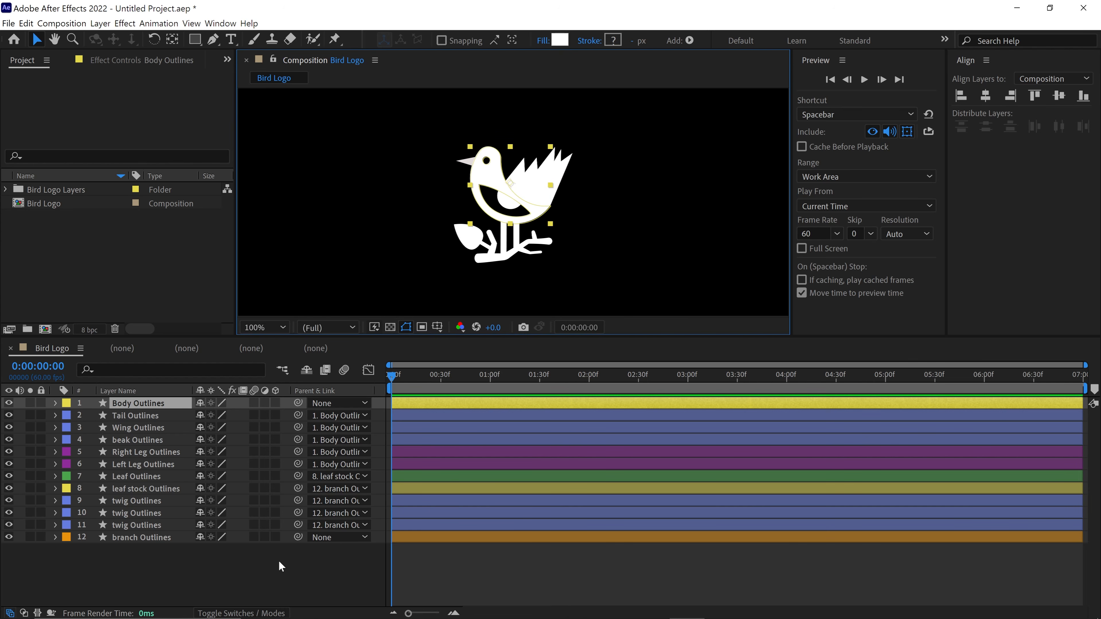
{"action": "left_click", "coordinate": [279, 561]}
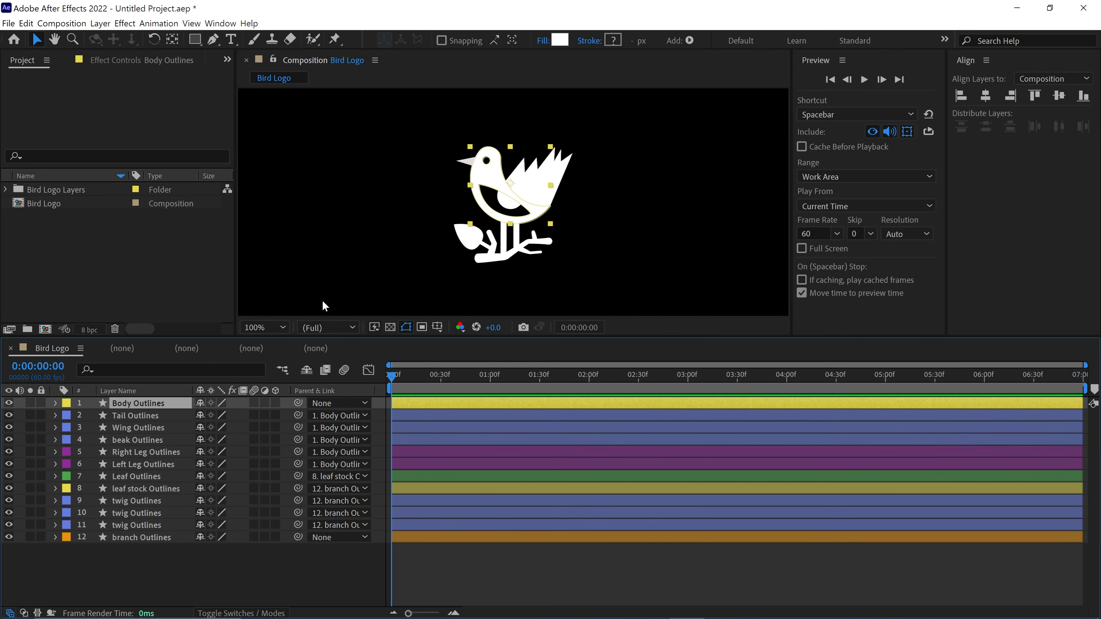
- Add Position keyframes to Body Outlines at 0:00, 1:00, about 1:27 and 2:35
{"action": "left_click", "coordinate": [259, 327]}
{"action": "left_click", "coordinate": [261, 343]}
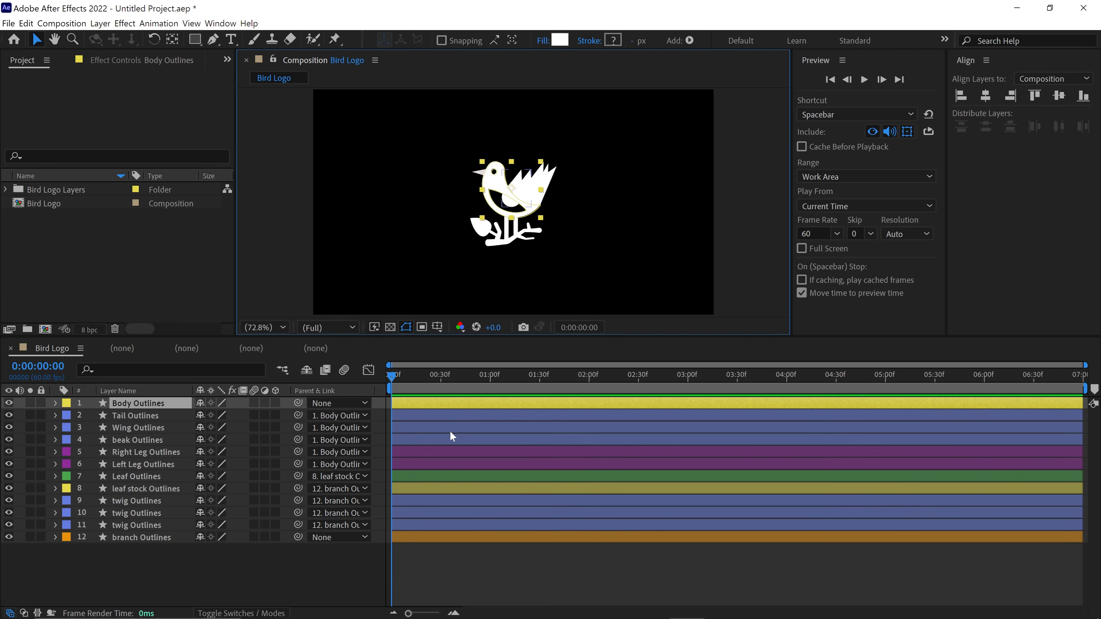
{"action": "key", "text": "p"}
{"action": "left_click", "coordinate": [94, 418]}
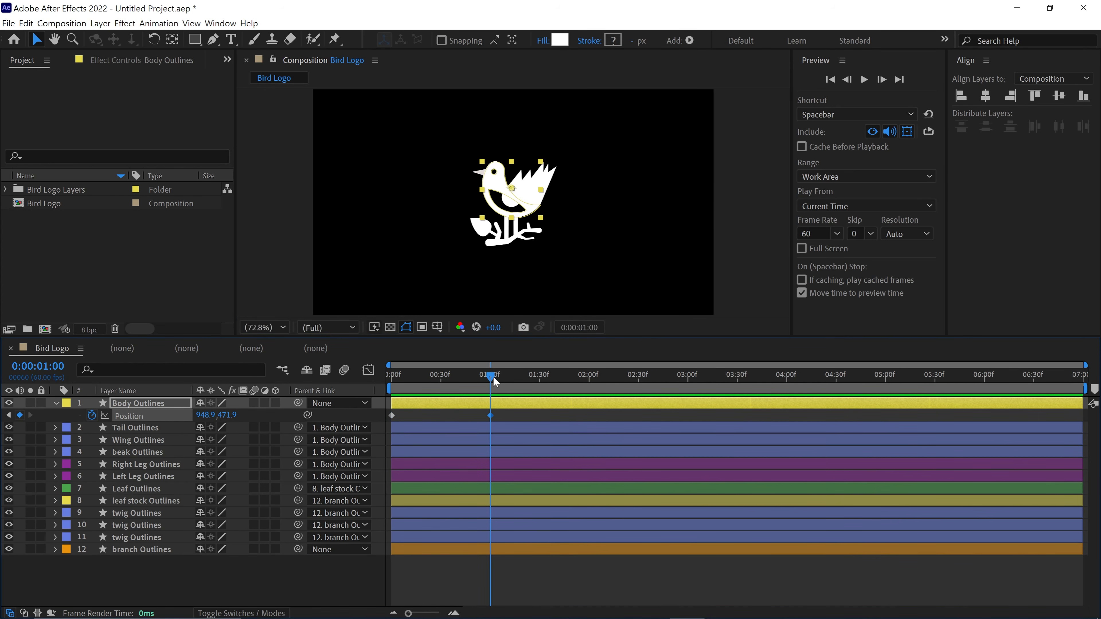
{"action": "left_click_drag", "start_coordinate": [496, 381], "coordinate": [646, 376]}
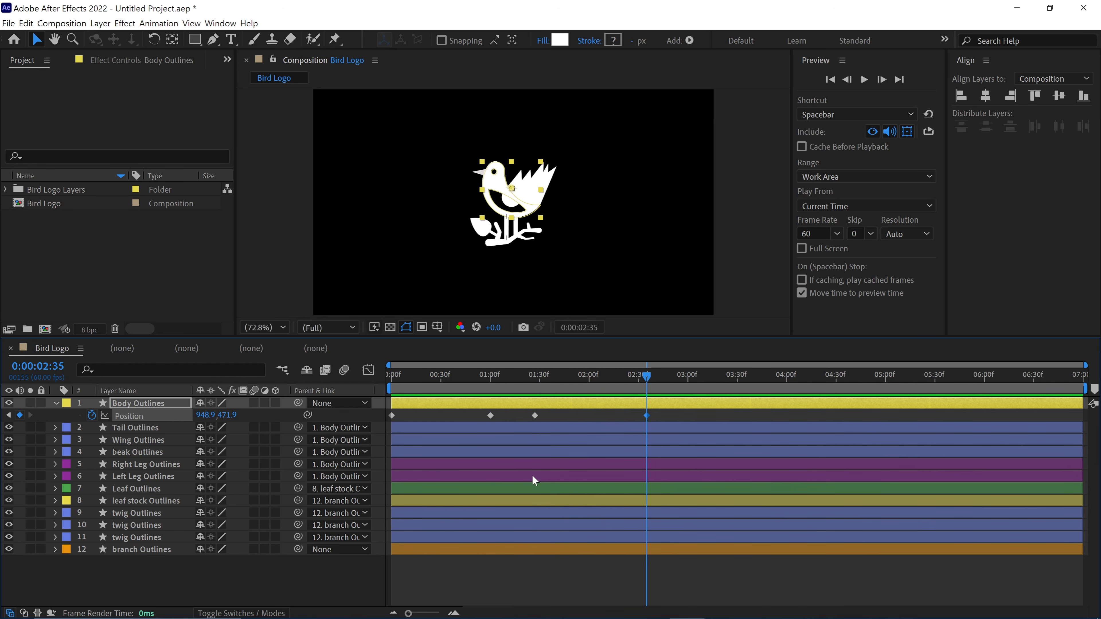
- Move the bird outside the frame to the upper right at 0:00 and to the left at 2:35, and preview the flight
{"action": "left_click_drag", "start_coordinate": [516, 211], "coordinate": [779, 123]}
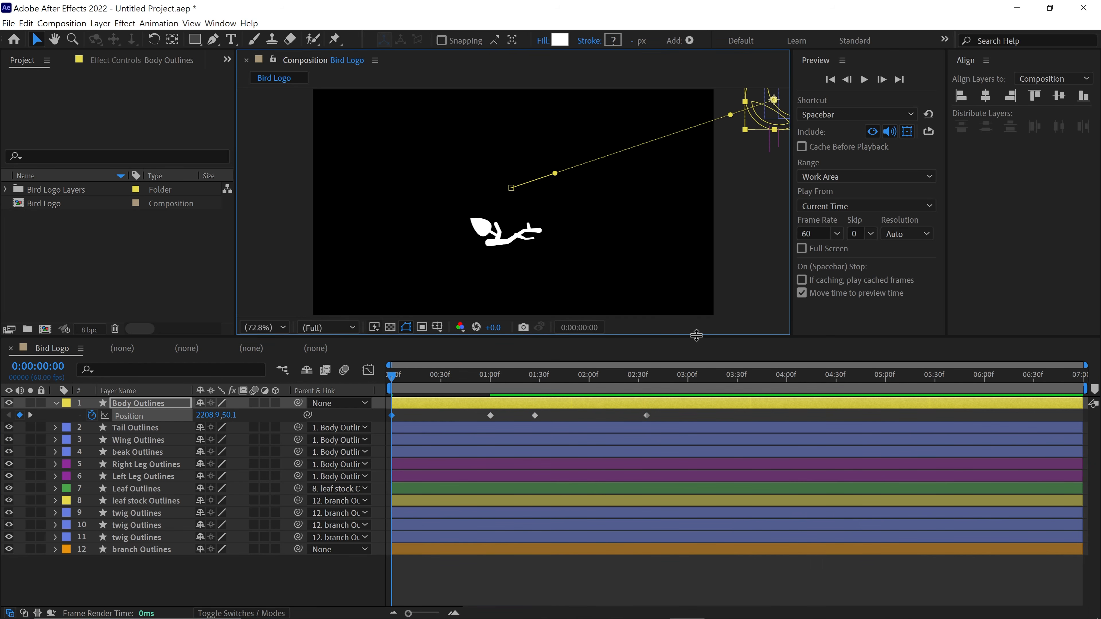
{"action": "key", "text": "space"}
{"action": "left_click_drag", "start_coordinate": [635, 382], "coordinate": [647, 377]}
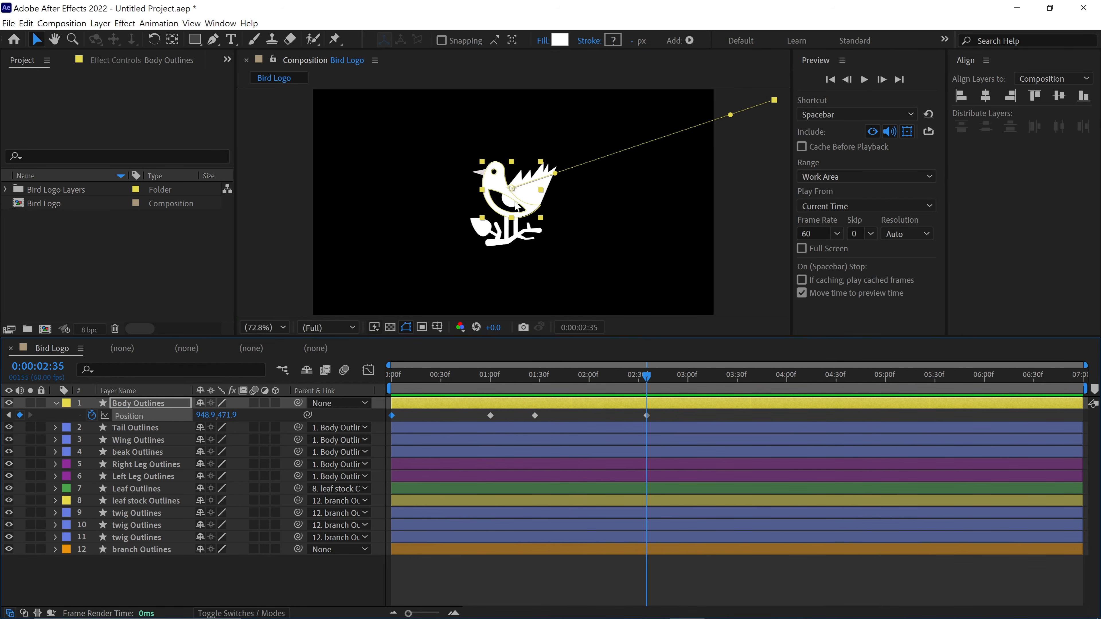
{"action": "left_click_drag", "start_coordinate": [512, 191], "coordinate": [246, 138]}
{"action": "left_click_drag", "start_coordinate": [401, 379], "coordinate": [392, 379]}
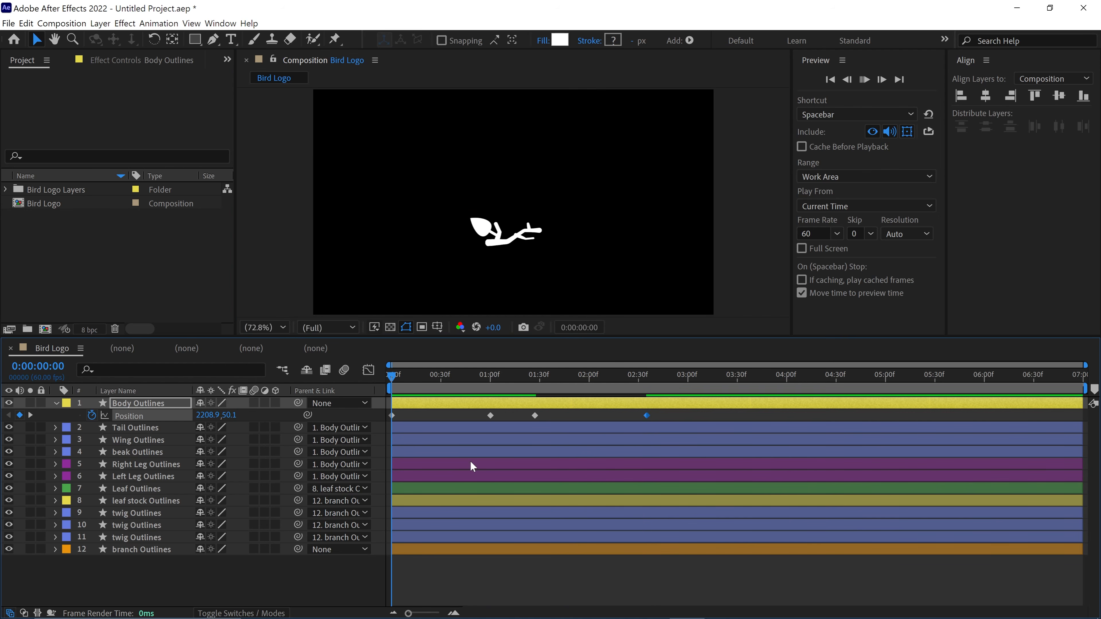
{"action": "key", "text": "space"}
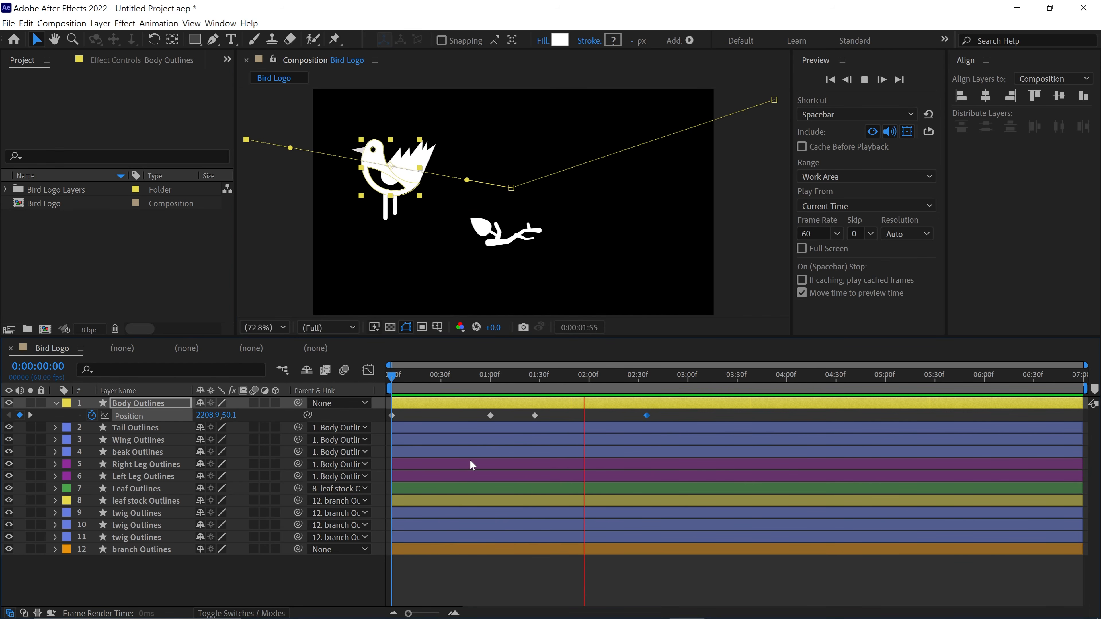
{"action": "key", "text": "space"}
- Ease all Position keyframes of Body Outlines and move the last two to about 2:51 and 3:59
{"action": "left_click_drag", "start_coordinate": [661, 416], "coordinate": [531, 423]}
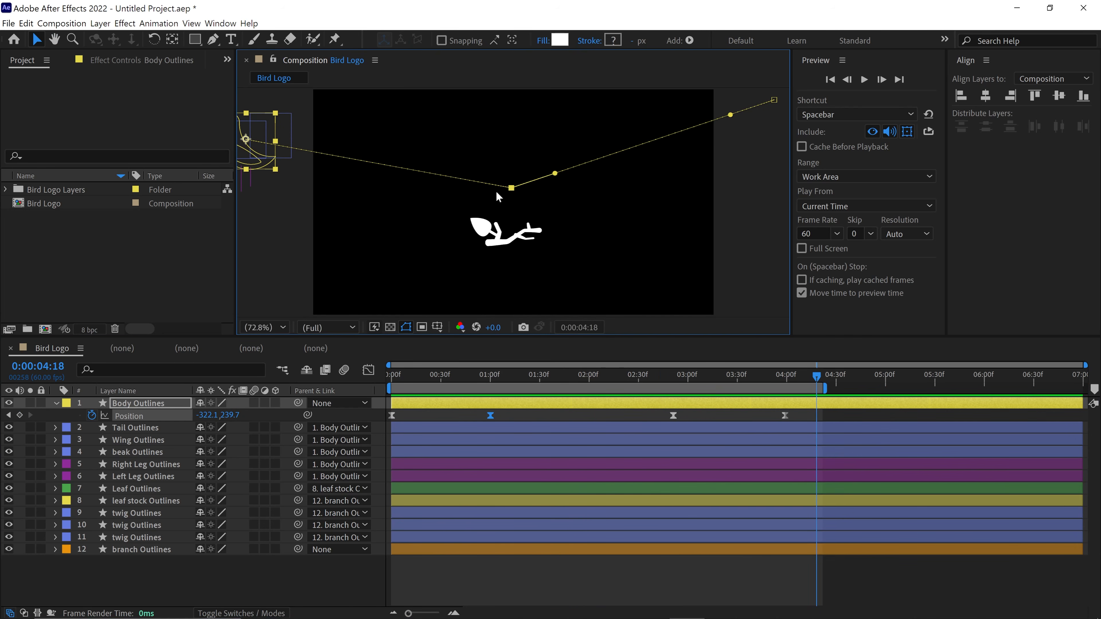
{"action": "left_click", "coordinate": [560, 172]}
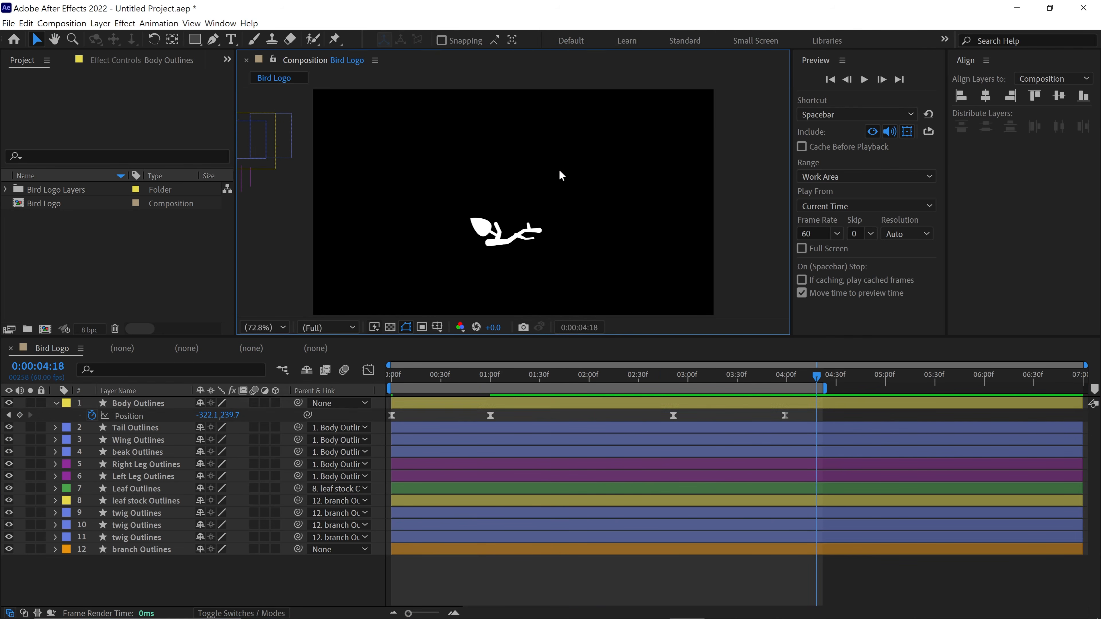
- Raise the bird above the branch to Position 948.9, 341.9 at 1:00 and curve its incoming motion path
{"action": "mouse_move", "coordinate": [494, 379]}
{"action": "left_mouse_down"}
{"action": "mouse_move", "coordinate": [478, 387]}
{"action": "mouse_move", "coordinate": [491, 388]}
{"action": "left_mouse_up"}
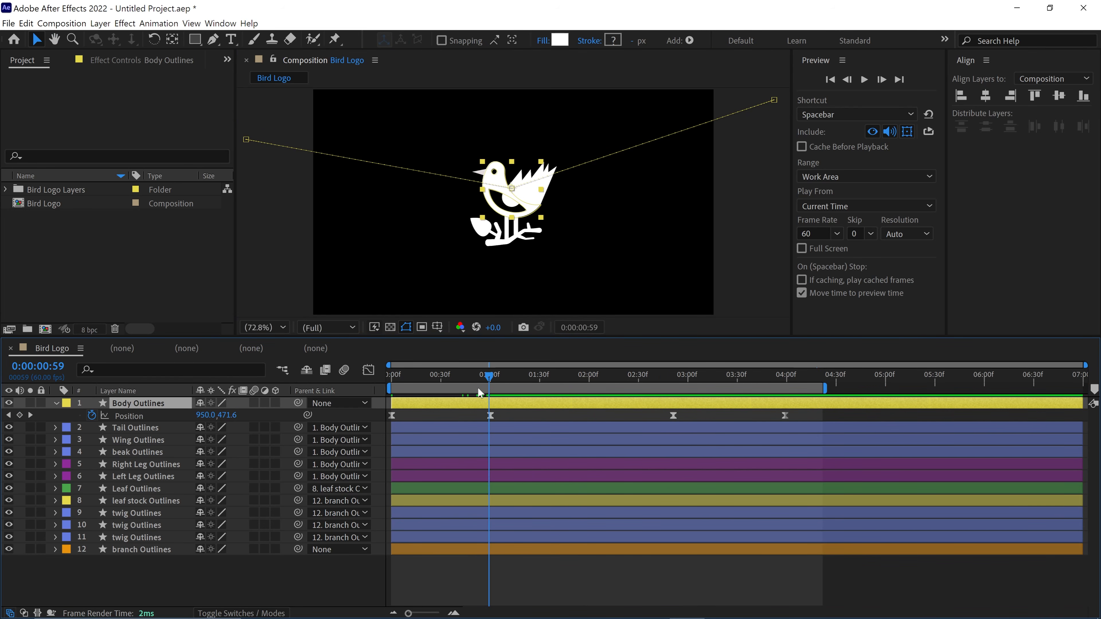
{"action": "key", "text": "shift+Up"}
{"action": "key", "text": "shift+Up"}
{"action": "key", "text": "shift+Up"}
{"action": "key", "text": "shift+Up"}
{"action": "key", "text": "shift+Up"}
{"action": "key", "text": "shift+Up"}
{"action": "key", "text": "shift+Up"}
{"action": "key", "text": "shift+Up"}
{"action": "key", "text": "shift+Up"}
{"action": "key", "text": "shift+Up"}
{"action": "key", "text": "shift+Up"}
{"action": "key", "text": "shift+Up"}
{"action": "key", "text": "shift+Up"}
{"action": "left_click_drag", "start_coordinate": [716, 120], "coordinate": [673, 168]}
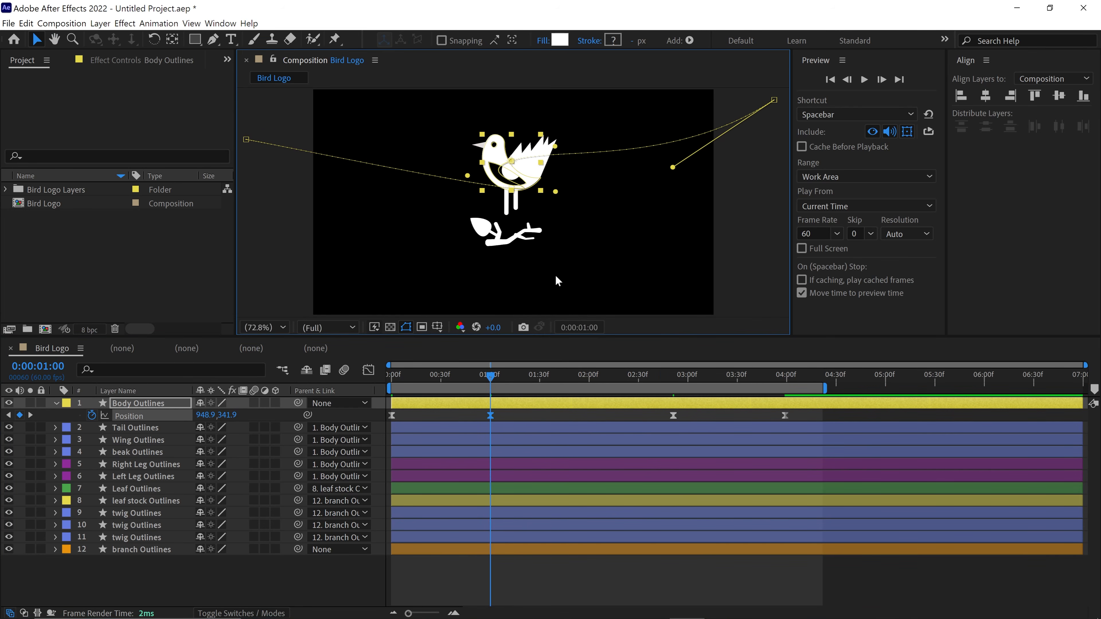
- Copy the bird's resting Position keyframe to 1:24 and nudge the bird down there as a landing dip
{"action": "left_click_drag", "start_coordinate": [494, 380], "coordinate": [550, 400]}
{"action": "left_click_drag", "start_coordinate": [550, 399], "coordinate": [535, 397]}
{"action": "left_click_drag", "start_coordinate": [685, 412], "coordinate": [656, 423]}
{"action": "key", "text": "ctrl+c"}
{"action": "key", "text": "ctrl+v"}
{"action": "scroll", "coordinate": [512, 212], "scroll_direction": "up", "scroll_amount": 2}
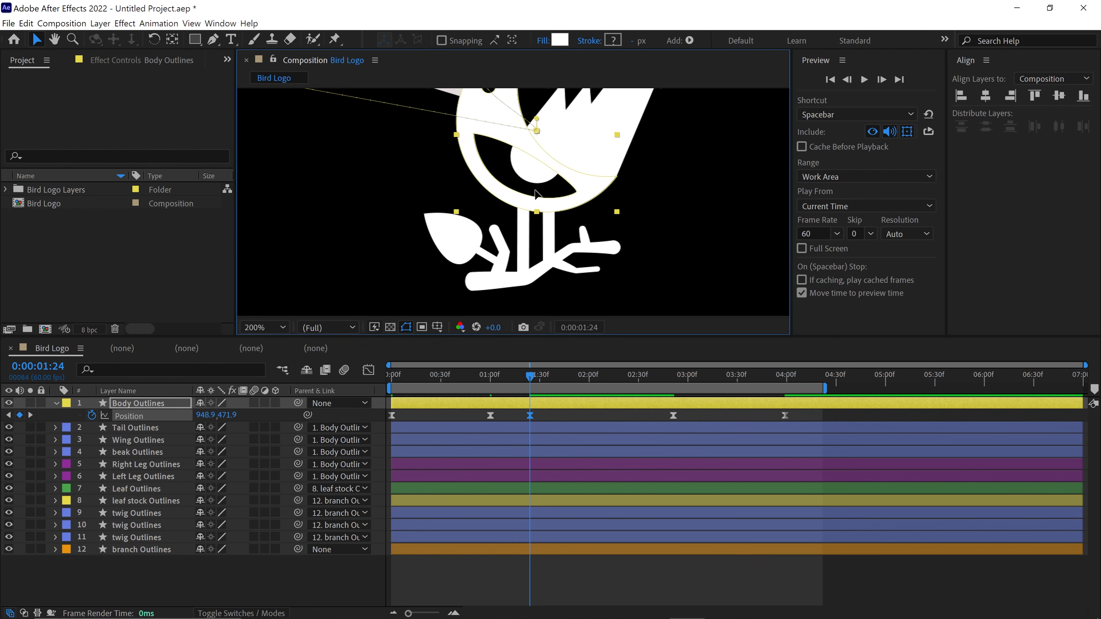
{"action": "key", "text": "shift+Down"}
{"action": "key", "text": "shift+Down"}
{"action": "key", "text": "shift+Down"}
{"action": "key", "text": "shift+Down"}
- Copy the bird's resting Position keyframe to about 1:41 so it settles after the dip
{"action": "left_click_drag", "start_coordinate": [535, 378], "coordinate": [539, 381]}
{"action": "left_click_drag", "start_coordinate": [539, 380], "coordinate": [560, 381]}
{"action": "left_click", "coordinate": [673, 415]}
{"action": "key", "text": "ctrl+c"}
{"action": "key", "text": "ctrl+v"}
{"action": "scroll", "coordinate": [513, 203], "scroll_direction": "down", "scroll_amount": 1}
- Add takeoff Position keyframes at about 3:05 and 3:18, and preview the animation from the start
{"action": "left_click_drag", "start_coordinate": [559, 381], "coordinate": [641, 389]}
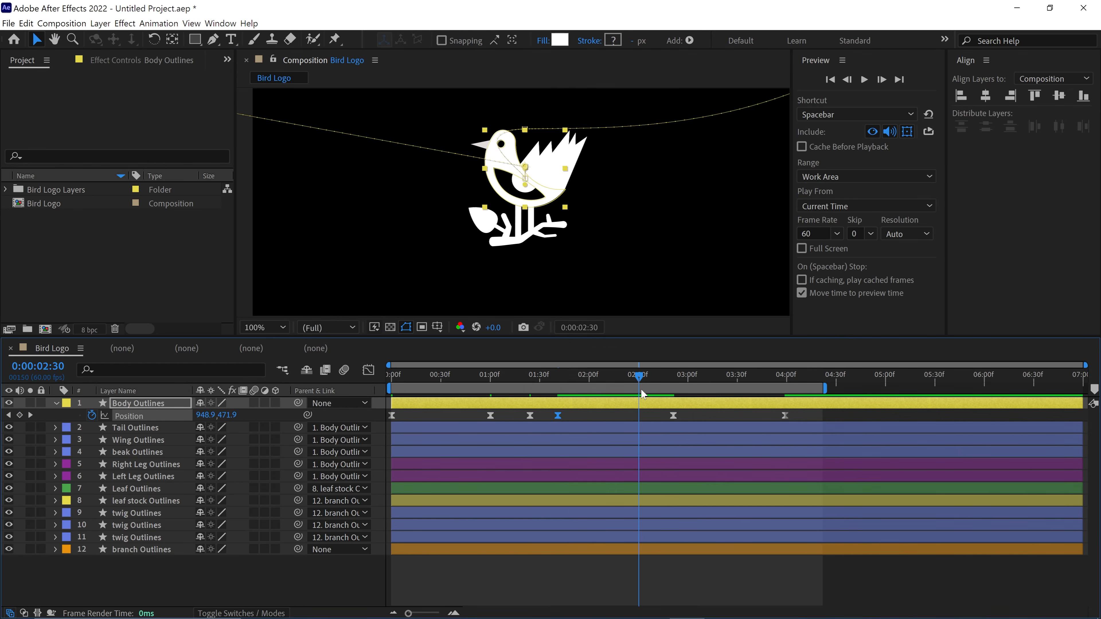
{"action": "left_click_drag", "start_coordinate": [641, 389], "coordinate": [390, 384]}
{"action": "left_click", "coordinate": [525, 178]}
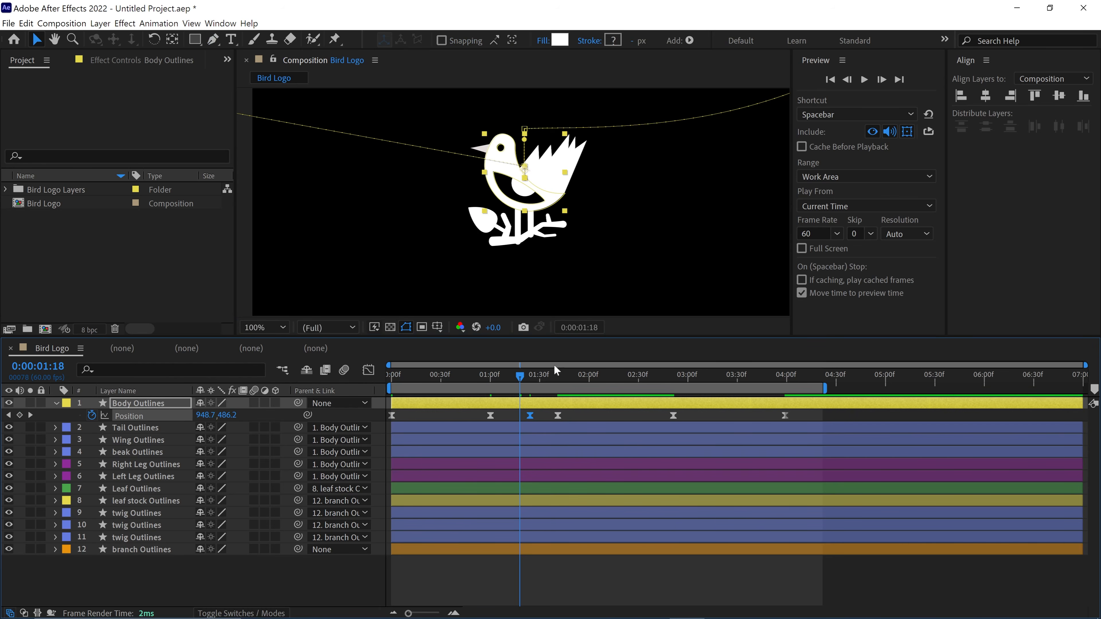
{"action": "left_click_drag", "start_coordinate": [553, 369], "coordinate": [598, 433]}
{"action": "key", "text": "Home"}
{"action": "key", "text": "space"}
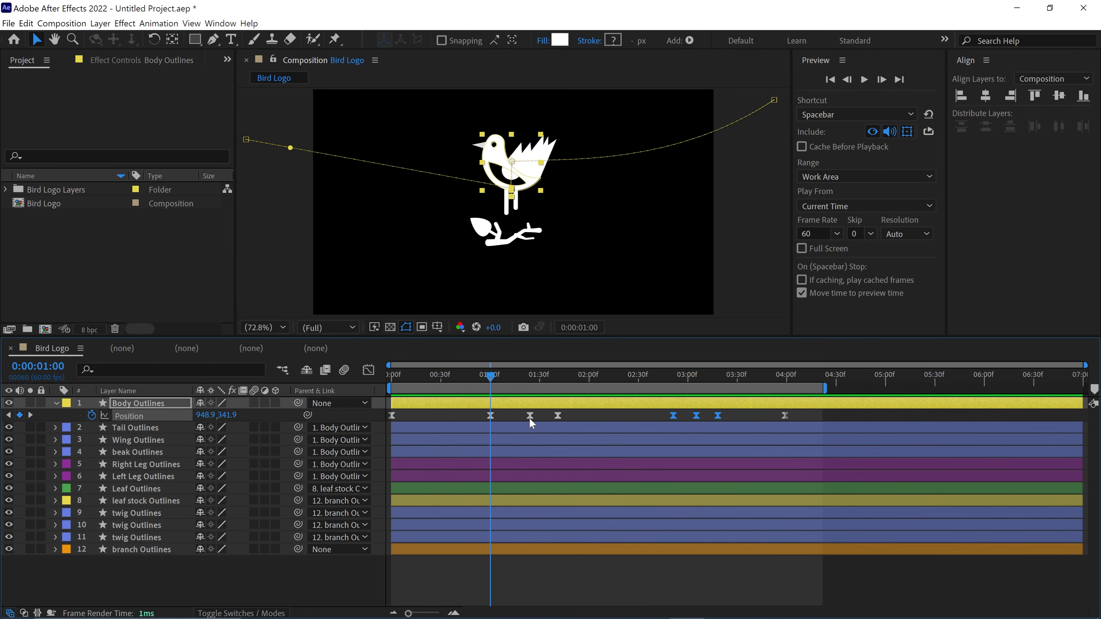
- Reshape the Position speed graph around the landing for a sharp drop, with the dip keyframe at about 1:17
{"action": "left_click", "coordinate": [530, 416]}
{"action": "left_click", "coordinate": [368, 370]}
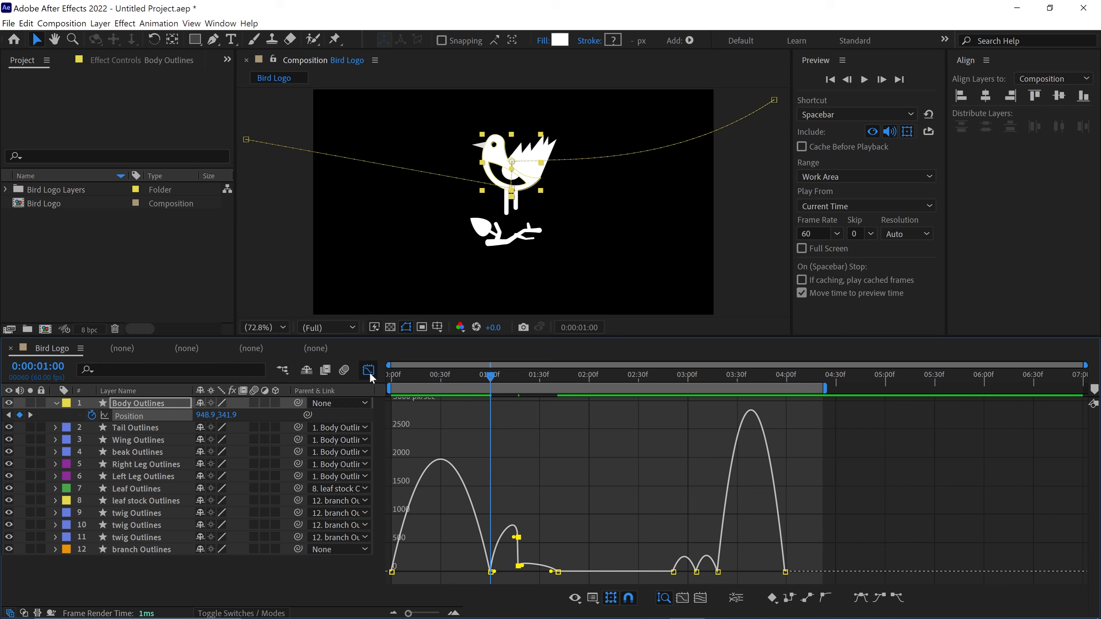
{"action": "scroll", "coordinate": [499, 559], "scroll_direction": "up", "scroll_amount": 1}
{"action": "left_click_drag", "start_coordinate": [490, 572], "coordinate": [506, 572]}
{"action": "left_click_drag", "start_coordinate": [448, 572], "coordinate": [434, 573]}
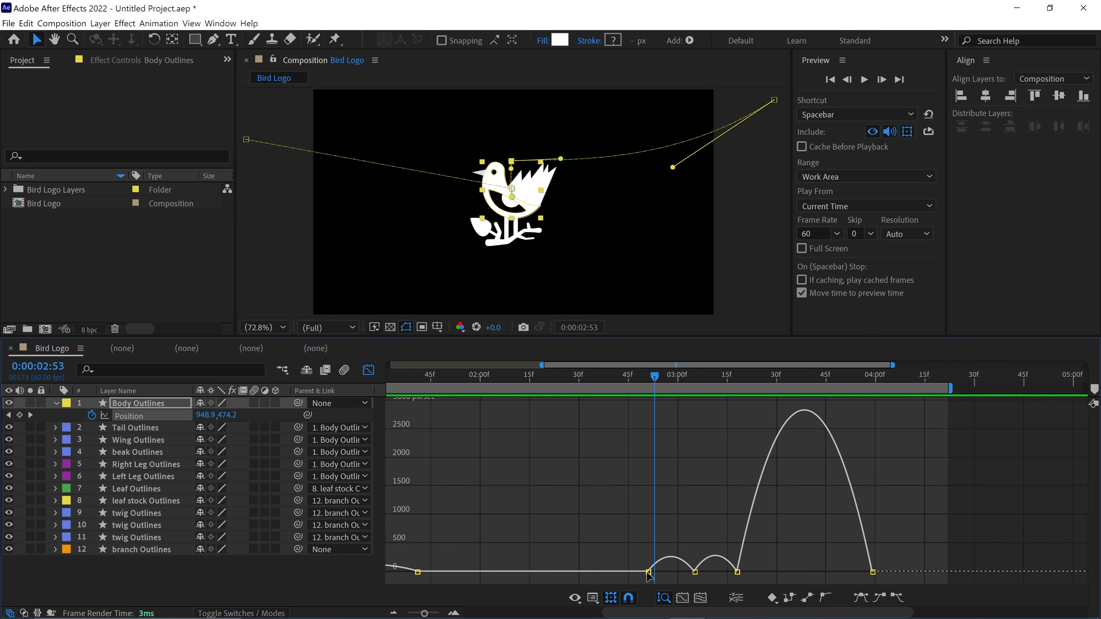
- Adjust the takeoff speed curve and reduce the takeoff dip to a single Position keyframe at about 3:05
{"action": "left_click_drag", "start_coordinate": [690, 572], "coordinate": [716, 572]}
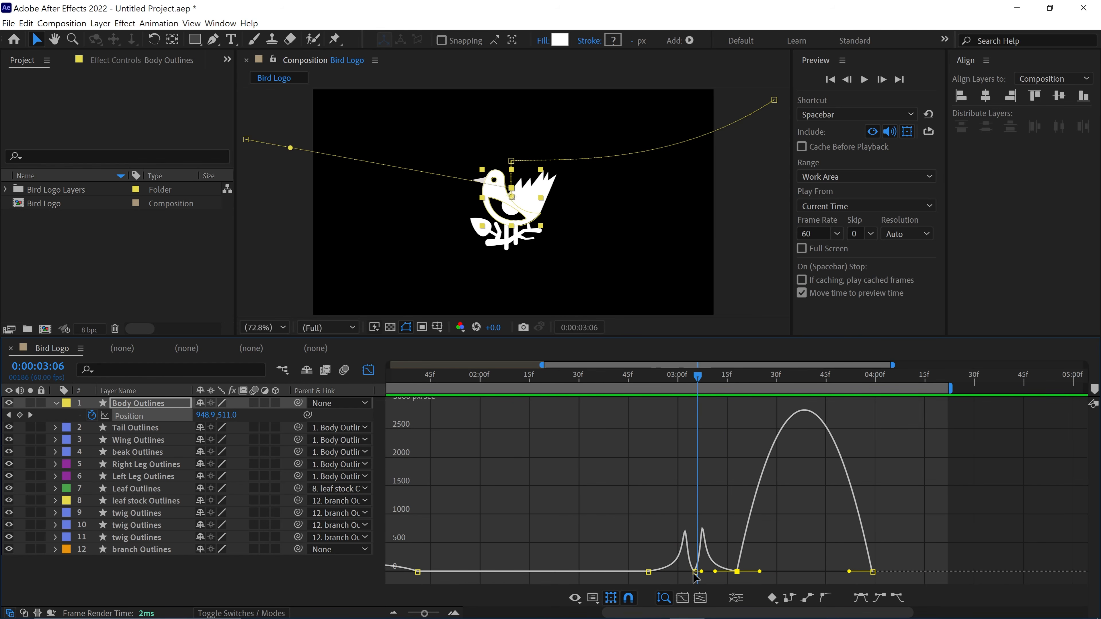
{"action": "key", "text": "shift+F3"}
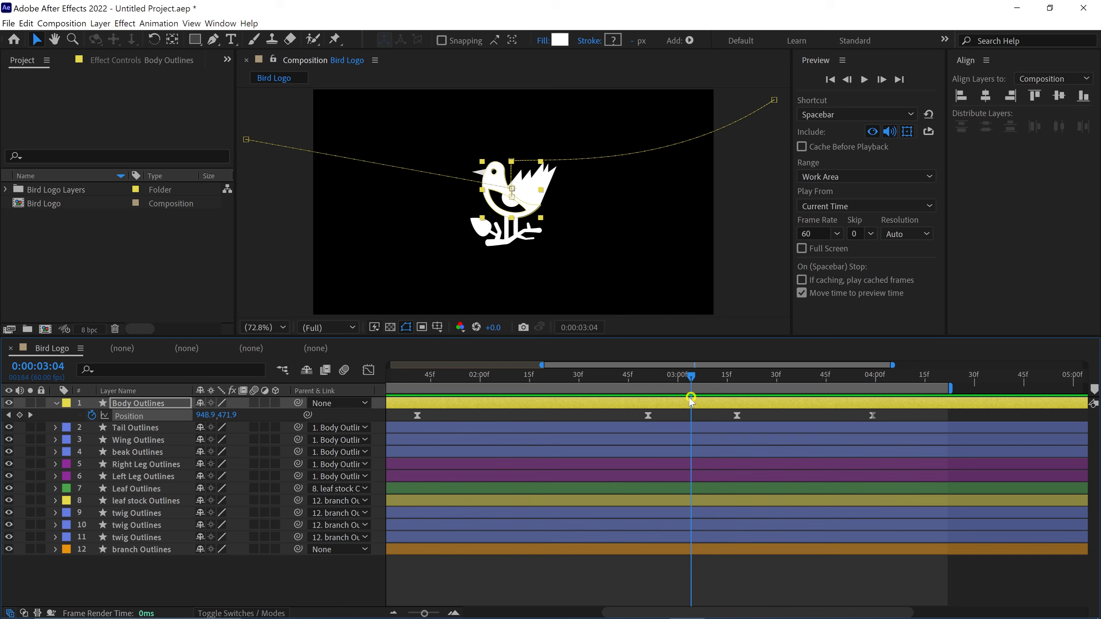
{"action": "left_click_drag", "start_coordinate": [691, 398], "coordinate": [713, 389]}
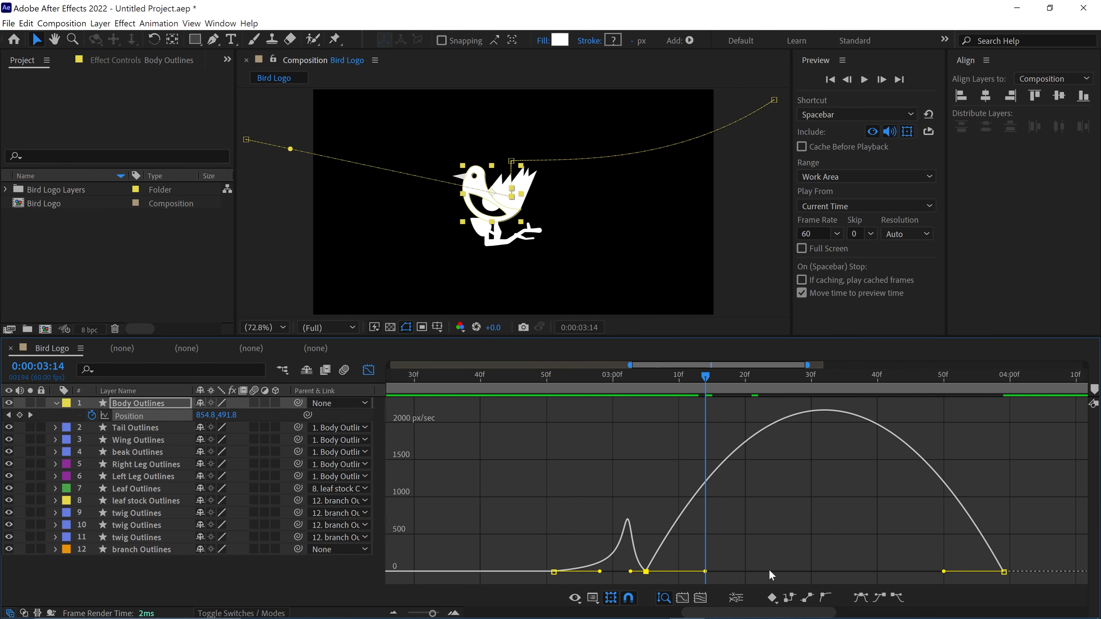
- Reshape the speed curve for a fast takeoff, preview it and move the takeoff dip keyframe to about 3:10
{"action": "left_click_drag", "start_coordinate": [769, 571], "coordinate": [665, 577]}
{"action": "left_click", "coordinate": [646, 376]}
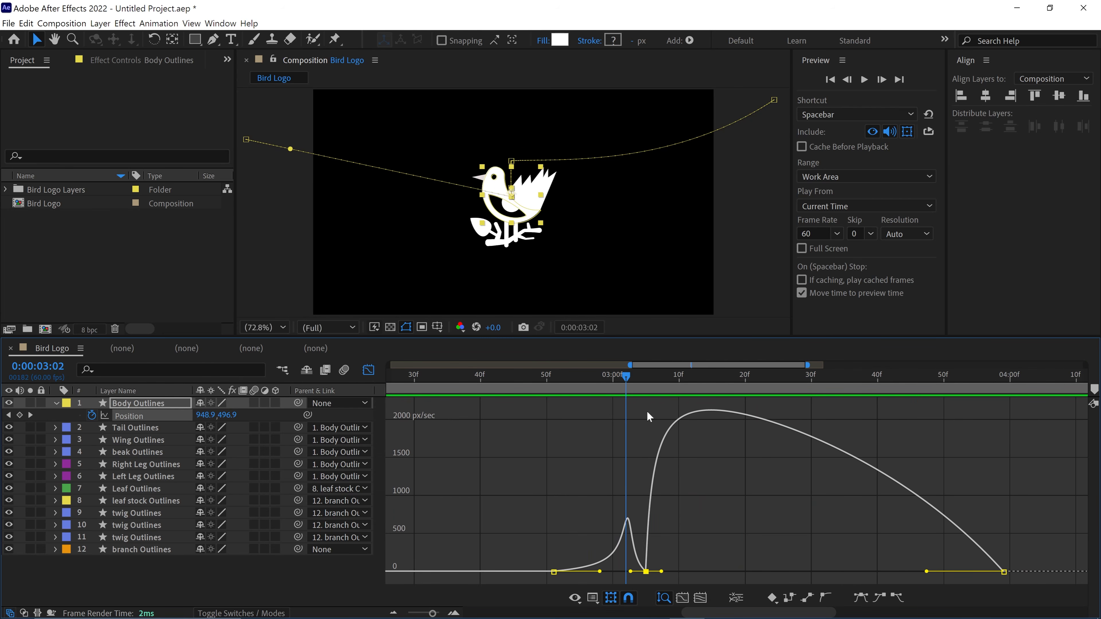
{"action": "key", "text": "space"}
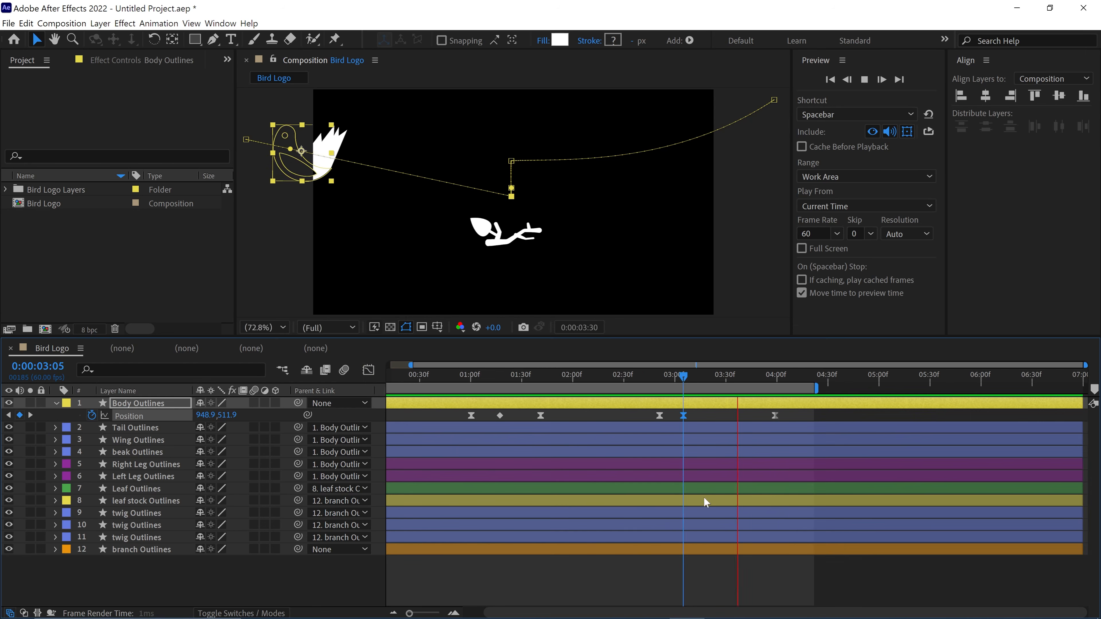
{"action": "left_click", "coordinate": [621, 385]}
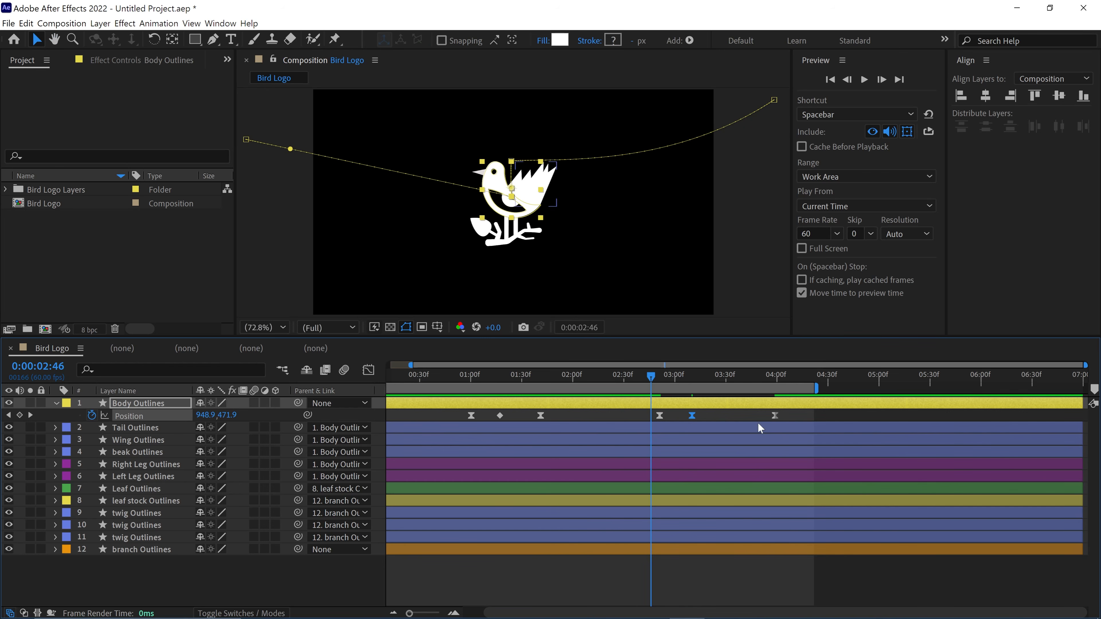
- Preview the takeoff and examine the body's Position speed graph around the takeoff dip and exit
{"action": "key", "text": "space"}
{"action": "key", "text": "shift+F3"}
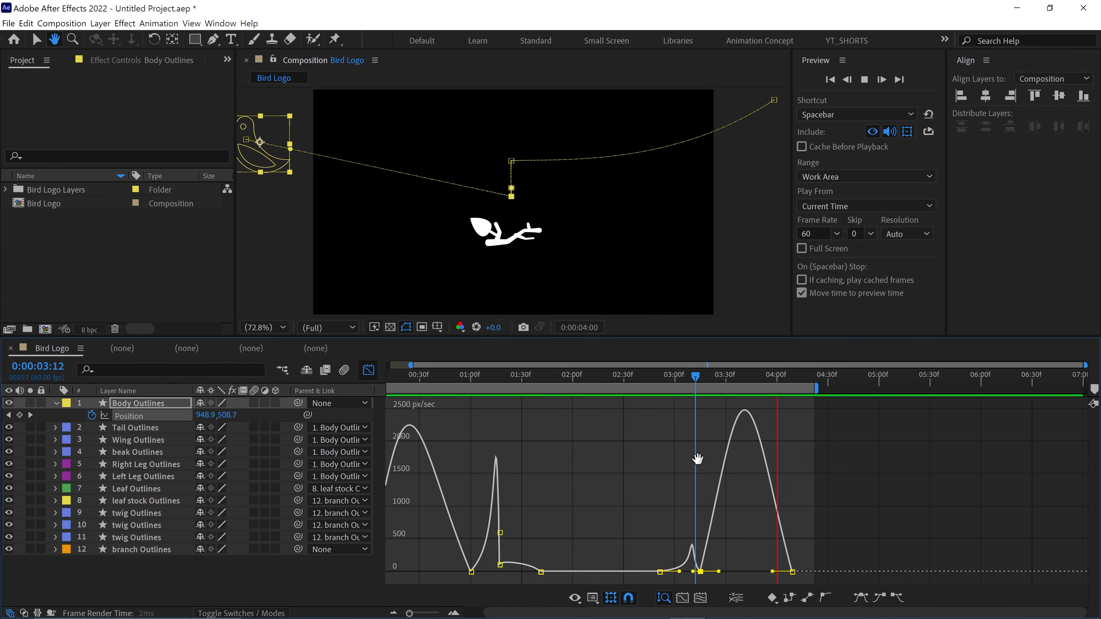
{"action": "left_click", "coordinate": [656, 377]}
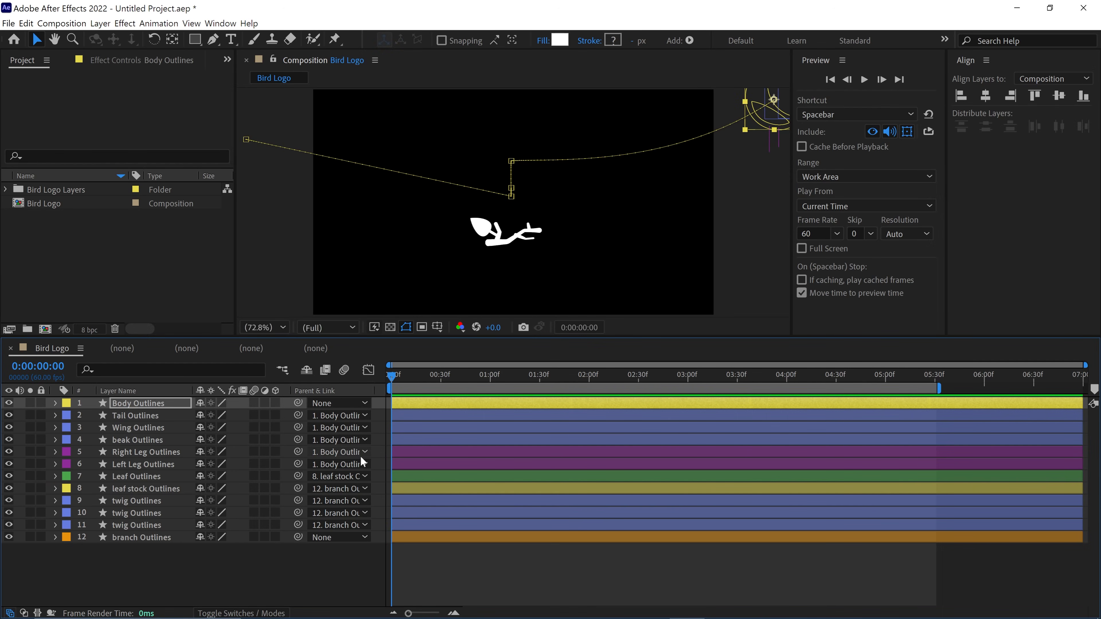
- Start Position keyframes on the branch Outlines layer at 1:22, aligned with the body's landing dip keyframe
{"action": "key", "text": "u"}
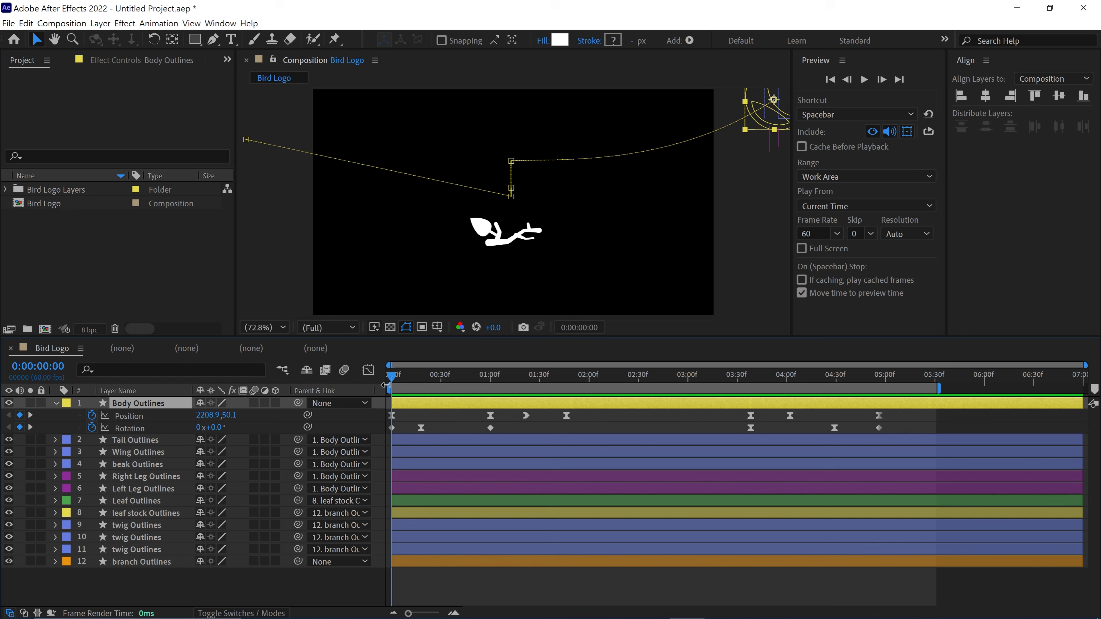
{"action": "left_click_drag", "start_coordinate": [391, 375], "coordinate": [522, 415]}
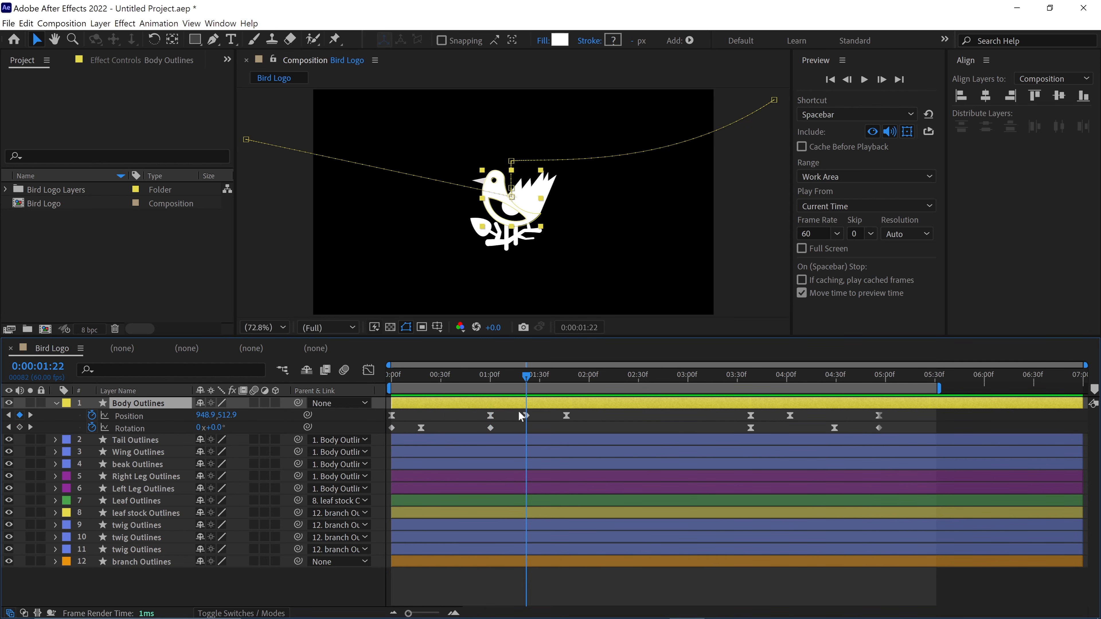
{"action": "left_click", "coordinate": [145, 562]}
{"action": "key", "text": "p"}
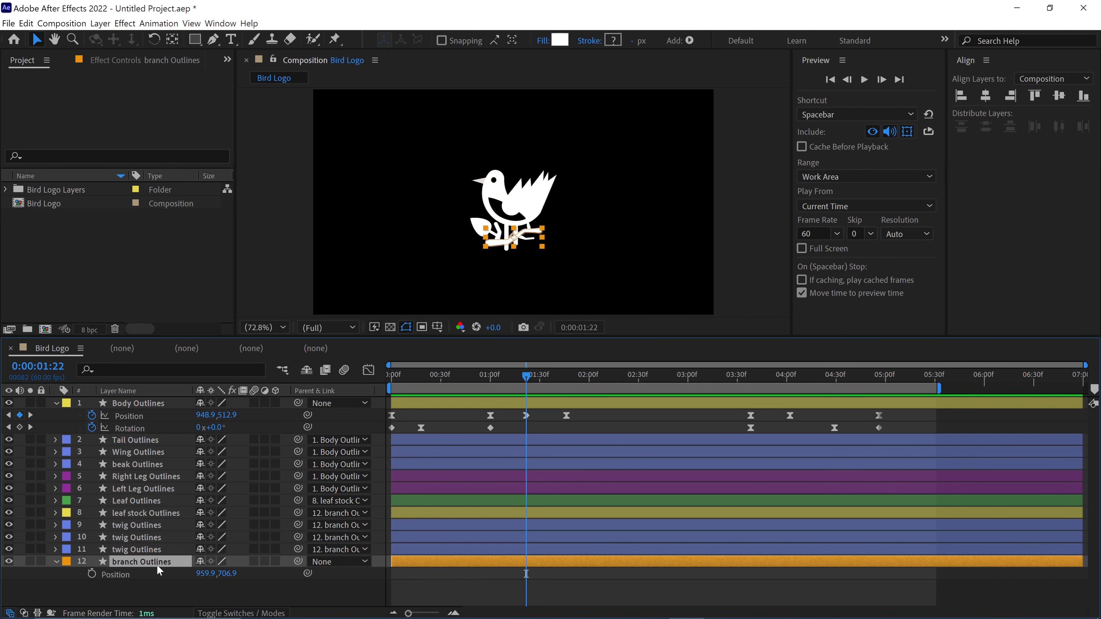
{"action": "left_click", "coordinate": [93, 575]}
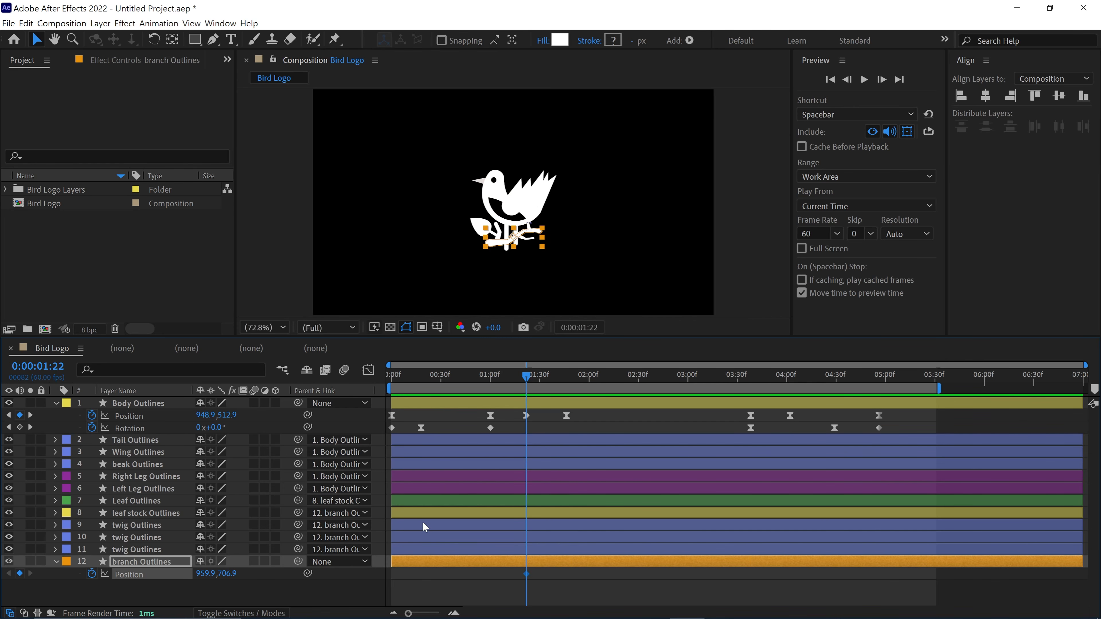
- Add a resting Position keyframe for the branch at about 1:17, just before the landing dip
{"action": "scroll", "coordinate": [488, 241], "scroll_direction": "up", "scroll_amount": 1}
{"action": "left_click_drag", "start_coordinate": [509, 255], "coordinate": [511, 243]}
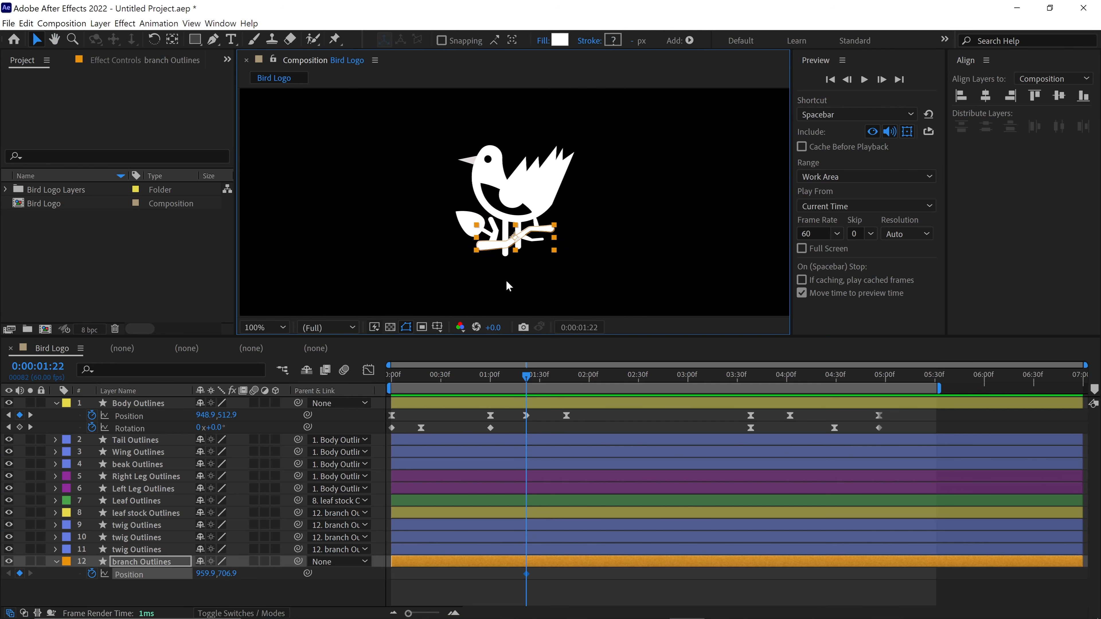
{"action": "left_click_drag", "start_coordinate": [527, 380], "coordinate": [521, 379]}
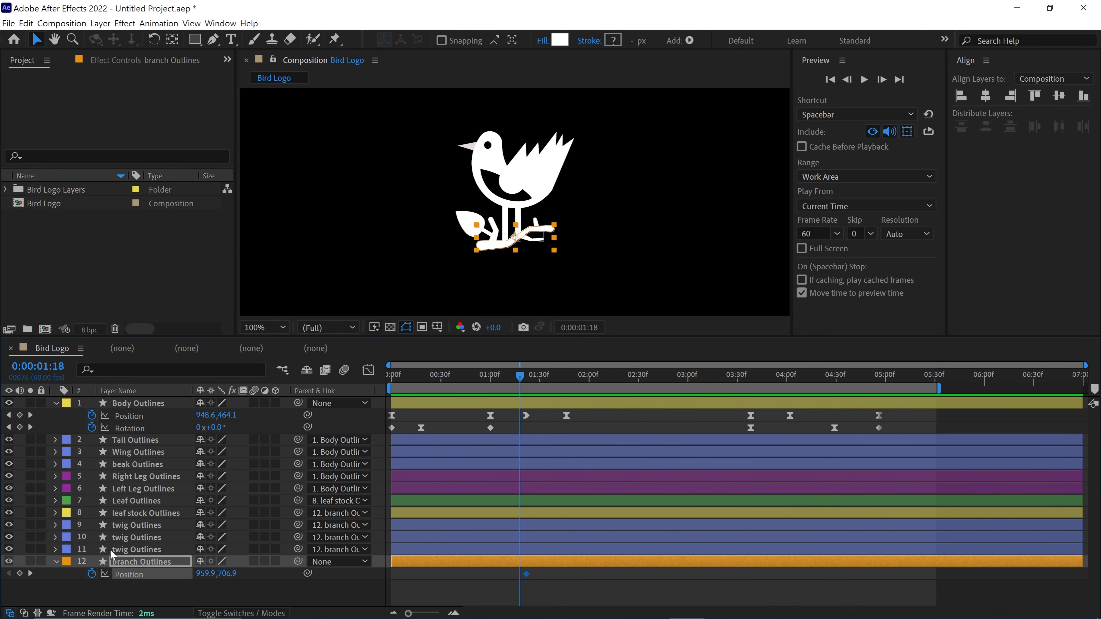
{"action": "left_click", "coordinate": [19, 574]}
{"action": "scroll", "coordinate": [492, 548], "scroll_direction": "up", "scroll_amount": 5, "text": "alt"}
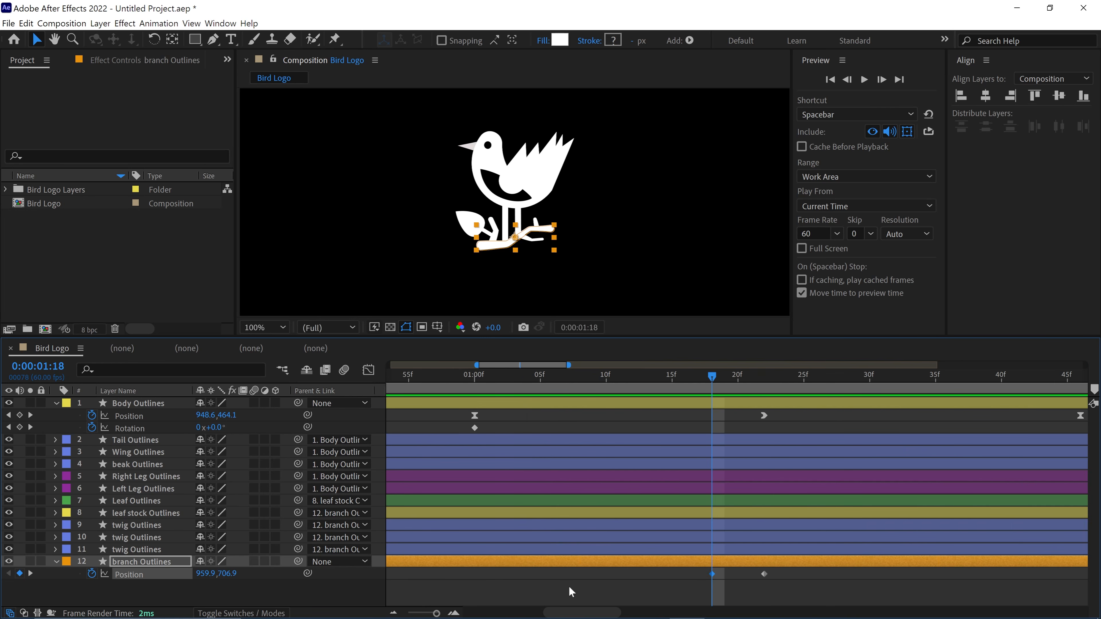
{"action": "left_click_drag", "start_coordinate": [700, 378], "coordinate": [767, 408]}
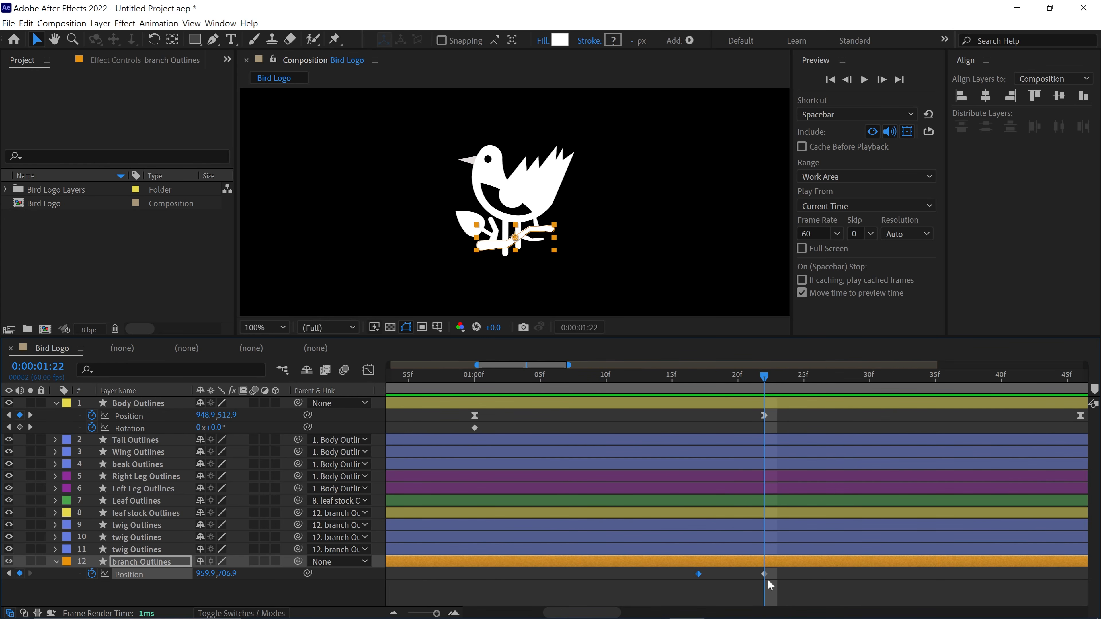
- Lower the branch to a Y position of 731.9 at 1:22 and return it to 706.9 at about 1:36
{"action": "left_click", "coordinate": [175, 564]}
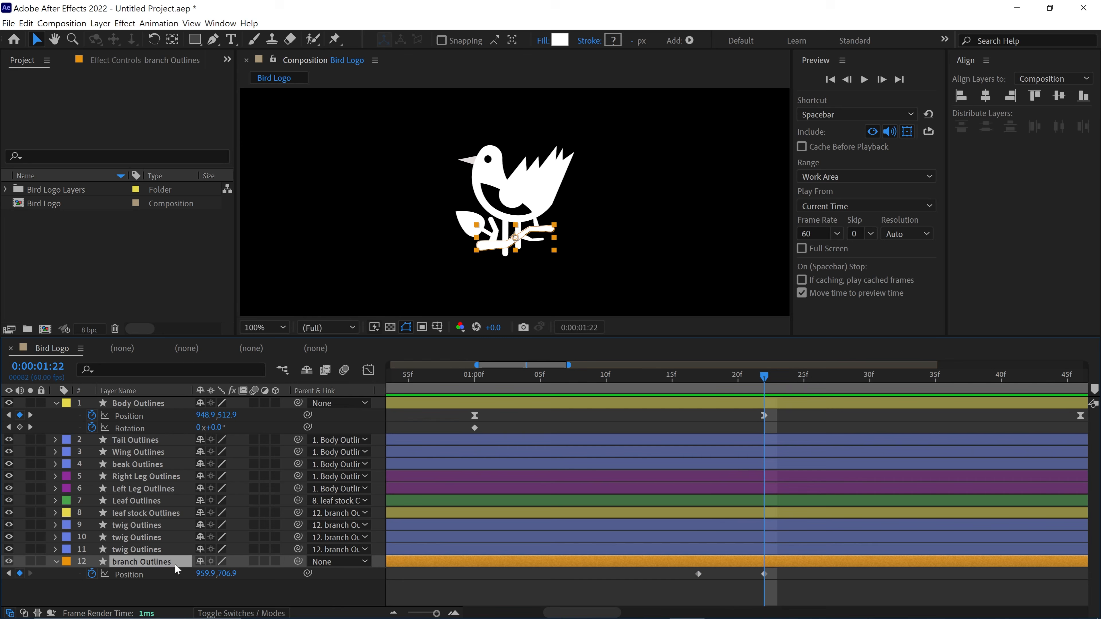
{"action": "key", "text": "shift+Down"}
{"action": "key", "text": "shift+Down"}
{"action": "key", "text": "shift+Down"}
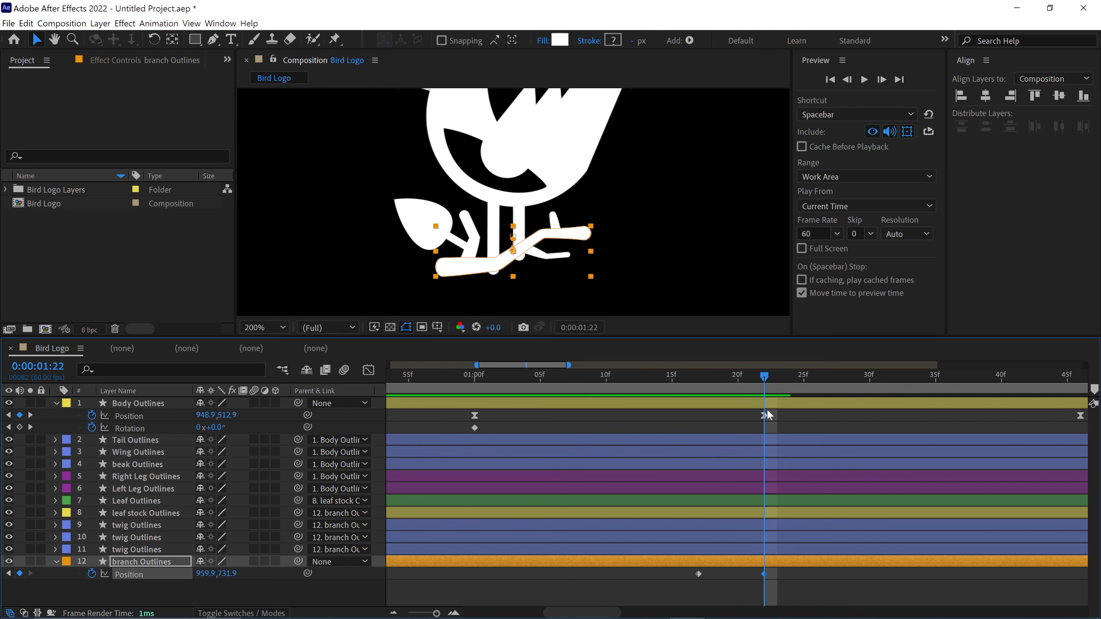
{"action": "left_click_drag", "start_coordinate": [767, 409], "coordinate": [780, 413]}
{"action": "scroll", "coordinate": [779, 415], "scroll_direction": "down", "scroll_amount": 1, "text": "alt"}
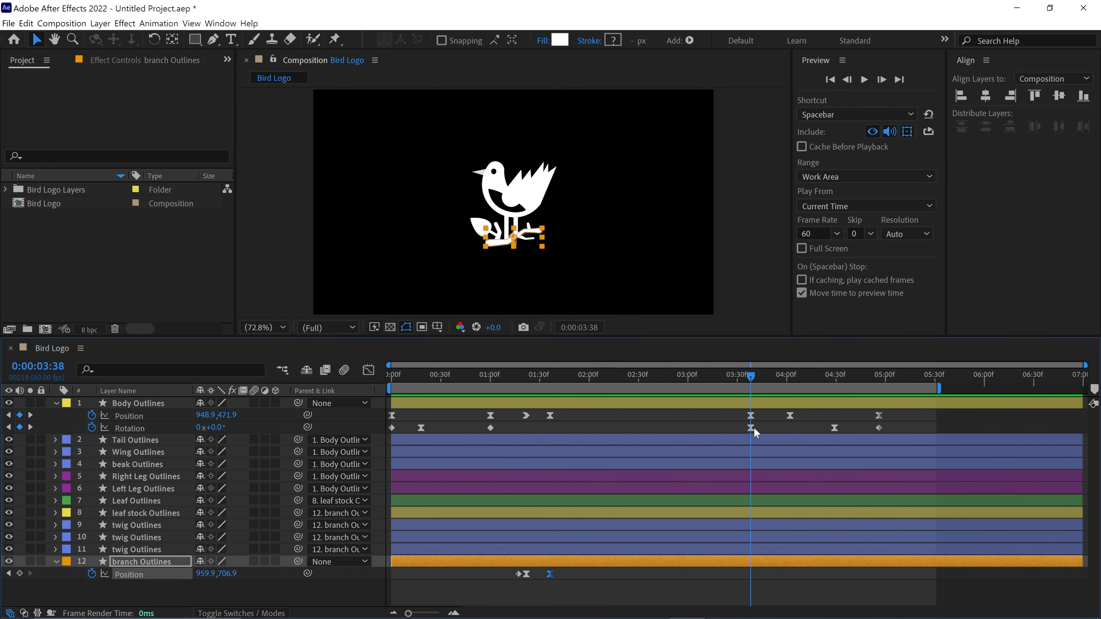
- Hold the branch at rest at 3:38 and lower it to a Y position of 731.9 at 4:02
{"action": "left_click", "coordinate": [787, 384]}
{"action": "scroll", "coordinate": [542, 256], "scroll_direction": "up", "scroll_amount": 3}
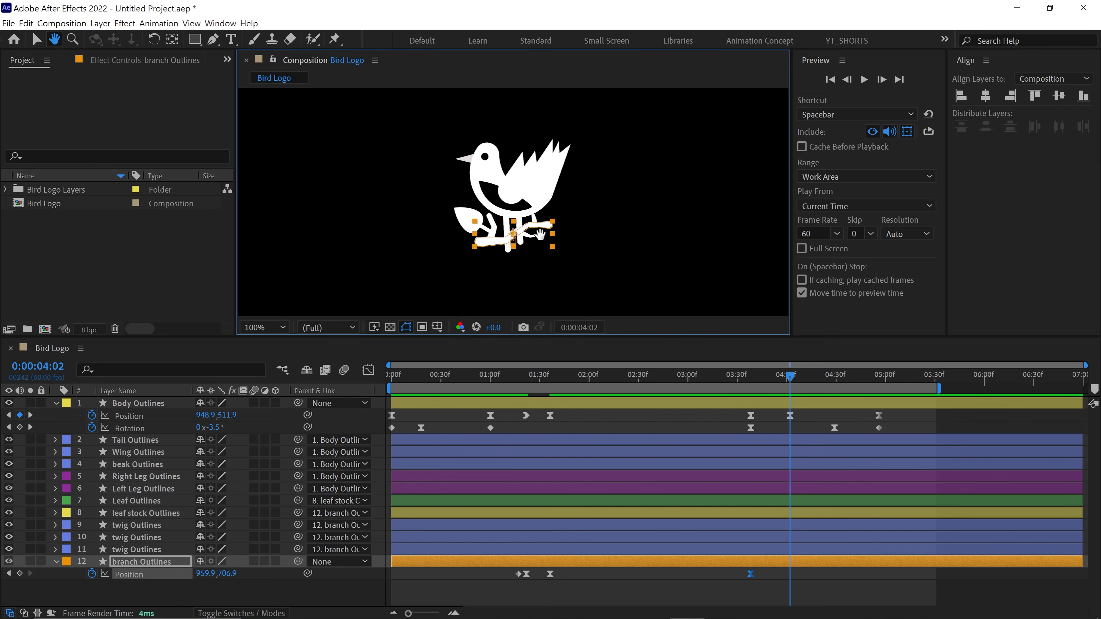
{"action": "key", "text": "shift+Down"}
{"action": "key", "text": "shift+Down"}
{"action": "key", "text": "shift+Down"}
{"action": "key", "text": "shift+Down"}
{"action": "key", "text": "shift+Down"}
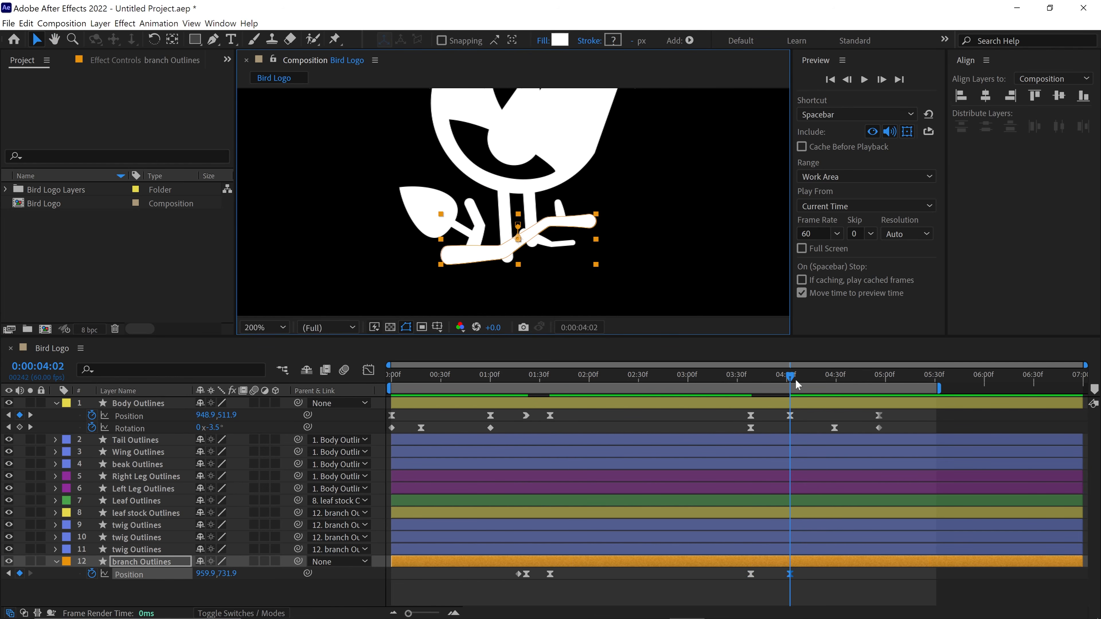
- Reuse the branch's resting keyframe to add a raised rebound at about 4:29 and a rest at about 5:01, and preview
{"action": "left_click_drag", "start_coordinate": [796, 381], "coordinate": [828, 386]}
{"action": "left_click_drag", "start_coordinate": [771, 575], "coordinate": [743, 580]}
{"action": "key", "text": "ctrl+c"}
{"action": "key", "text": "ctrl+v"}
{"action": "key", "text": "shift+Up"}
{"action": "key", "text": "shift+Up"}
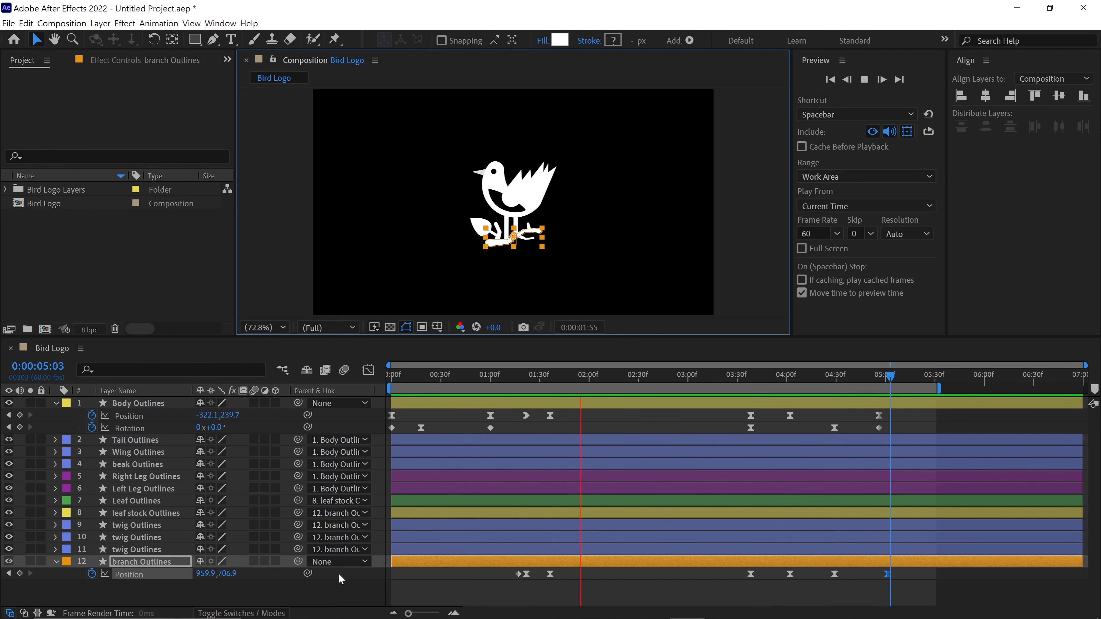
{"action": "left_click", "coordinate": [327, 581]}
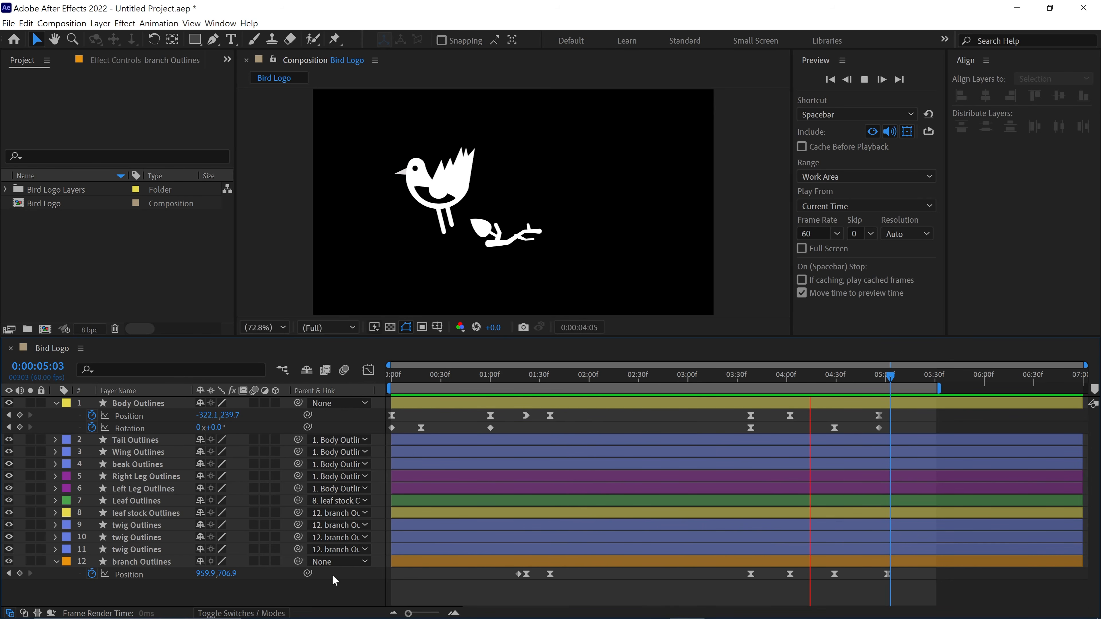
{"action": "key", "text": "space"}
- Move the anchor point of the leaf stock Outlines layer to the stalk's base, where it meets the twig
{"action": "left_click_drag", "start_coordinate": [506, 387], "coordinate": [518, 387]}
{"action": "key", "text": "slash"}
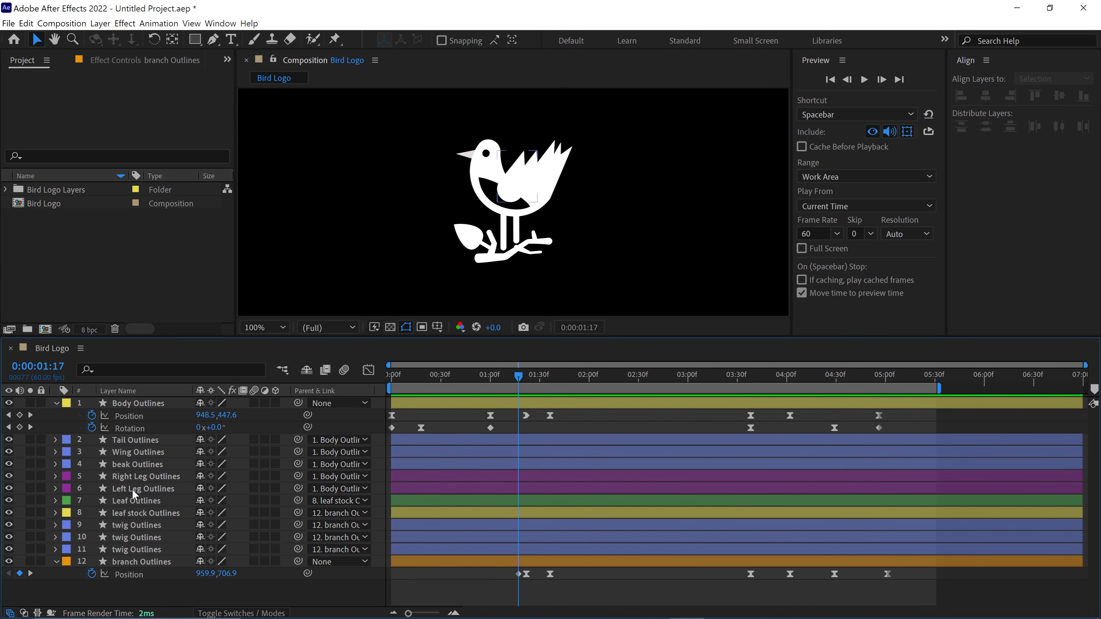
{"action": "left_click", "coordinate": [127, 500]}
{"action": "left_click", "coordinate": [149, 513]}
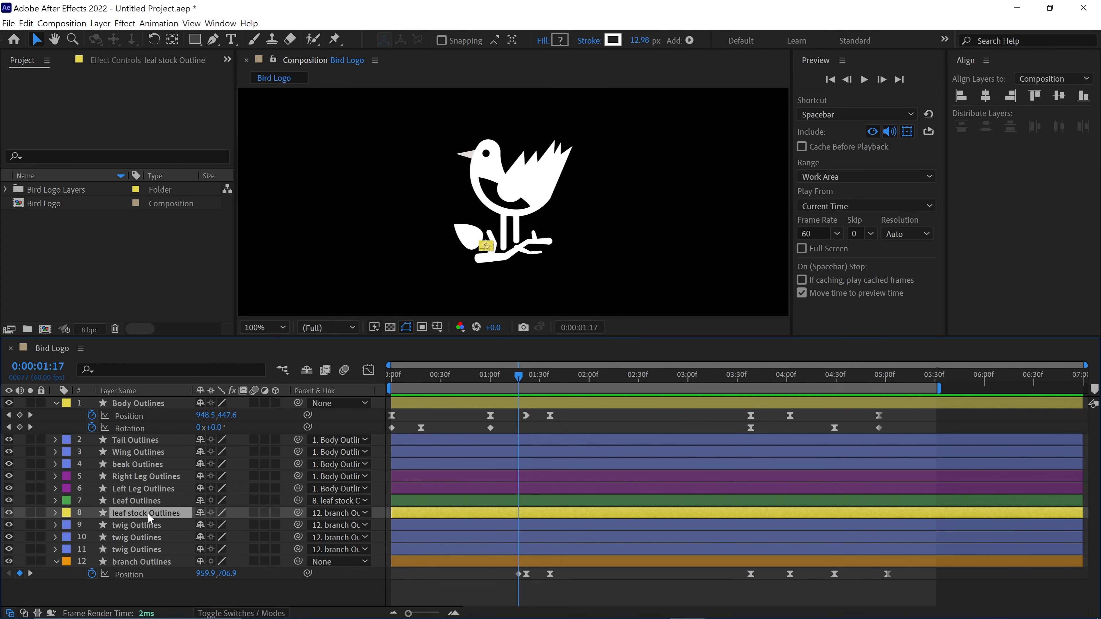
{"action": "scroll", "coordinate": [473, 237], "scroll_direction": "up", "scroll_amount": 4}
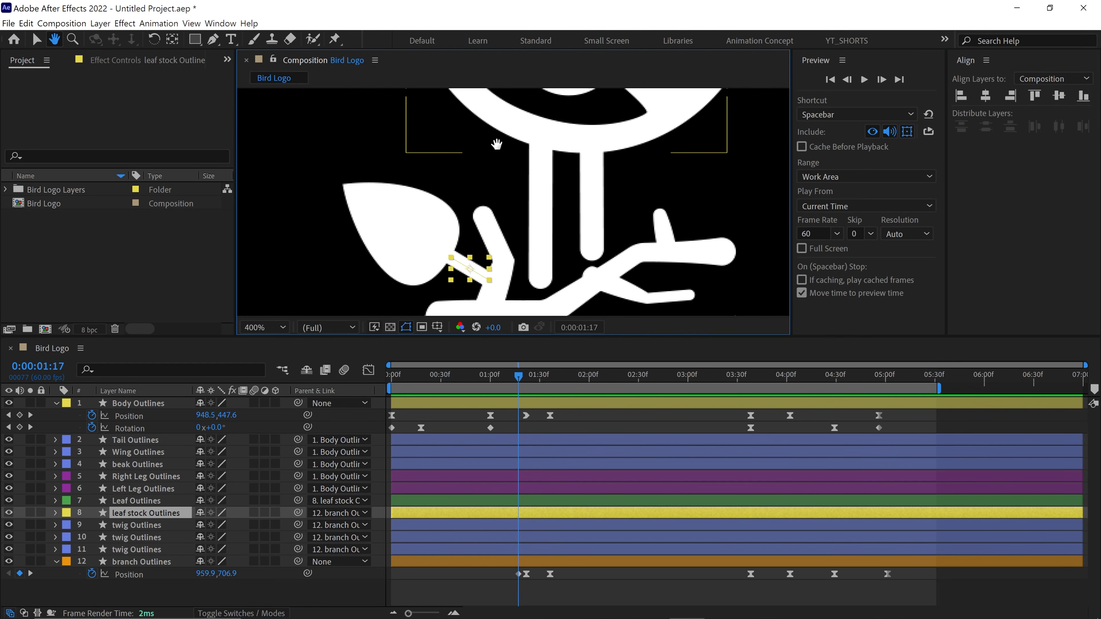
{"action": "left_click", "coordinate": [172, 39]}
{"action": "left_click_drag", "start_coordinate": [496, 234], "coordinate": [516, 246]}
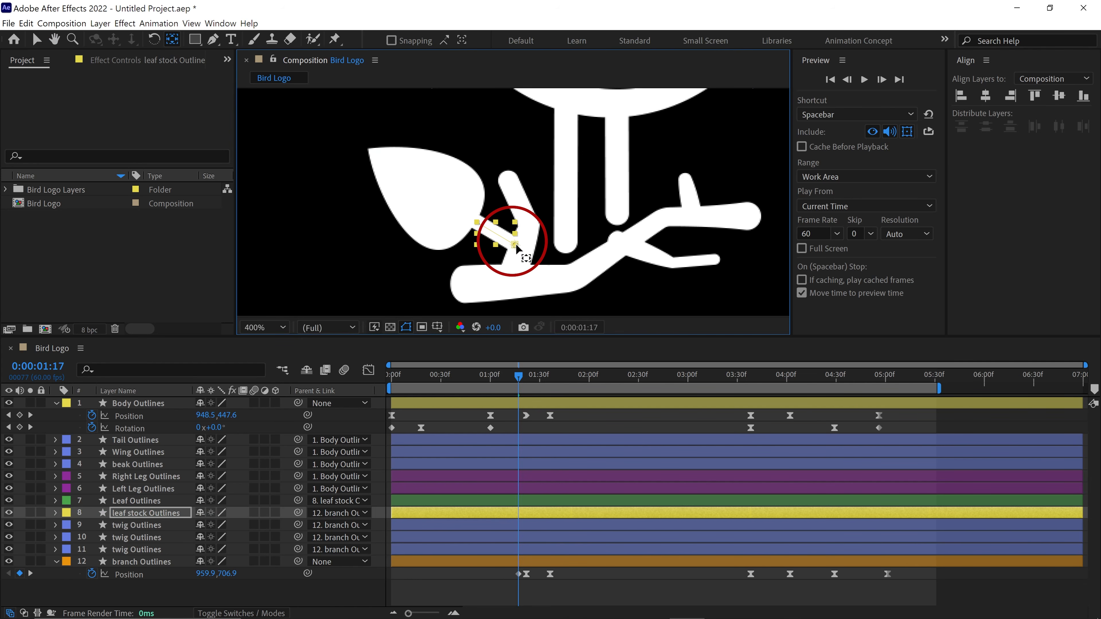
{"action": "key", "text": "v"}
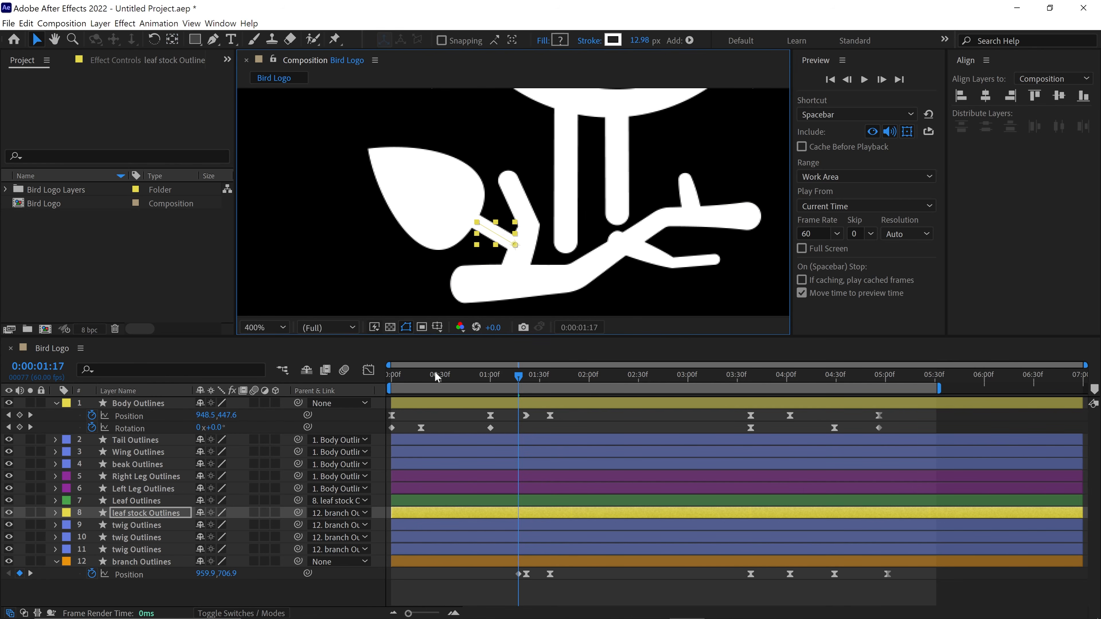
- Animate the leaf stock's Rotation swing using -5°, with keyframes at about 1:17, 1:22, 1:30 and 1:39
{"action": "key", "text": "r"}
{"action": "left_click", "coordinate": [91, 525]}
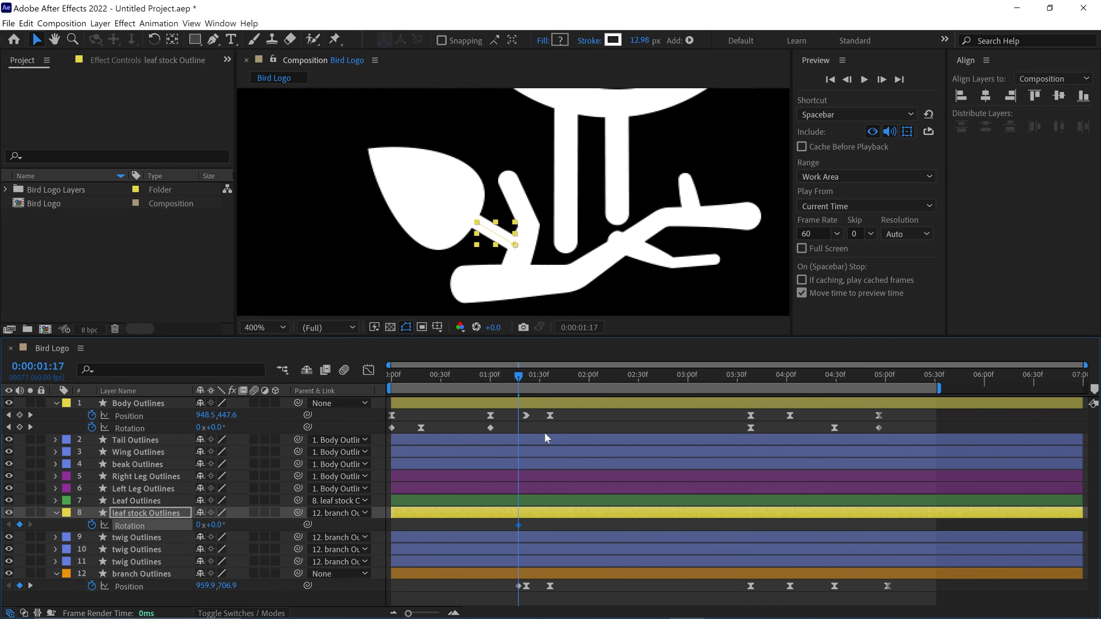
{"action": "left_click_drag", "start_coordinate": [521, 379], "coordinate": [551, 382]}
{"action": "key", "text": "Return"}
{"action": "type", "text": "-5"}
{"action": "key", "text": "Return"}
{"action": "key", "text": "Return"}
- Preview the leaf's swing around the landing, starting shortly before the branch dips
{"action": "left_click", "coordinate": [515, 377]}
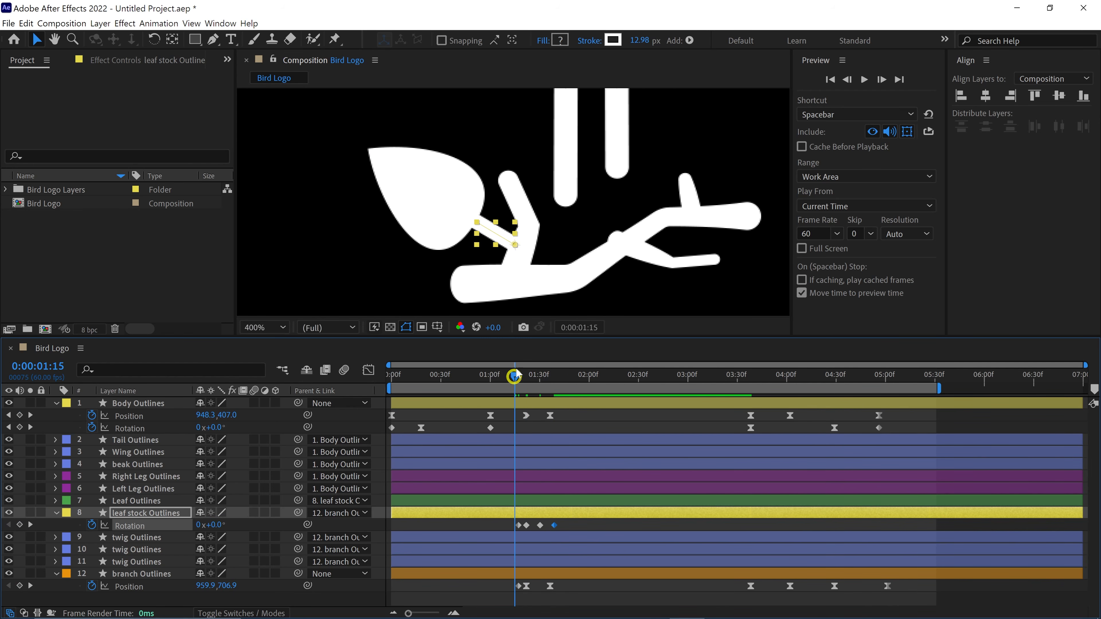
{"action": "scroll", "coordinate": [575, 292], "scroll_direction": "down", "scroll_amount": 1}
{"action": "key", "text": "space"}
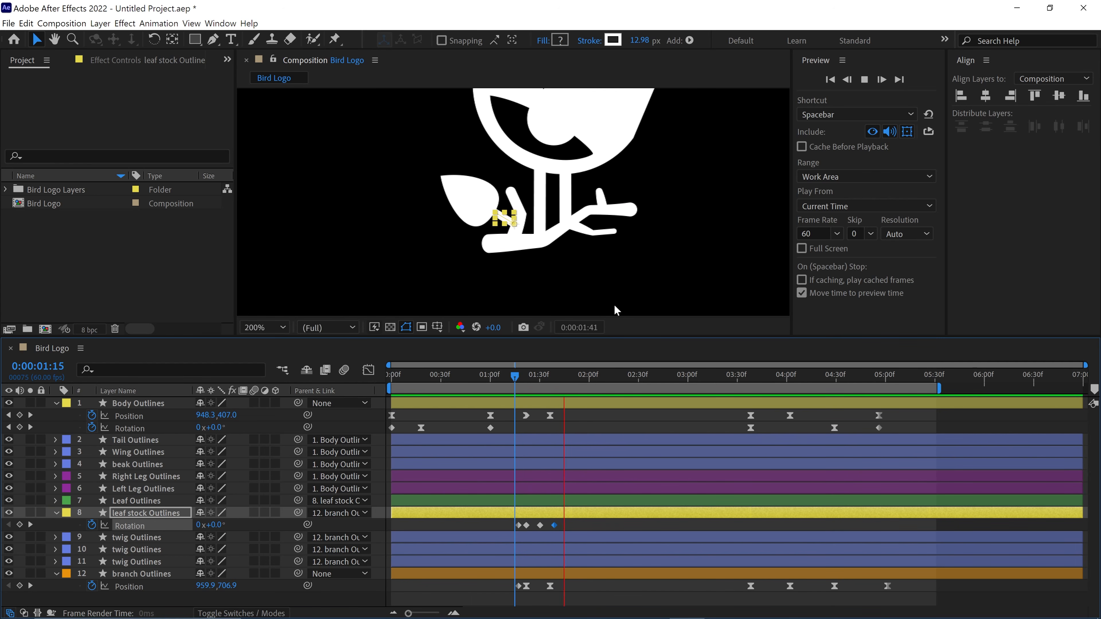
{"action": "left_click", "coordinate": [508, 377]}
{"action": "key", "text": "space"}
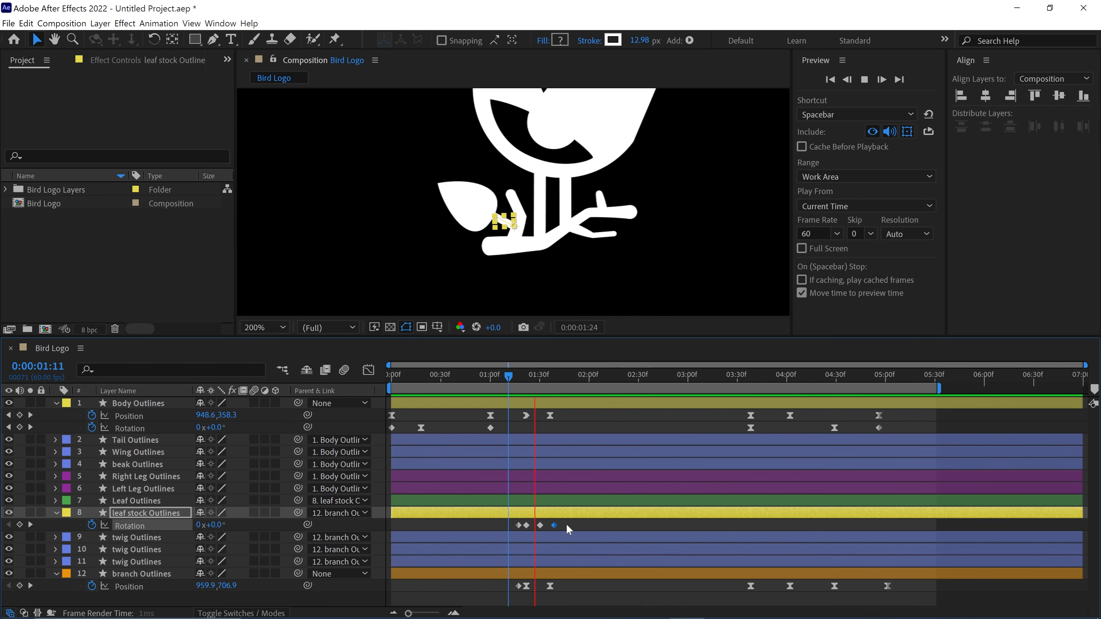
{"action": "key", "text": "space"}
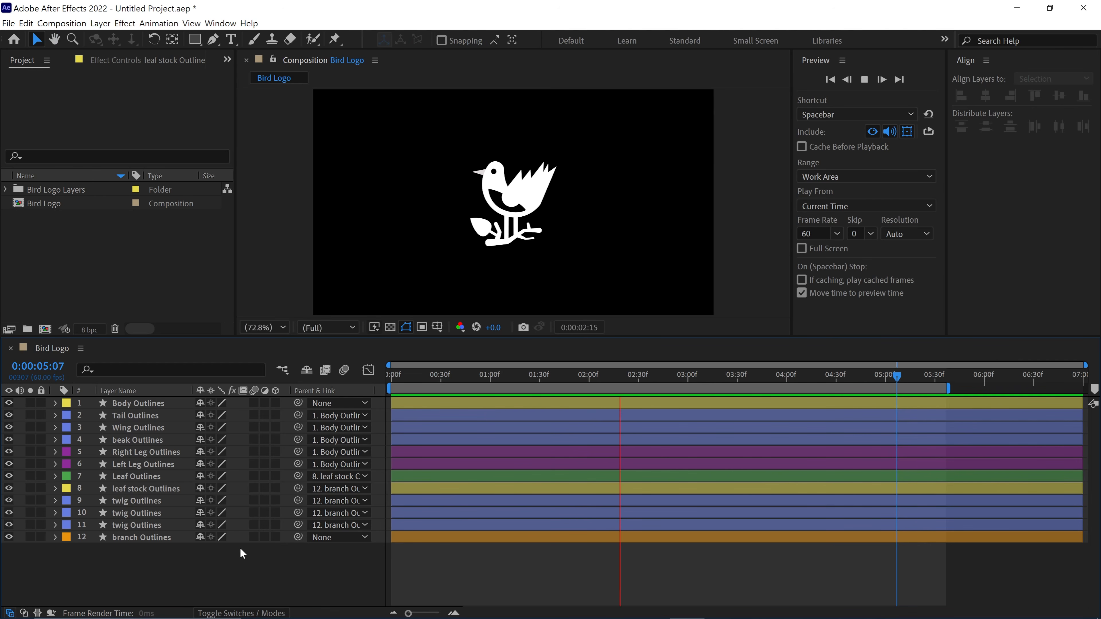
- Move both leg layers' anchor points to the tops of the legs and show their Rotation properties
{"action": "key", "text": "space"}
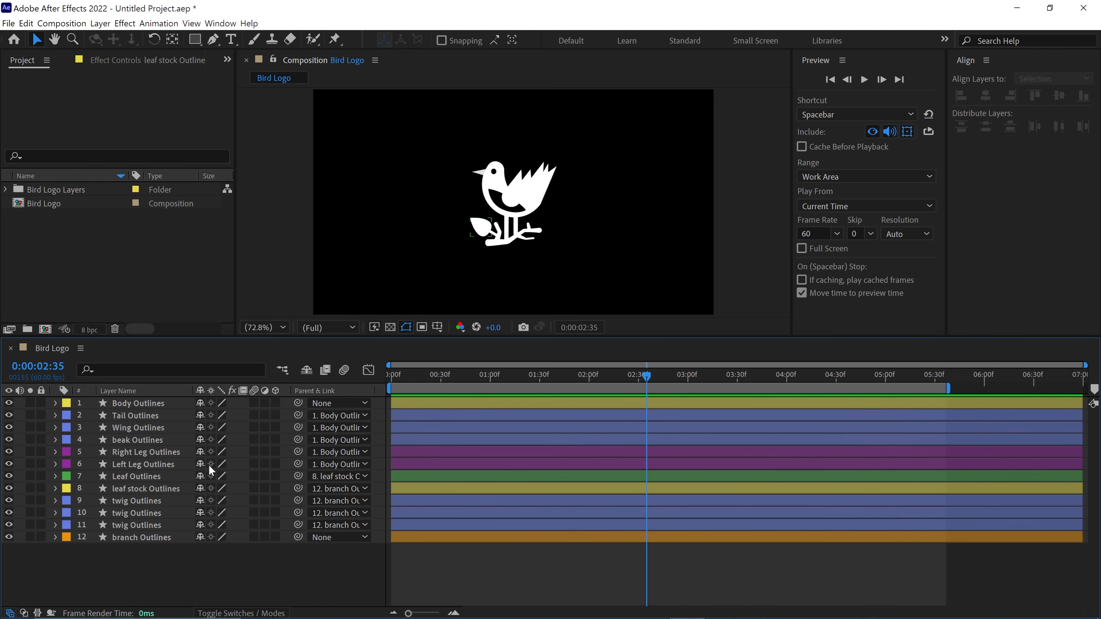
{"action": "left_click", "coordinate": [141, 465]}
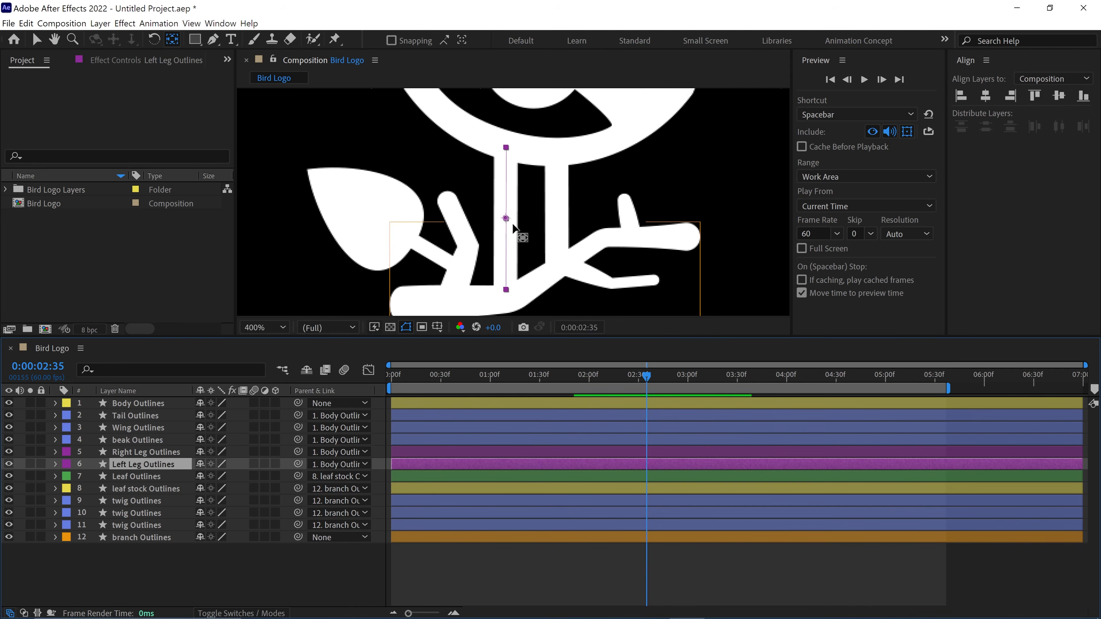
{"action": "left_click_drag", "start_coordinate": [507, 218], "coordinate": [506, 147]}
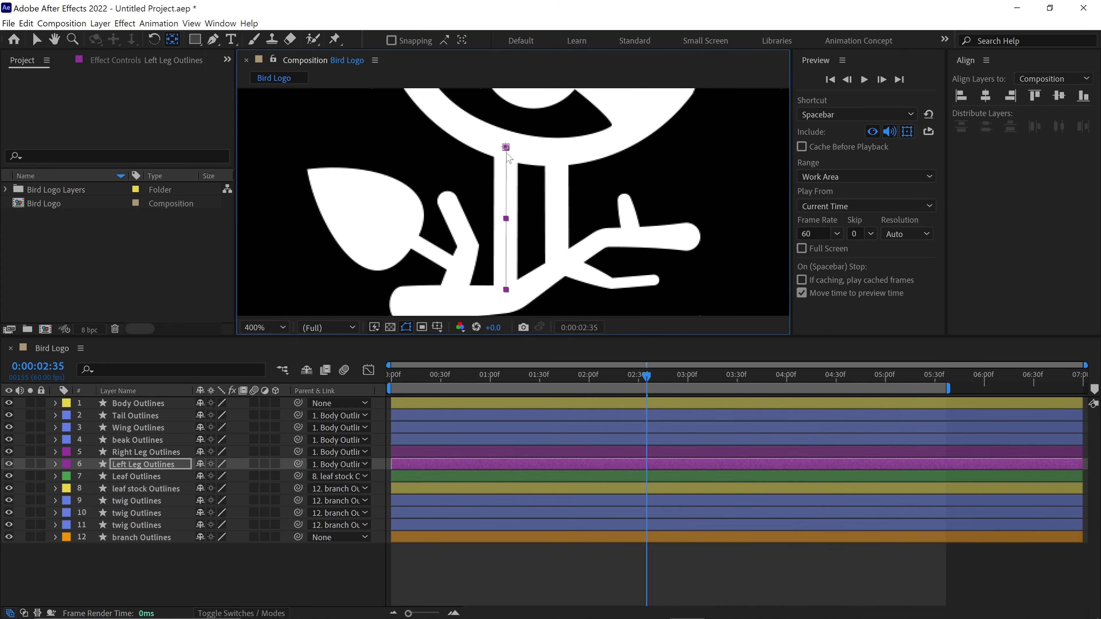
{"action": "left_click", "coordinate": [142, 453], "text": "ctrl"}
{"action": "key", "text": "r"}
{"action": "key", "text": "v"}
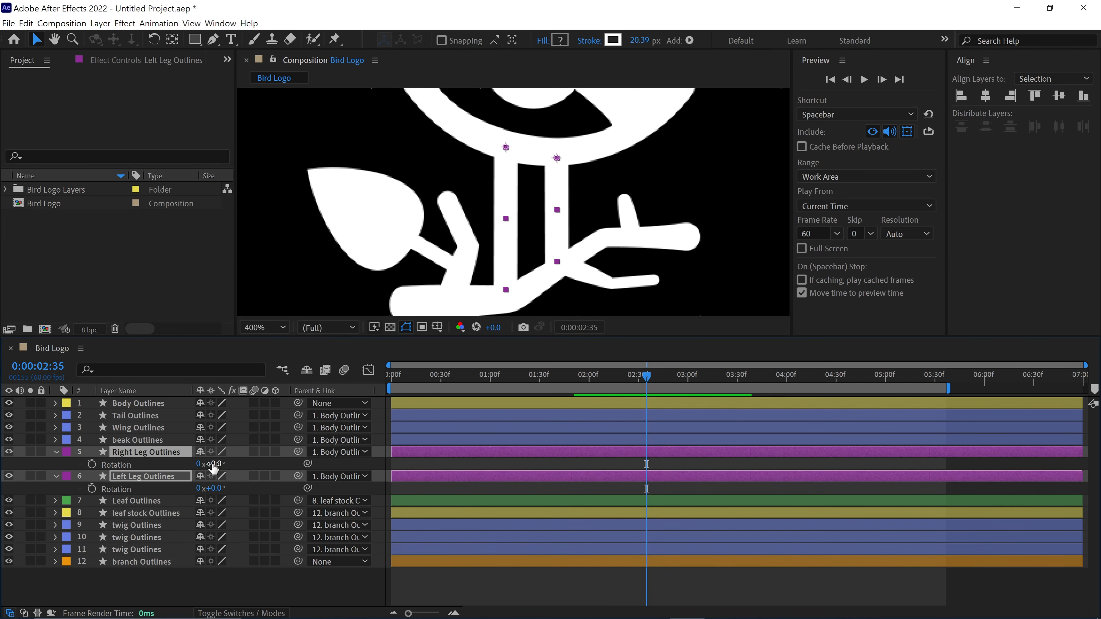
- Try rotating both legs to -10° about their upper anchor points
{"action": "mouse_move", "coordinate": [214, 465]}
{"action": "left_mouse_down"}
{"action": "mouse_move", "coordinate": [281, 476]}
{"action": "mouse_move", "coordinate": [217, 477]}
{"action": "left_mouse_up"}
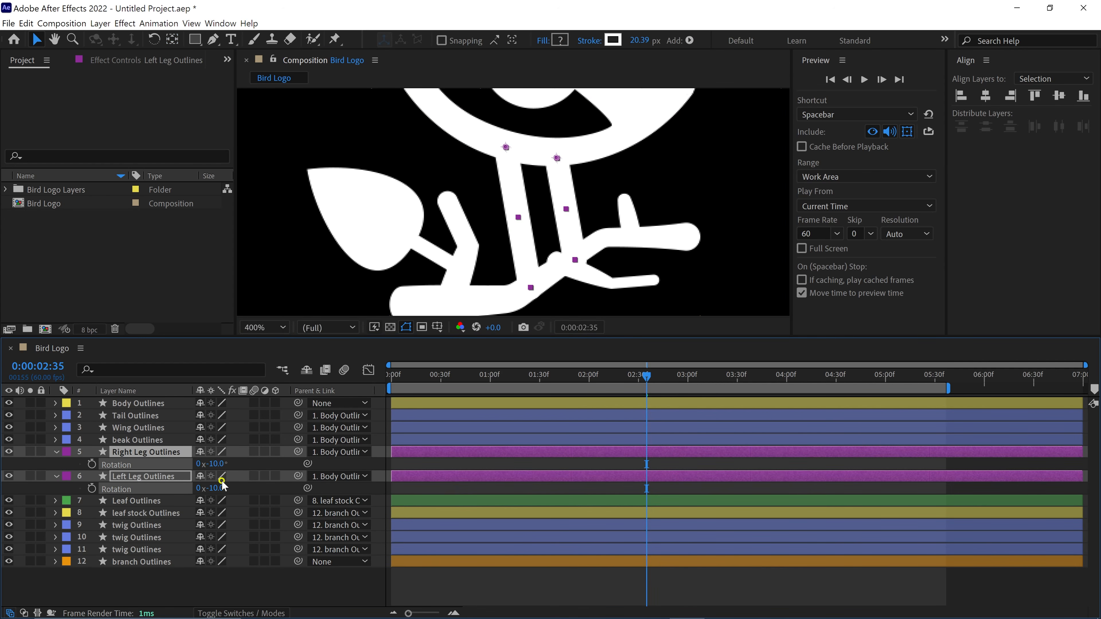
{"action": "left_click", "coordinate": [265, 328]}
{"action": "left_click", "coordinate": [269, 344]}
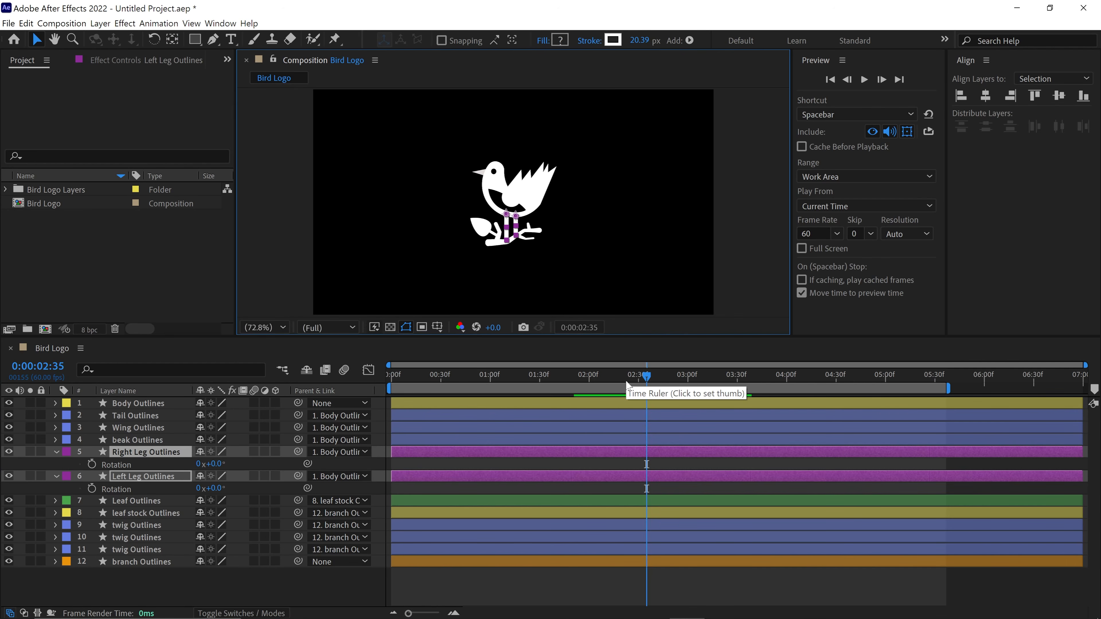
- Start Rotation keyframes at 0° on both leg layers at 1:11, just before the bird's landing dip
{"action": "left_click", "coordinate": [599, 408]}
{"action": "key", "text": "u"}
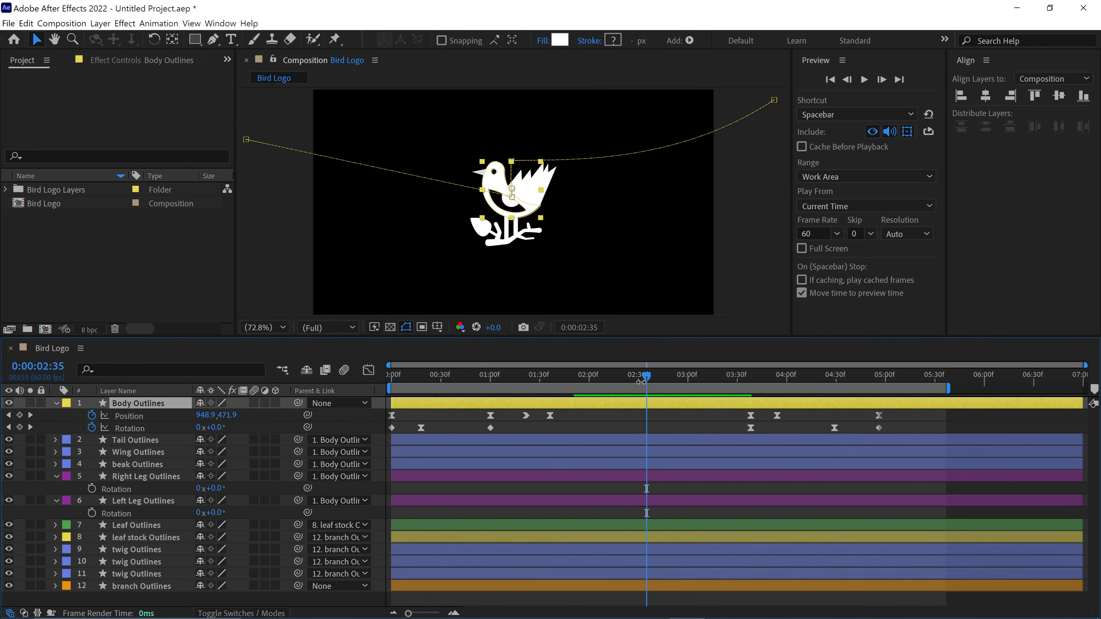
{"action": "left_click_drag", "start_coordinate": [640, 380], "coordinate": [504, 406]}
{"action": "left_click_drag", "start_coordinate": [91, 489], "coordinate": [93, 513]}
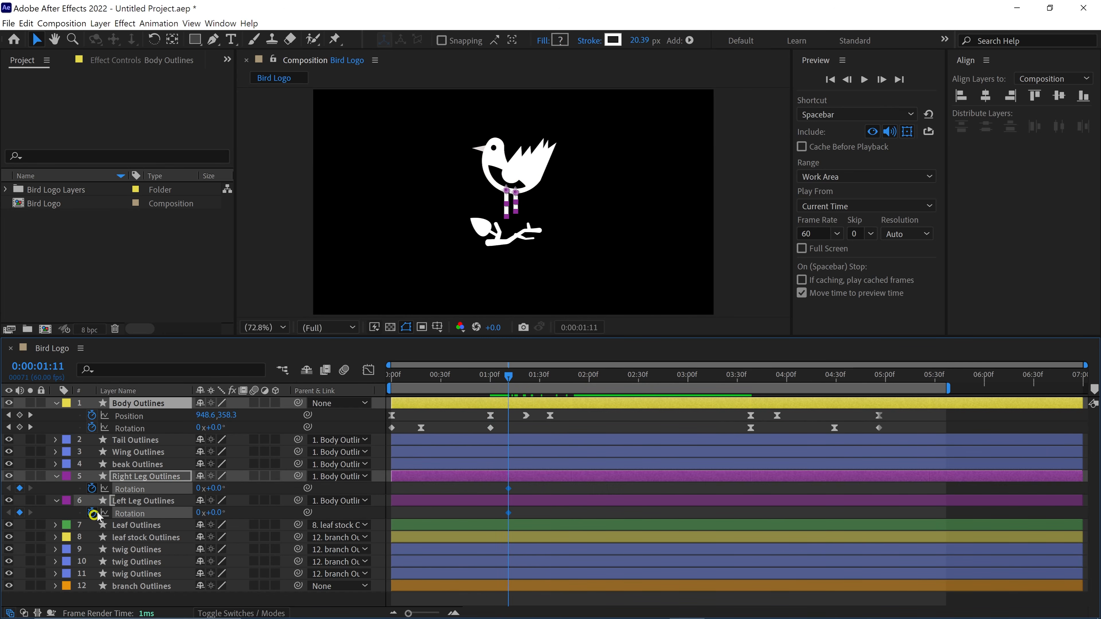
- Swing both legs at an earlier Rotation keyframe at about 0:50, and preview the landing
{"action": "left_click_drag", "start_coordinate": [508, 378], "coordinate": [464, 389]}
{"action": "left_click_drag", "start_coordinate": [211, 489], "coordinate": [172, 498]}
{"action": "key", "text": "space"}
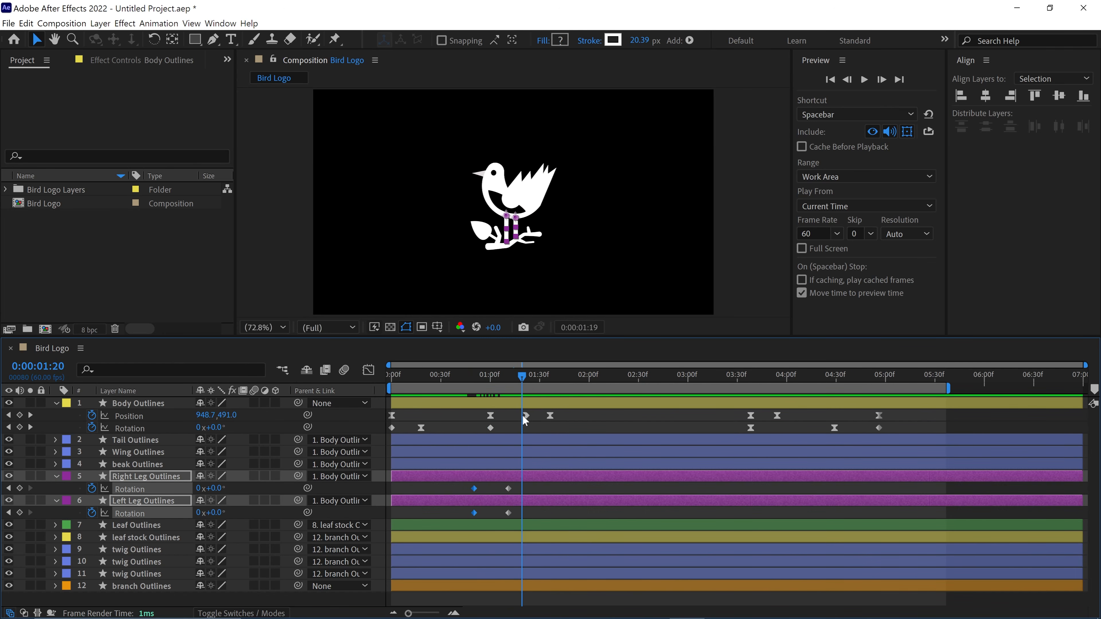
- Place takeoff Rotation keyframes on both leg layers at about 3:55 and swing the legs at another keyframe at about 4:10
{"action": "left_click_drag", "start_coordinate": [751, 489], "coordinate": [777, 489]}
{"action": "left_click_drag", "start_coordinate": [751, 378], "coordinate": [804, 389]}
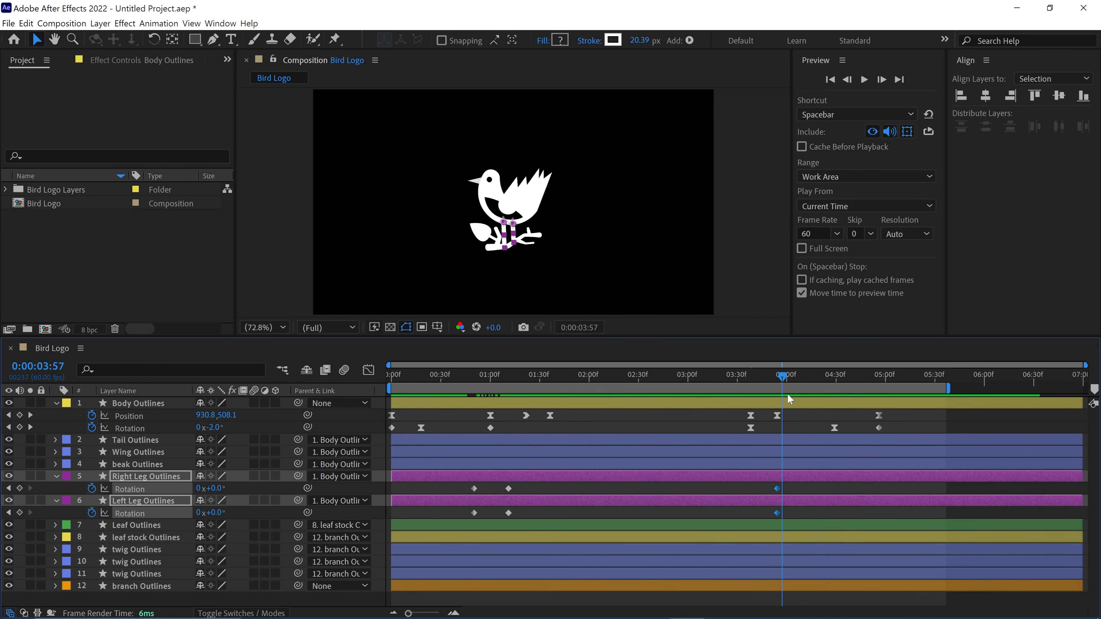
{"action": "left_click_drag", "start_coordinate": [216, 513], "coordinate": [178, 515]}
- Apply Easy Ease to both legs' landing Rotation keyframes and first takeoff keyframes, and preview the landing motion
{"action": "left_click_drag", "start_coordinate": [803, 378], "coordinate": [523, 385]}
{"action": "left_click_drag", "start_coordinate": [462, 485], "coordinate": [535, 518]}
{"action": "key", "text": "F9"}
{"action": "left_click_drag", "start_coordinate": [522, 378], "coordinate": [470, 384]}
{"action": "key", "text": "space"}
- Add eased Rotation keyframes at 0:22 that swing both legs to -81° during the approach, and preview them
{"action": "key", "text": "space"}
{"action": "left_click_drag", "start_coordinate": [768, 518], "coordinate": [783, 485]}
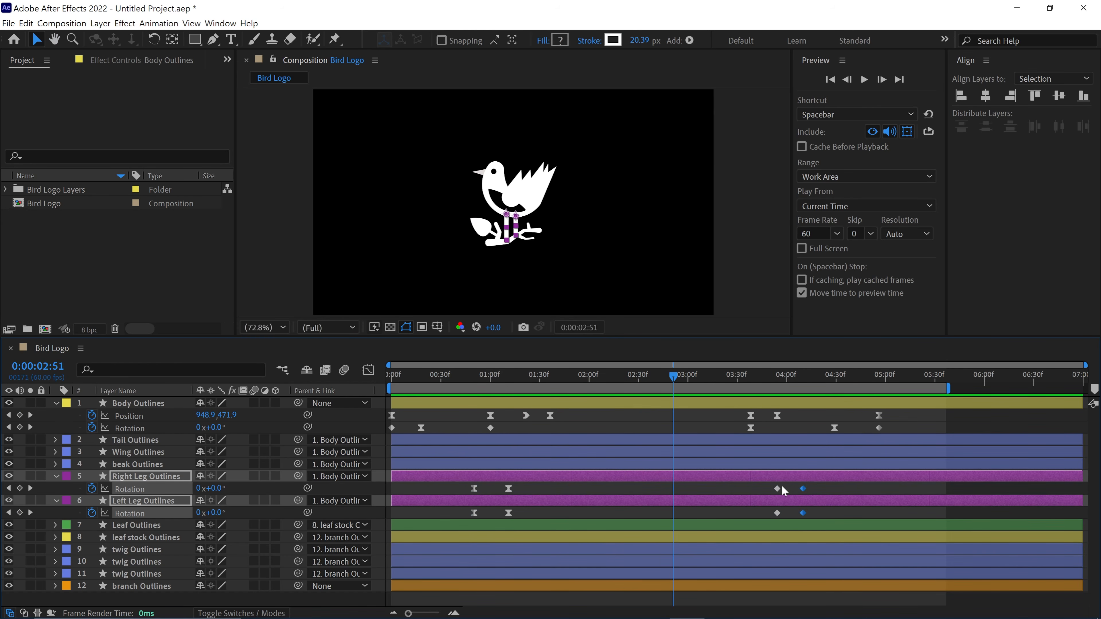
{"action": "key", "text": "F9"}
{"action": "left_click_drag", "start_coordinate": [674, 378], "coordinate": [428, 385]}
{"action": "left_click_drag", "start_coordinate": [211, 489], "coordinate": [206, 490]}
{"action": "key", "text": "F9"}
{"action": "key", "text": "space"}
{"action": "key", "text": "space"}
- Set both legs' Rotation at the 0:22 keyframes to -64° and move those keyframes to 0:00
{"action": "left_click_drag", "start_coordinate": [392, 378], "coordinate": [428, 386]}
{"action": "left_click", "coordinate": [212, 489]}
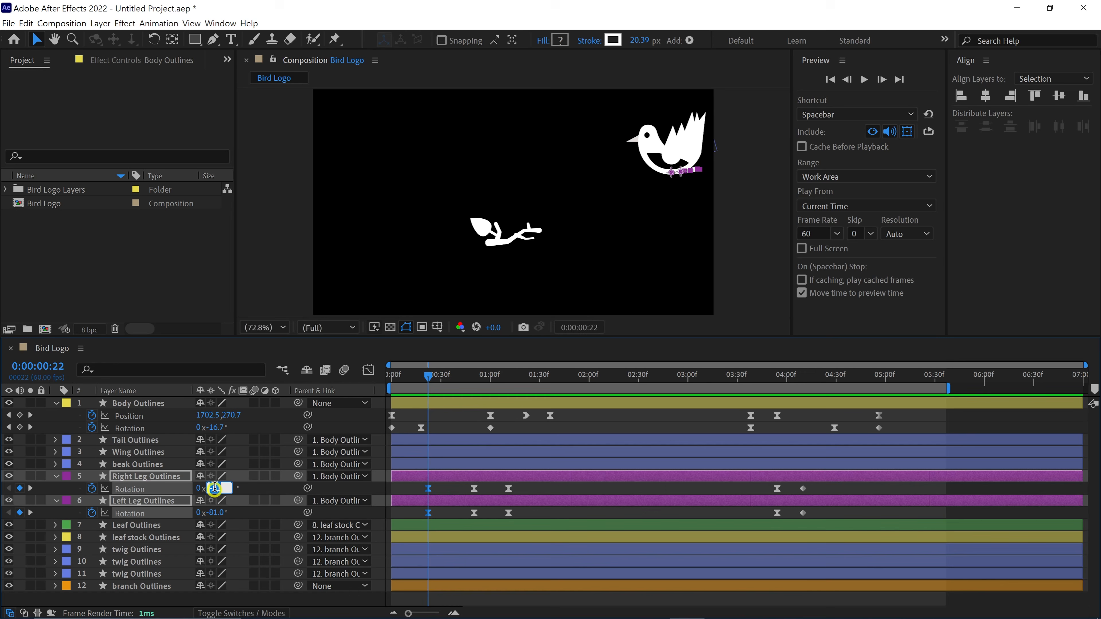
{"action": "type", "text": "-65"}
{"action": "key", "text": "Return"}
{"action": "left_click_drag", "start_coordinate": [418, 518], "coordinate": [392, 489]}
- Filter both leg layers' properties for "path" and start Path keyframes on them at 1:16
{"action": "left_click_drag", "start_coordinate": [428, 377], "coordinate": [506, 454]}
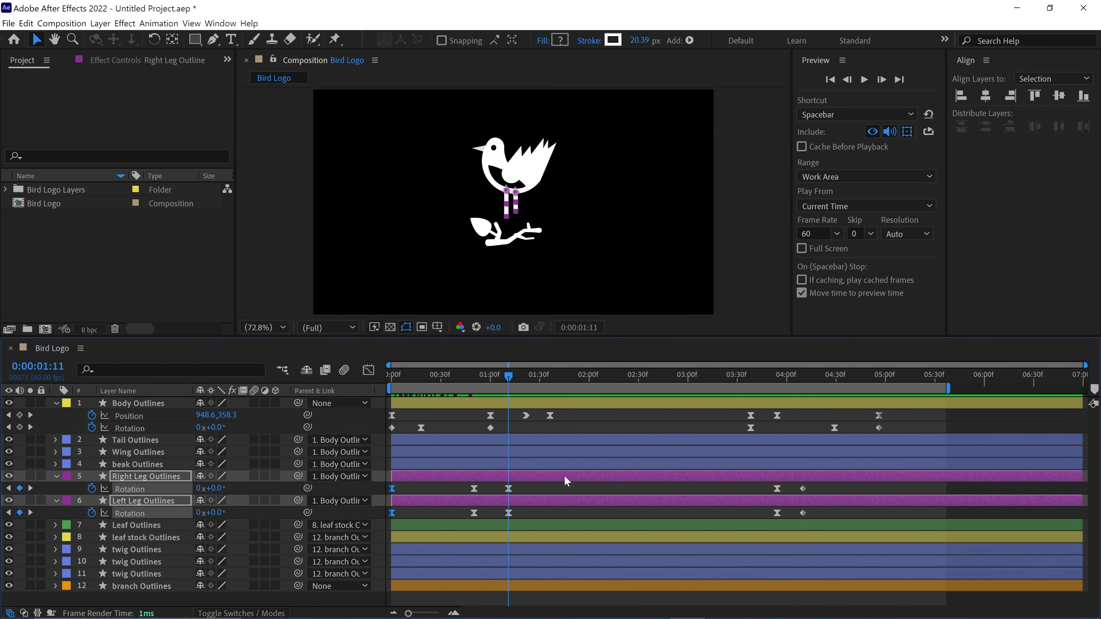
{"action": "left_click_drag", "start_coordinate": [509, 380], "coordinate": [517, 385]}
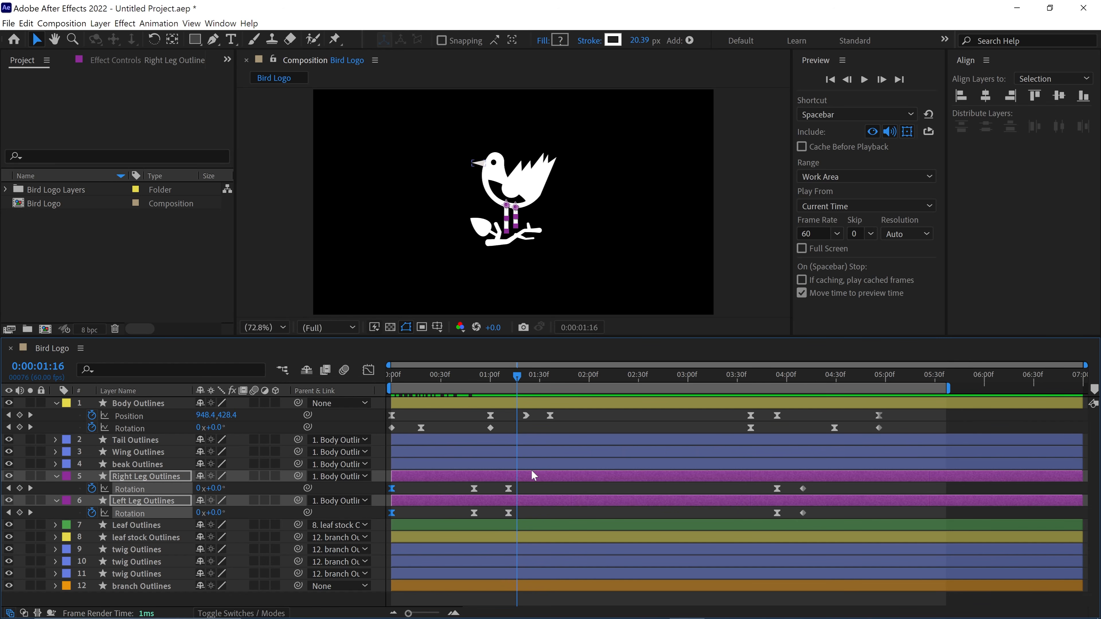
{"action": "left_click", "coordinate": [528, 487]}
{"action": "left_click", "coordinate": [525, 477]}
{"action": "left_click", "coordinate": [529, 500], "text": "ctrl"}
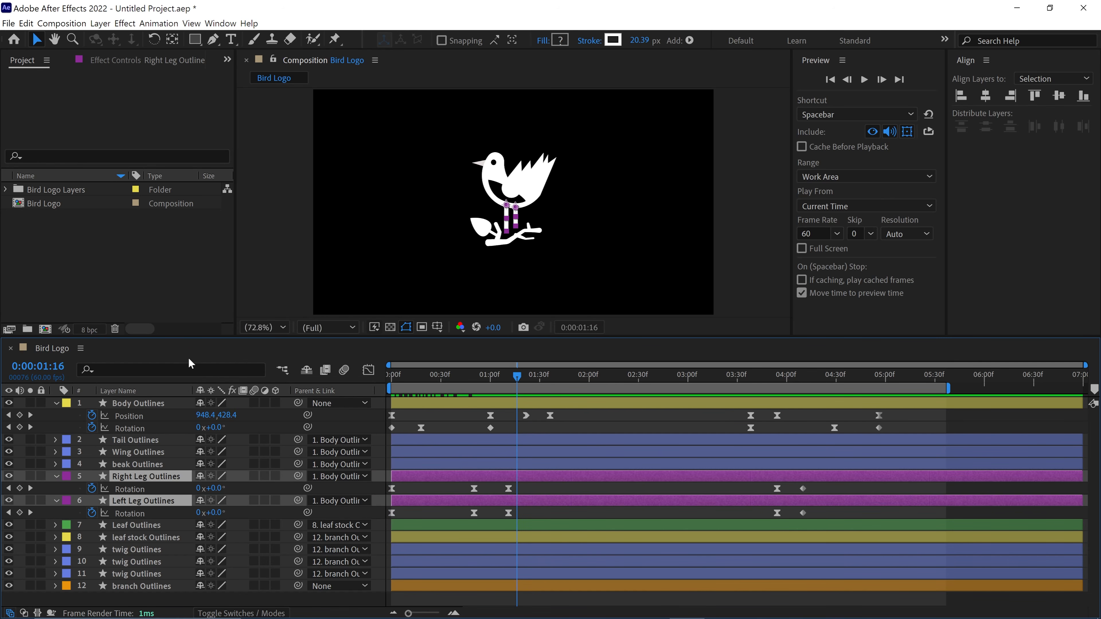
{"action": "left_click", "coordinate": [185, 369]}
{"action": "type", "text": "path"}
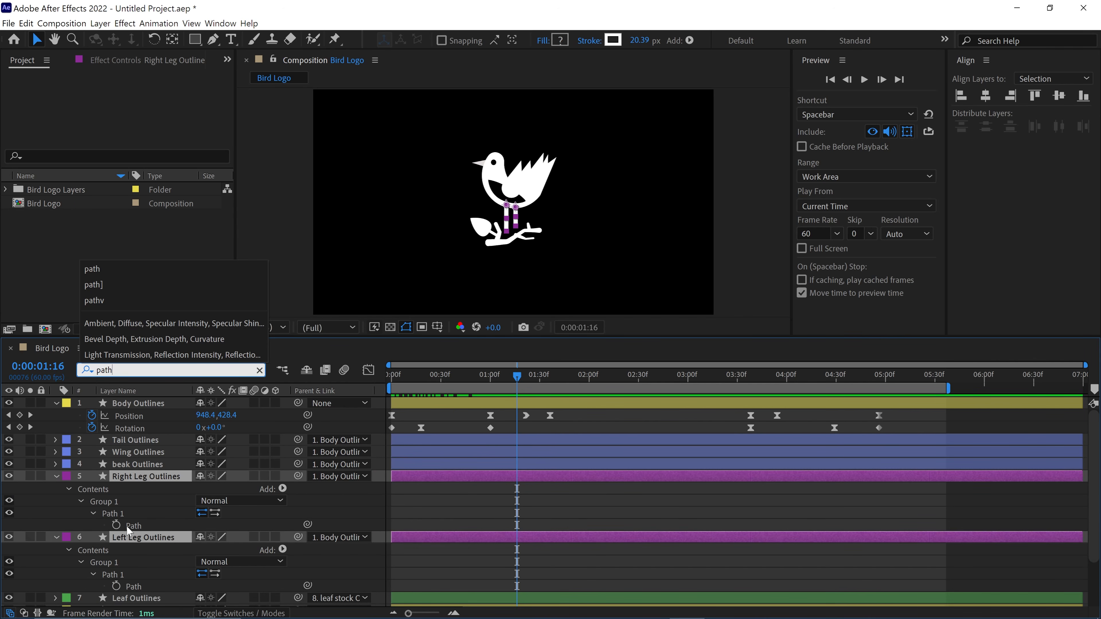
{"action": "left_click", "coordinate": [116, 526]}
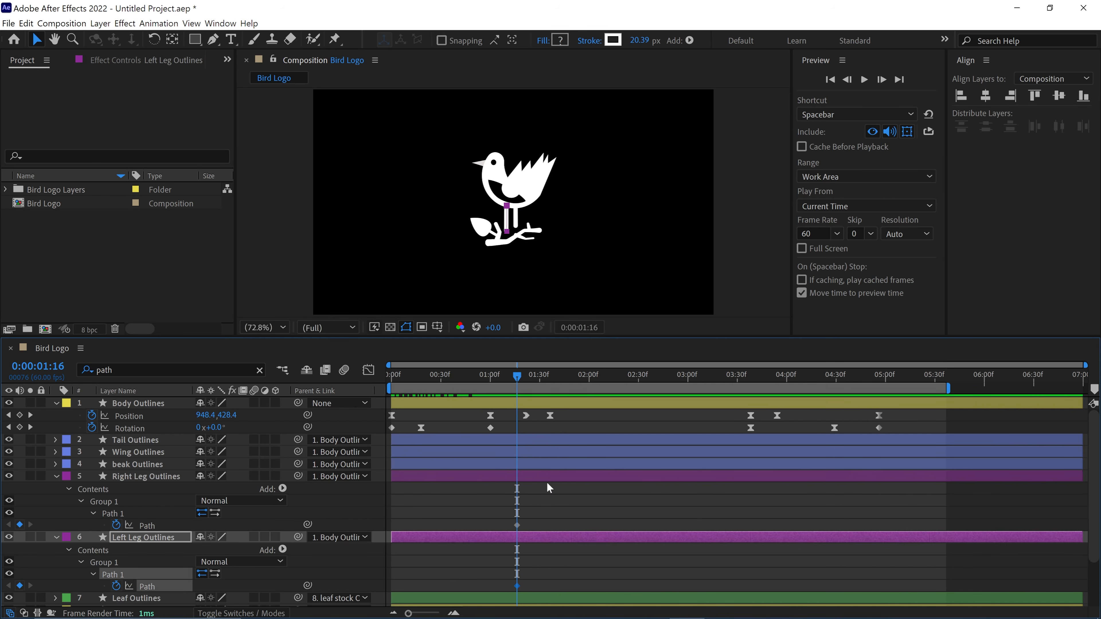
- Show only the leg layers' keyframed properties and add a knee point midway along the right leg's path
{"action": "scroll", "coordinate": [547, 483], "scroll_direction": "down", "scroll_amount": 1}
{"action": "left_click", "coordinate": [531, 443], "text": "shift"}
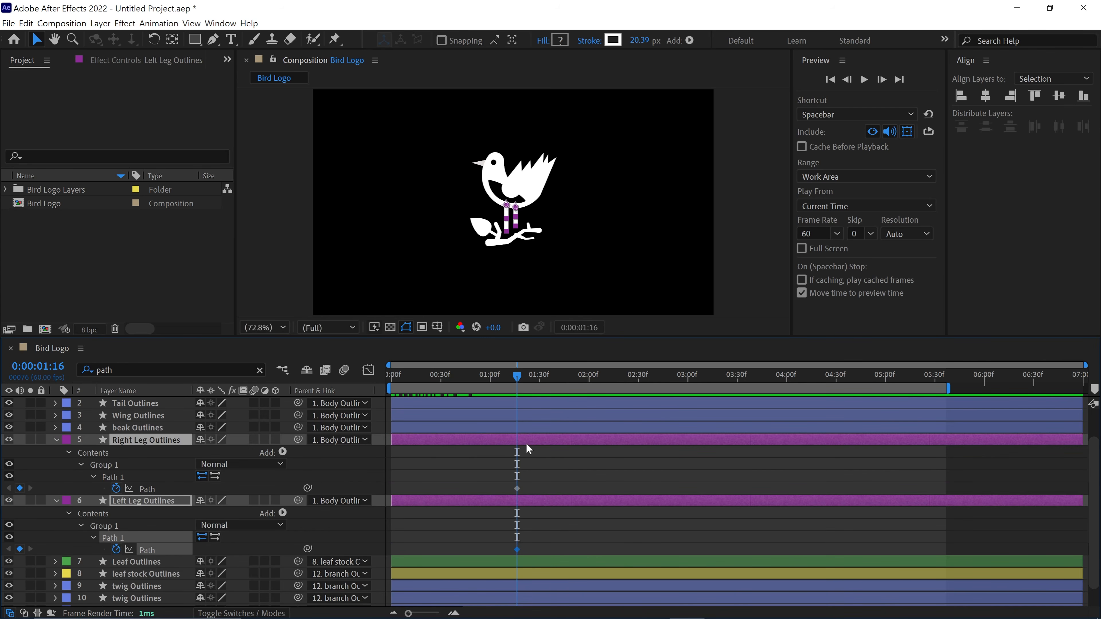
{"action": "key", "text": "u"}
{"action": "scroll", "coordinate": [545, 274], "scroll_direction": "up", "scroll_amount": 2}
{"action": "left_click_drag", "start_coordinate": [542, 258], "coordinate": [556, 221]}
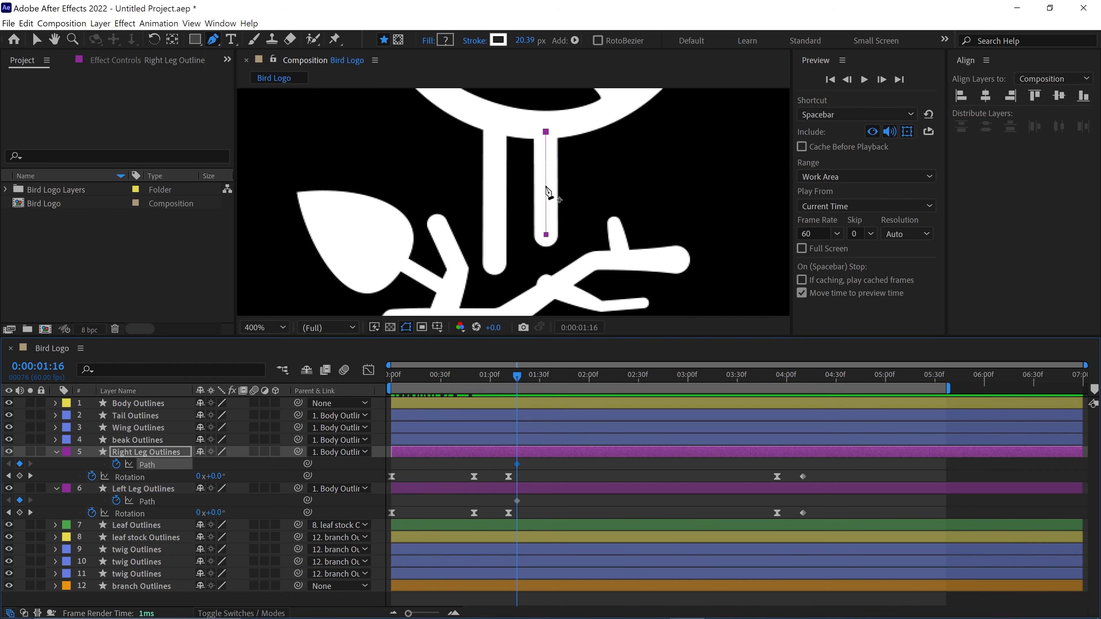
{"action": "left_click", "coordinate": [546, 187]}
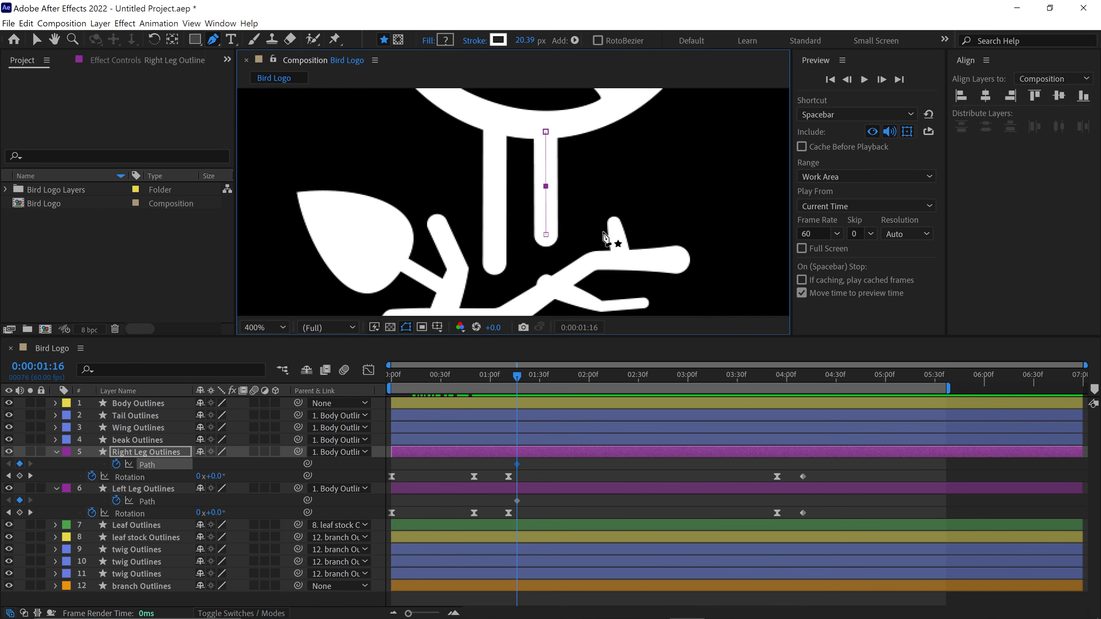
- Bend the right leg at the knee with a Path keyframe at 1:22, keeping its foot on the branch
{"action": "left_click_drag", "start_coordinate": [517, 377], "coordinate": [523, 377]}
{"action": "left_click_drag", "start_coordinate": [548, 236], "coordinate": [532, 208]}
{"action": "left_click_drag", "start_coordinate": [524, 380], "coordinate": [524, 385]}
{"action": "left_click", "coordinate": [527, 402]}
{"action": "key", "text": "u"}
{"action": "left_click", "coordinate": [522, 476]}
{"action": "left_click_drag", "start_coordinate": [531, 279], "coordinate": [530, 261]}
{"action": "left_click_drag", "start_coordinate": [530, 230], "coordinate": [509, 222]}
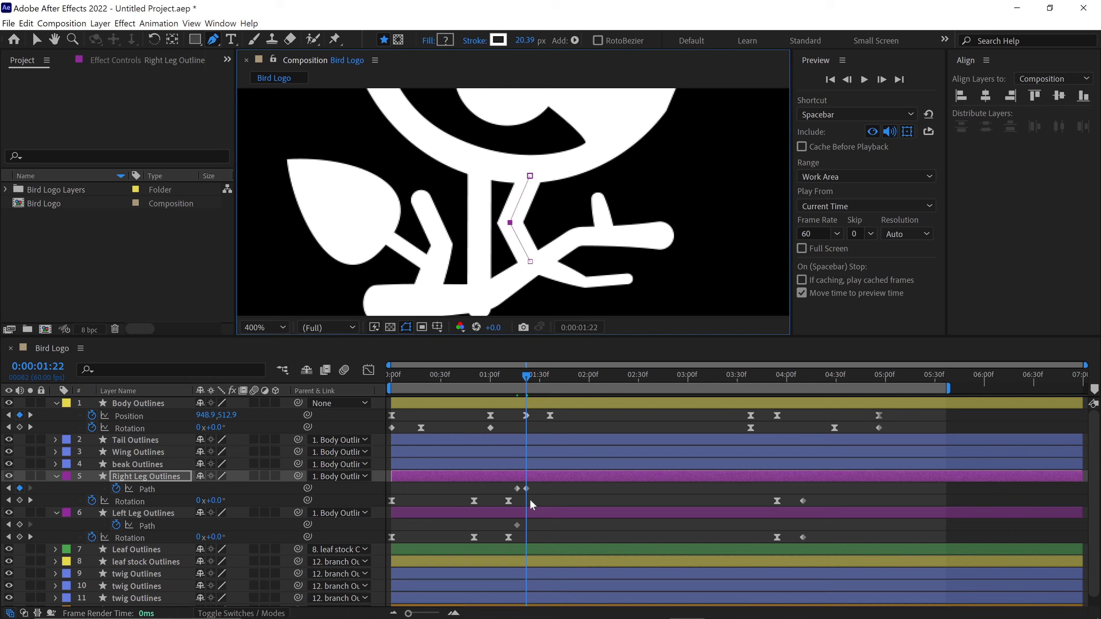
- Bend the left leg at the knee to match the right leg with a Path keyframe at 1:22
{"action": "left_click", "coordinate": [531, 513]}
{"action": "left_click_drag", "start_coordinate": [478, 306], "coordinate": [476, 290]}
{"action": "left_click_drag", "start_coordinate": [479, 223], "coordinate": [460, 225]}
- Retime both legs' Path keyframes to about 1:19 for the straight pose and about 1:23 for the bent pose
{"action": "left_click_drag", "start_coordinate": [526, 379], "coordinate": [522, 381]}
{"action": "left_click_drag", "start_coordinate": [511, 485], "coordinate": [535, 528]}
{"action": "left_click_drag", "start_coordinate": [518, 489], "coordinate": [523, 490]}
{"action": "left_click_drag", "start_coordinate": [523, 379], "coordinate": [528, 382]}
{"action": "key", "text": "="}
{"action": "left_click_drag", "start_coordinate": [538, 486], "coordinate": [524, 528]}
{"action": "left_click_drag", "start_coordinate": [526, 526], "coordinate": [520, 526]}
- Straighten the right and left legs again down to the branch with Path keyframes at 1:36
{"action": "left_click_drag", "start_coordinate": [521, 379], "coordinate": [564, 416]}
{"action": "left_click", "coordinate": [559, 491]}
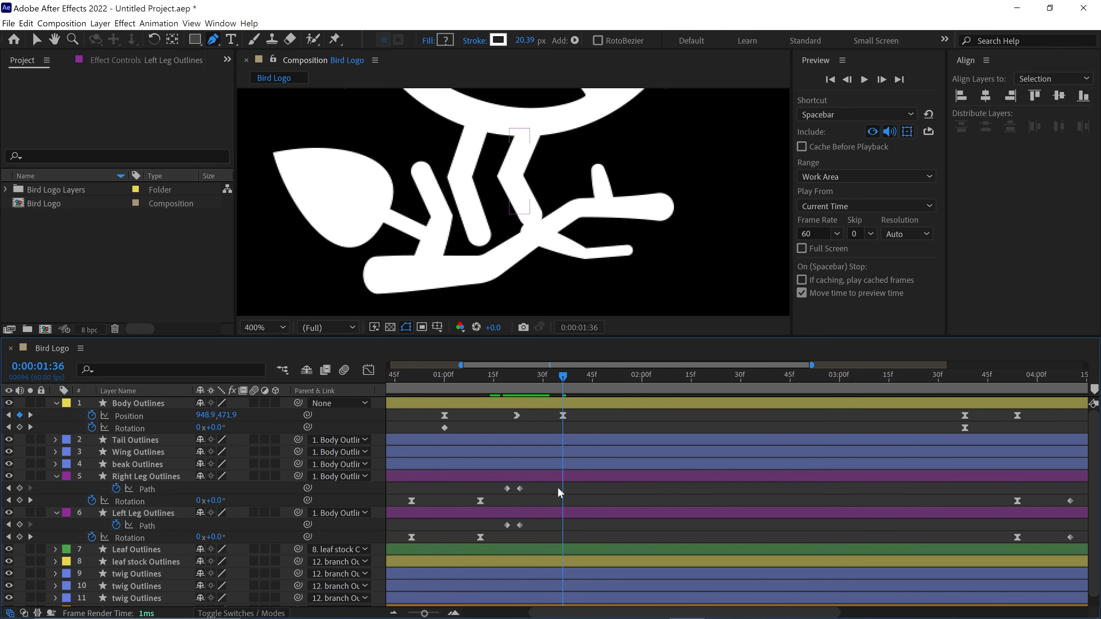
{"action": "left_click", "coordinate": [559, 477]}
{"action": "left_click_drag", "start_coordinate": [530, 213], "coordinate": [524, 231]}
{"action": "left_click_drag", "start_coordinate": [512, 172], "coordinate": [532, 176]}
{"action": "left_click", "coordinate": [523, 514]}
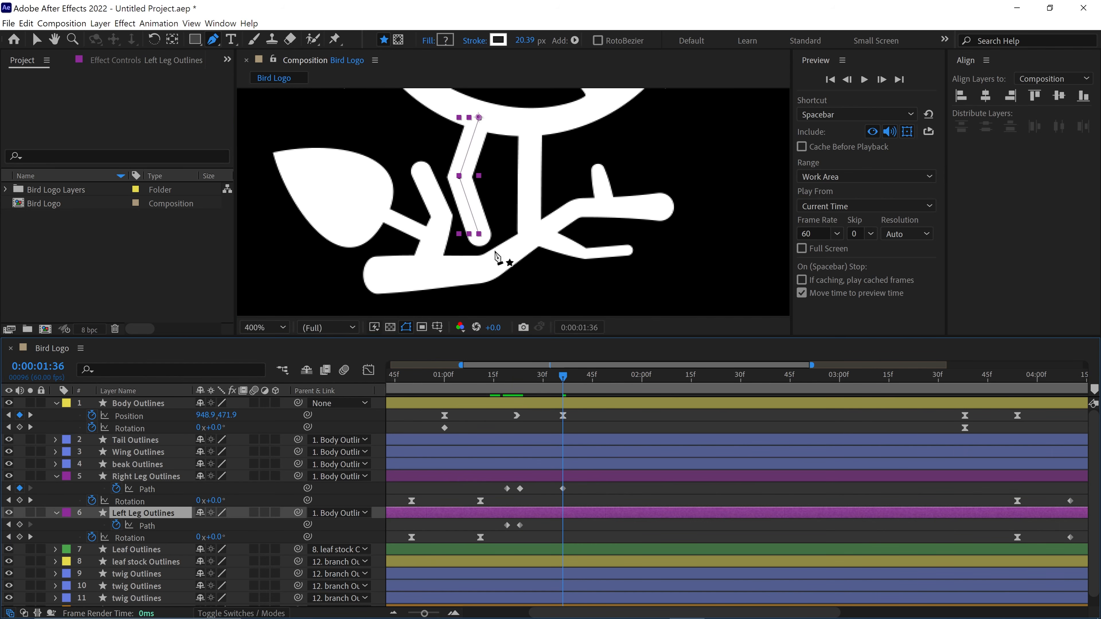
{"action": "left_click_drag", "start_coordinate": [460, 178], "coordinate": [479, 182]}
{"action": "left_click_drag", "start_coordinate": [479, 234], "coordinate": [479, 255]}
- Apply Easy Ease to the bent-pose Path keyframes of both legs and preview the whole landing
{"action": "left_click_drag", "start_coordinate": [563, 380], "coordinate": [464, 382]}
{"action": "key", "text": "space"}
{"action": "key", "text": "space"}
{"action": "left_click_drag", "start_coordinate": [526, 485], "coordinate": [516, 529]}
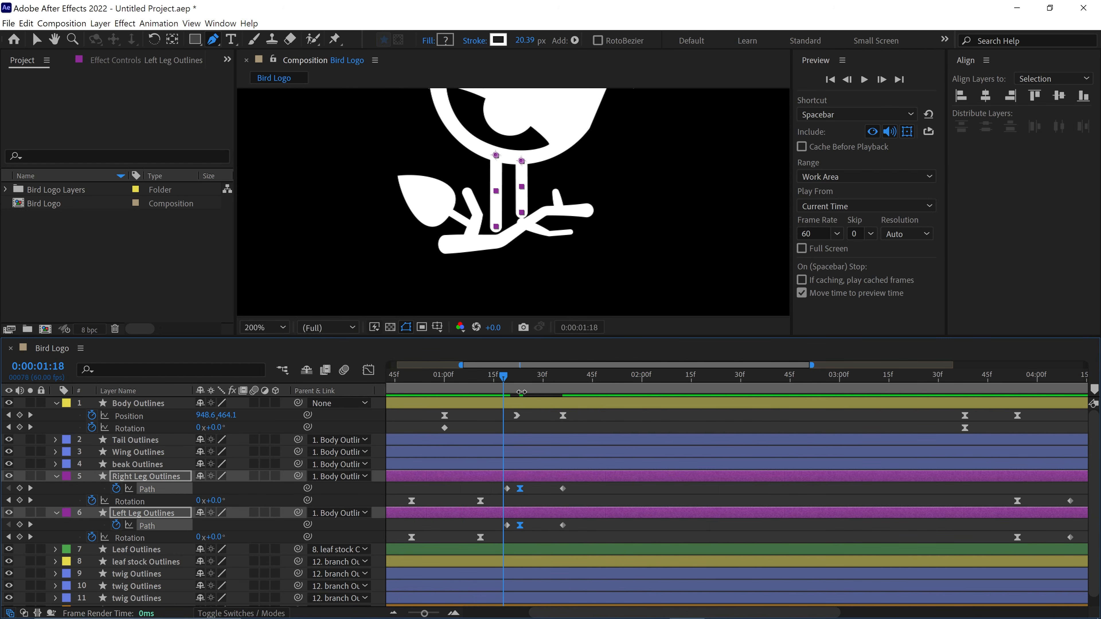
{"action": "key", "text": "space"}
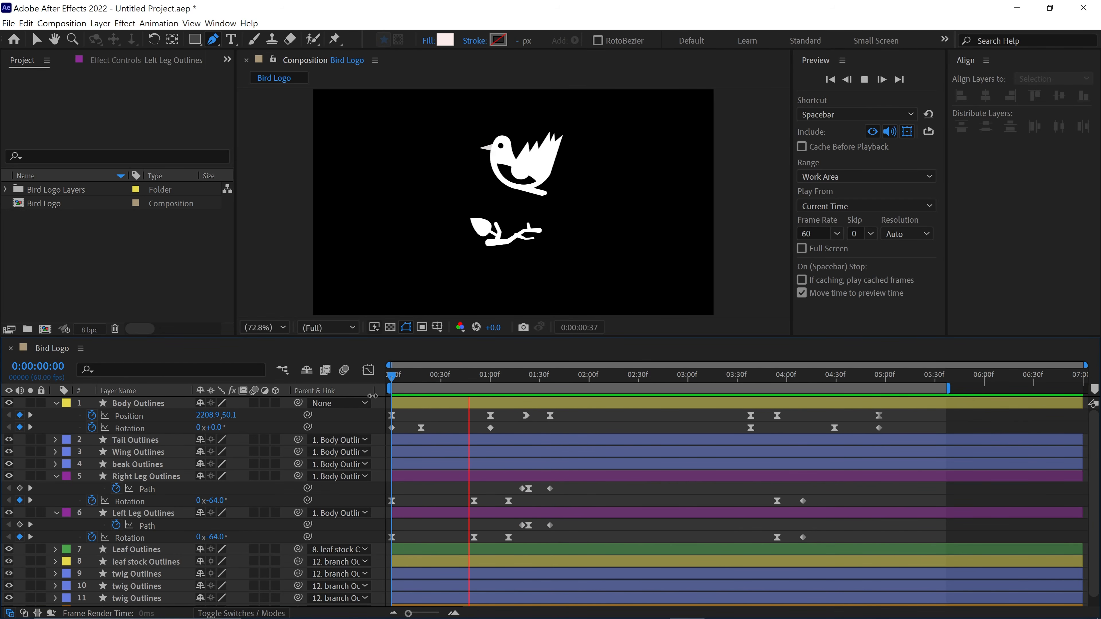
{"action": "key", "text": "space"}
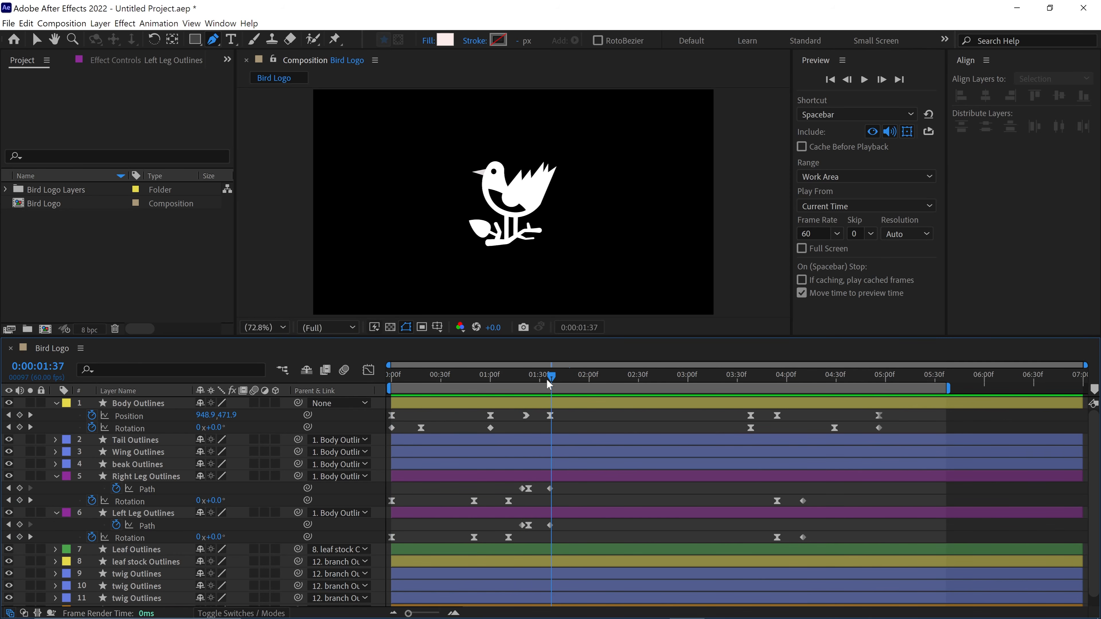
{"action": "left_click_drag", "start_coordinate": [548, 380], "coordinate": [438, 399]}
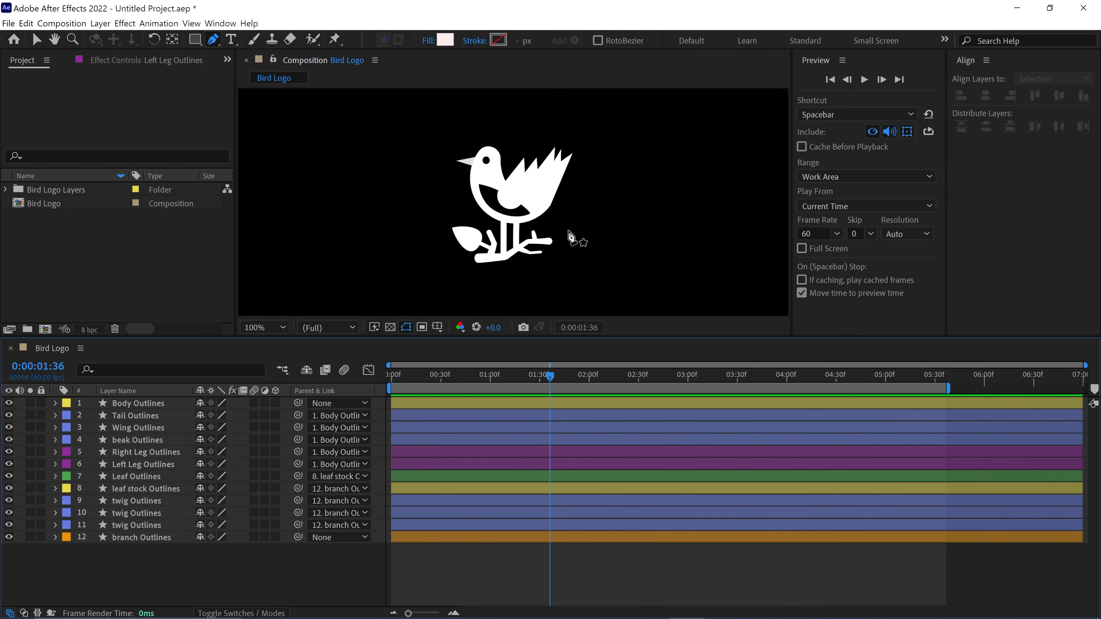
- Change the label color of the Wing Outlines layer to Cyan
{"action": "key", "text": "v"}
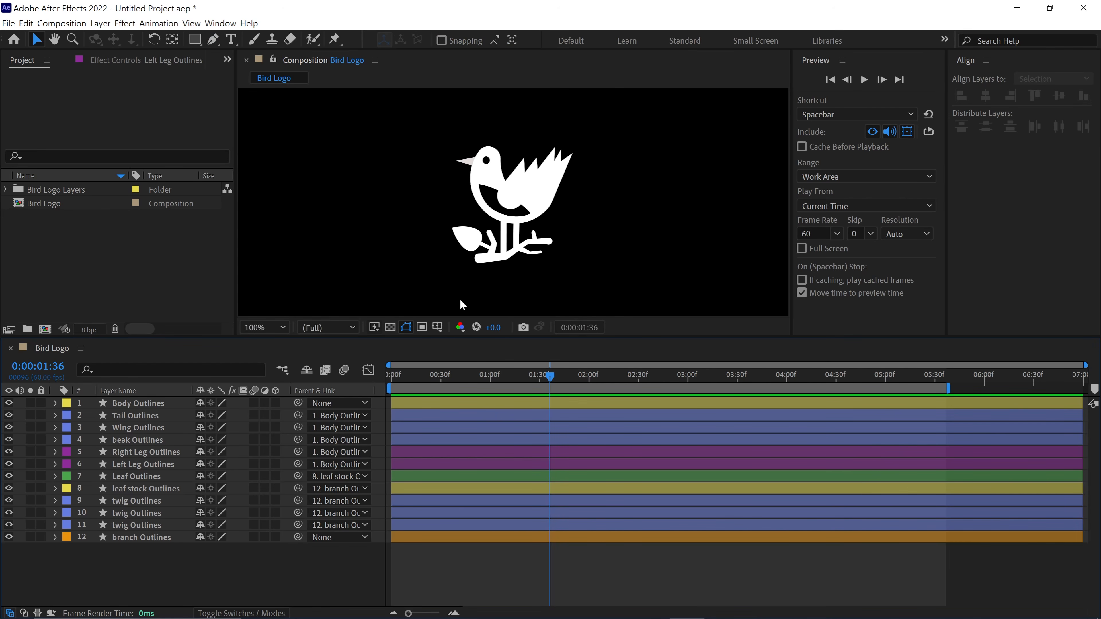
{"action": "left_click", "coordinate": [132, 429]}
{"action": "left_click", "coordinate": [67, 428]}
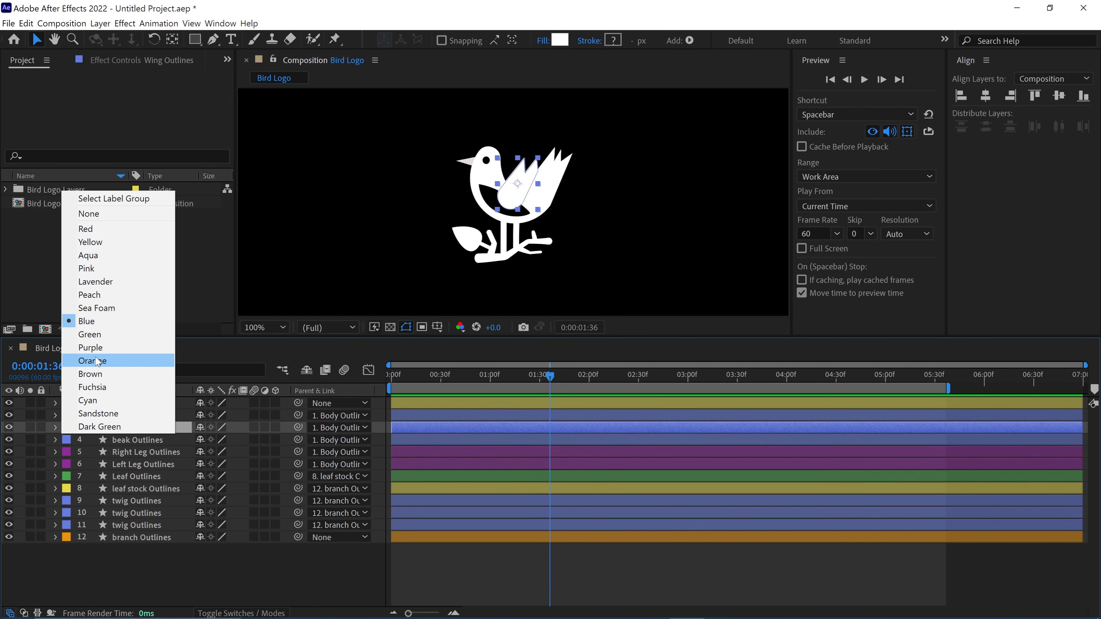
{"action": "left_click", "coordinate": [93, 401]}
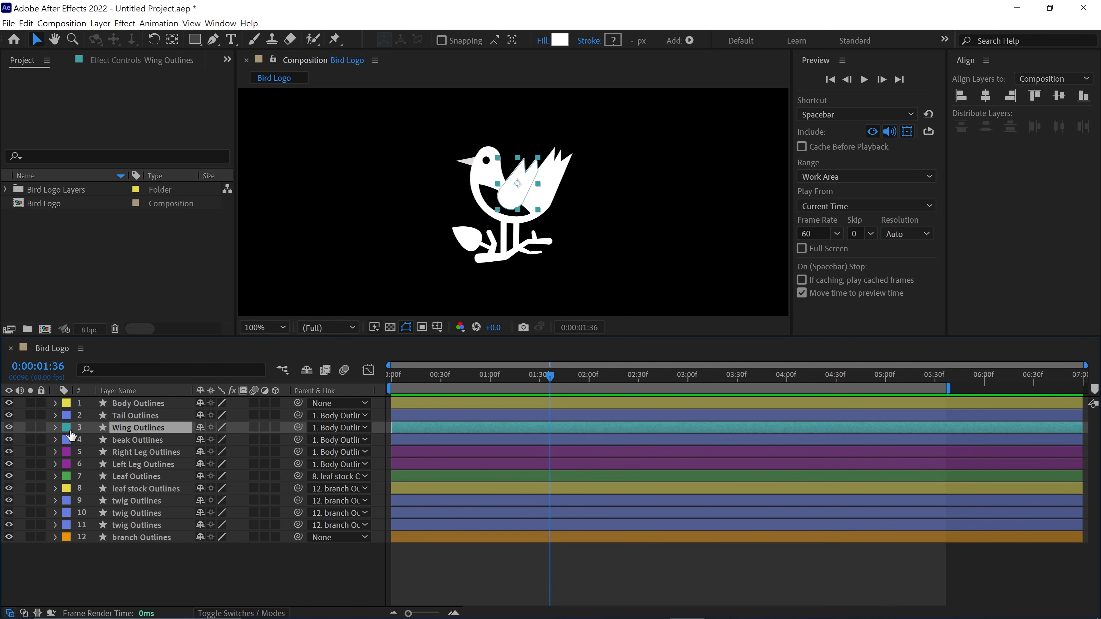
- Move the Wing Outlines anchor point to the lower left edge of the wing's rounded base
{"action": "key", "text": "period"}
{"action": "key", "text": "y"}
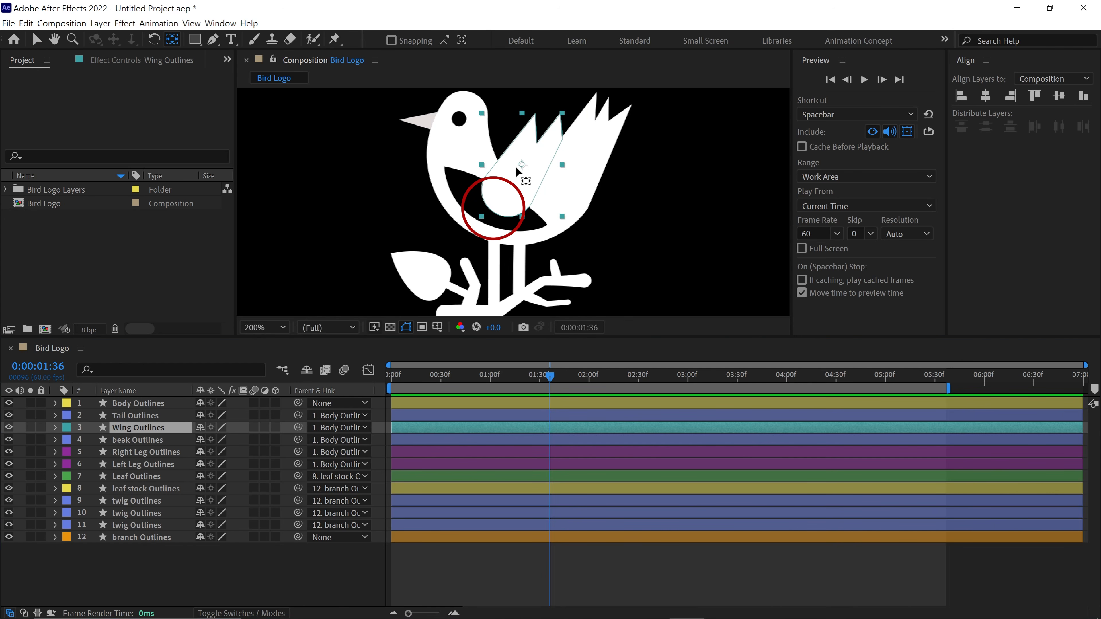
{"action": "left_click_drag", "start_coordinate": [521, 166], "coordinate": [499, 214]}
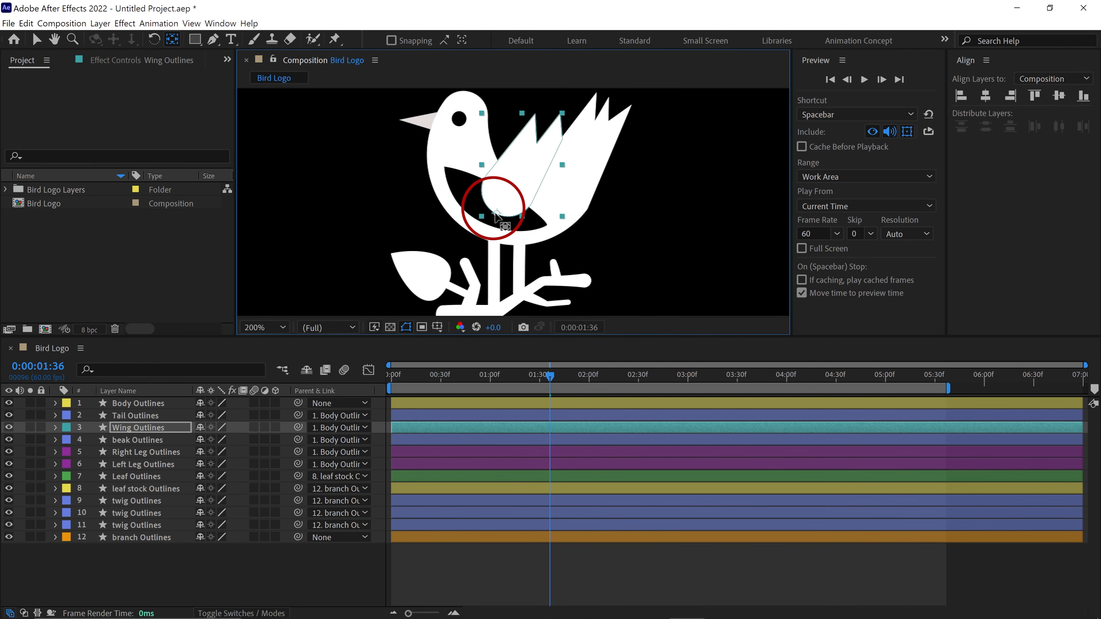
{"action": "key", "text": "period"}
{"action": "key", "text": "period"}
{"action": "key", "text": "period"}
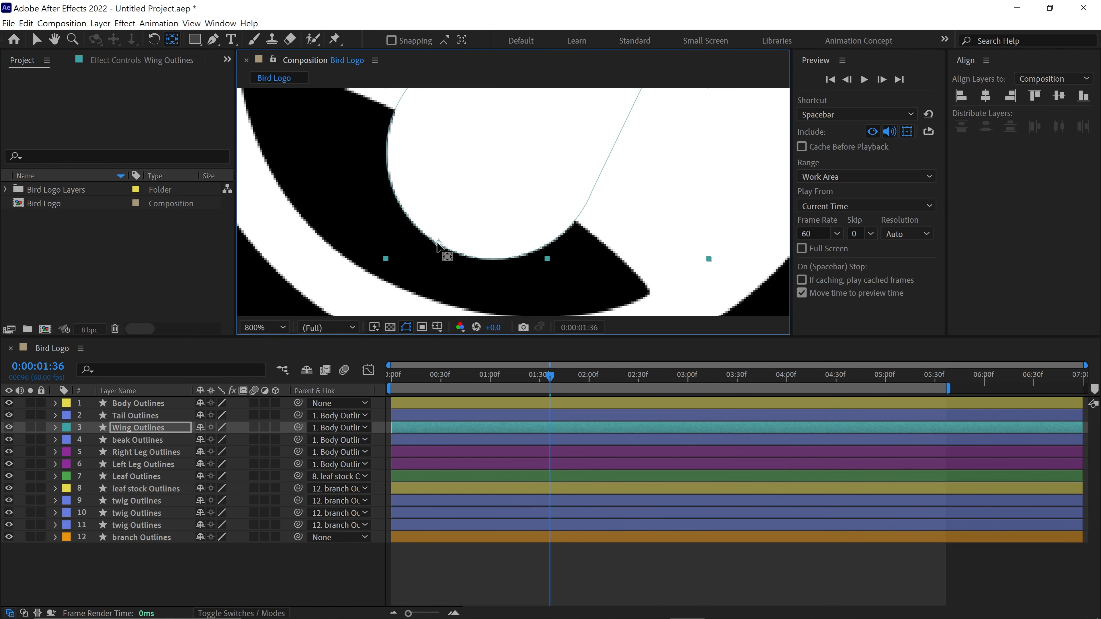
{"action": "key", "text": "comma"}
{"action": "key", "text": "comma"}
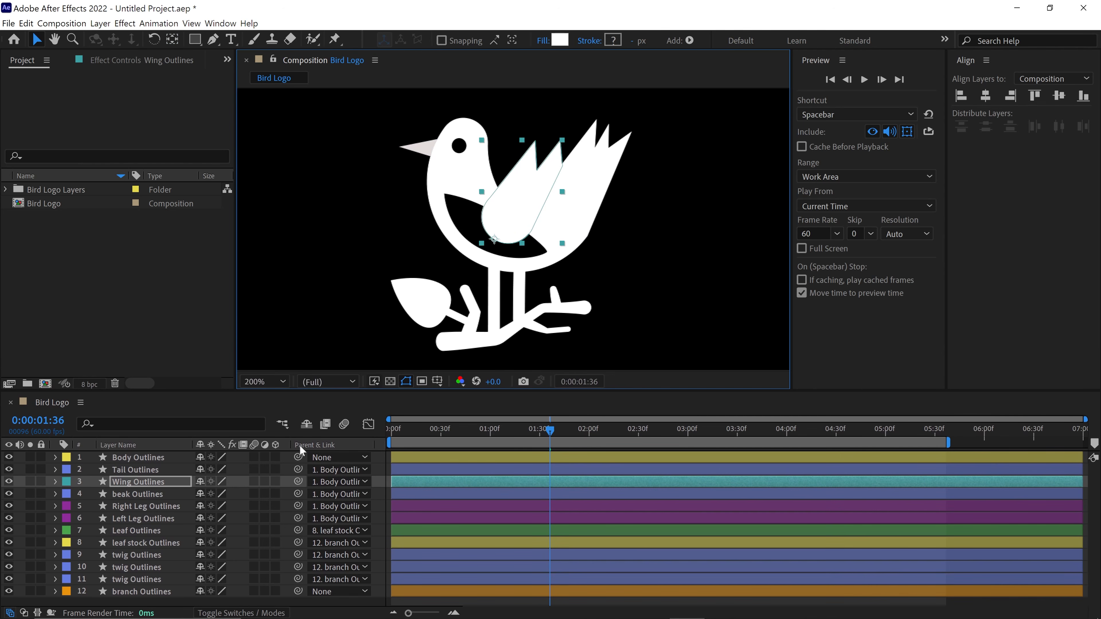
- Make Wing Outlines a 3D layer and start an Orientation keyframe at 1:36
{"action": "left_click", "coordinate": [275, 482]}
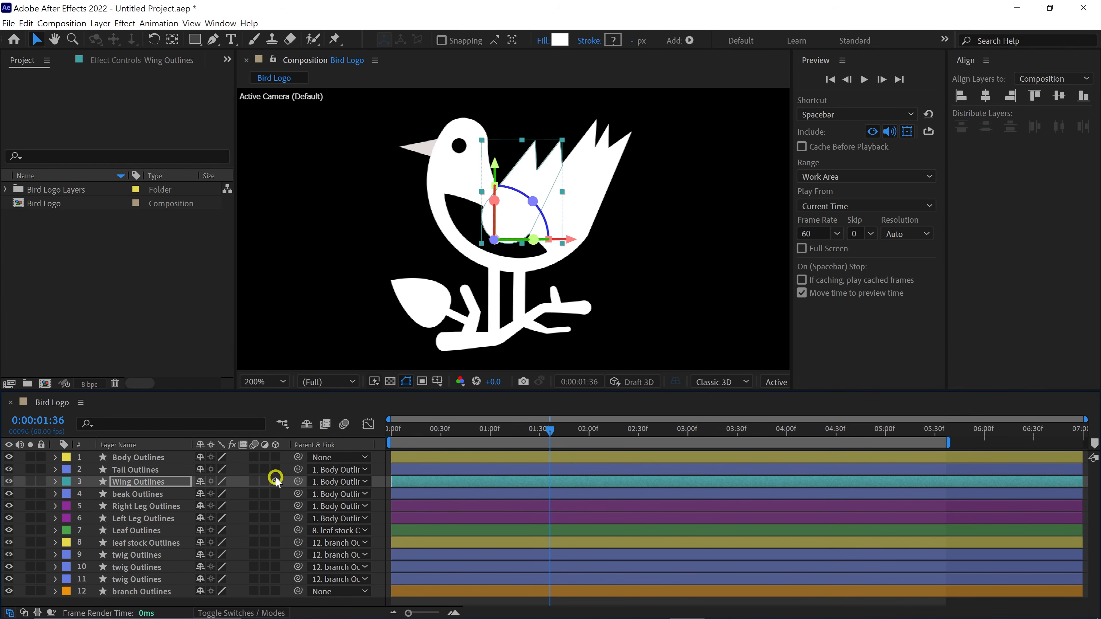
{"action": "key", "text": "r"}
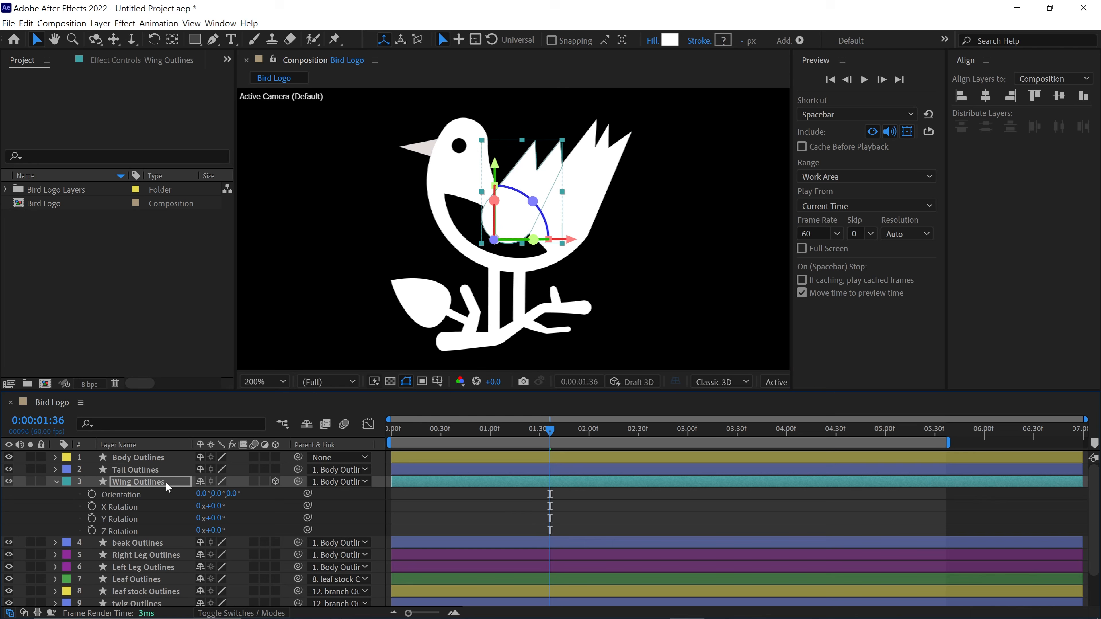
{"action": "left_click", "coordinate": [92, 494]}
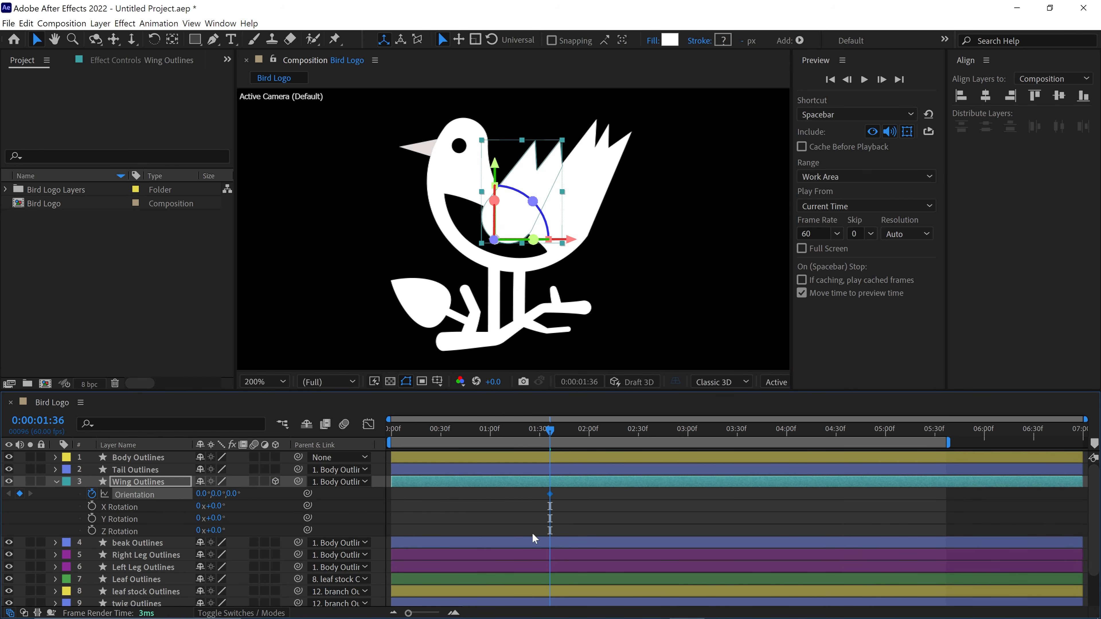
- Flip the wing downward at 1:40 by setting its Orientation to 145°, 55°, 329°
{"action": "left_click_drag", "start_coordinate": [535, 434], "coordinate": [550, 465]}
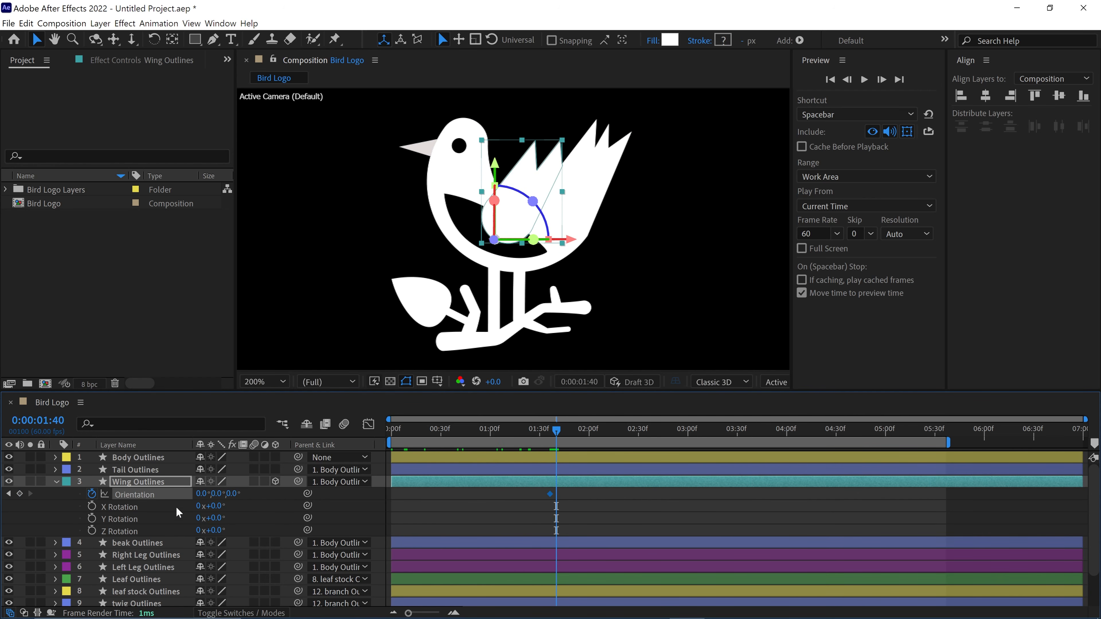
{"action": "left_click_drag", "start_coordinate": [202, 494], "coordinate": [244, 498]}
{"action": "mouse_move", "coordinate": [214, 497]}
{"action": "left_mouse_down"}
{"action": "mouse_move", "coordinate": [234, 488]}
{"action": "mouse_move", "coordinate": [163, 509]}
{"action": "mouse_move", "coordinate": [167, 524]}
{"action": "mouse_move", "coordinate": [222, 499]}
{"action": "mouse_move", "coordinate": [264, 498]}
{"action": "mouse_move", "coordinate": [224, 500]}
{"action": "left_mouse_up"}
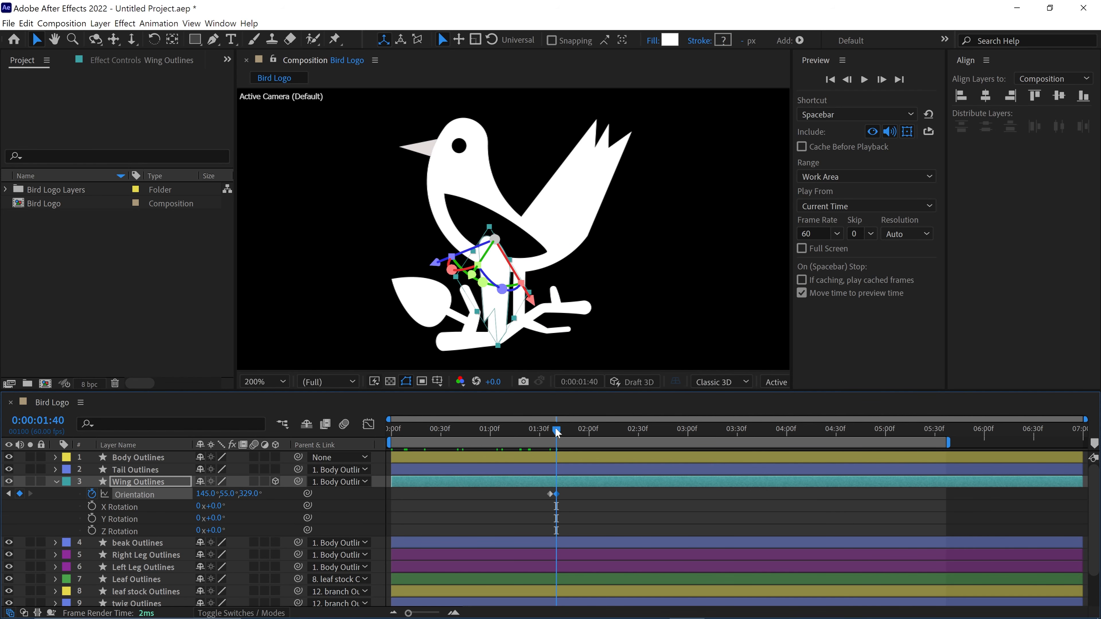
- Copy the wing's first Orientation keyframe to 1:44 to complete the flap, and preview it from 1:36
{"action": "left_click_drag", "start_coordinate": [557, 432], "coordinate": [560, 431]}
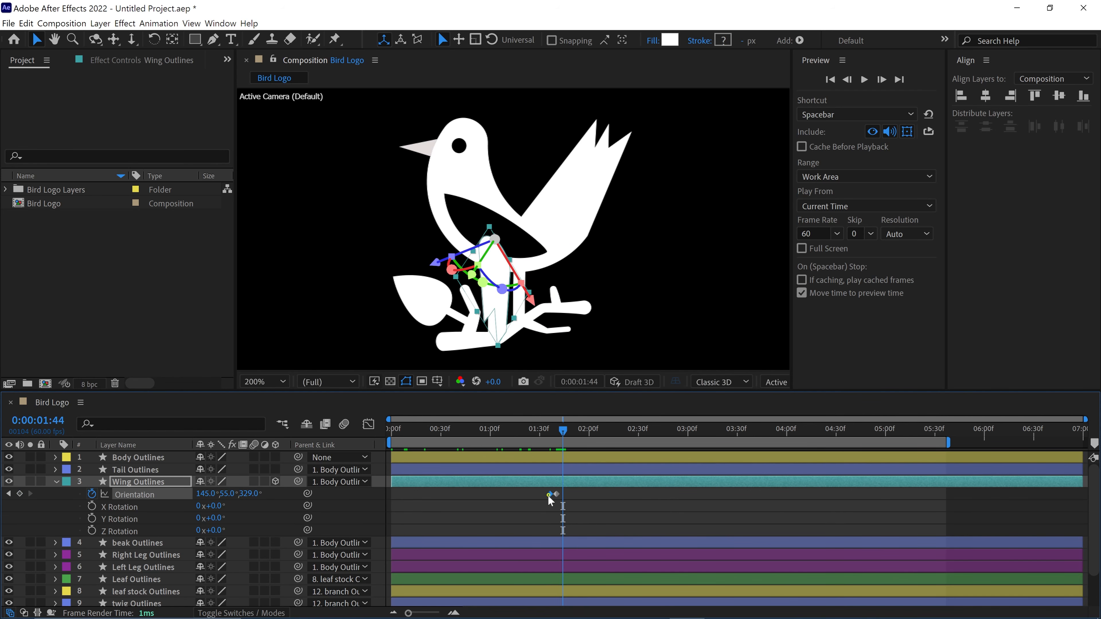
{"action": "key", "text": "ctrl+v"}
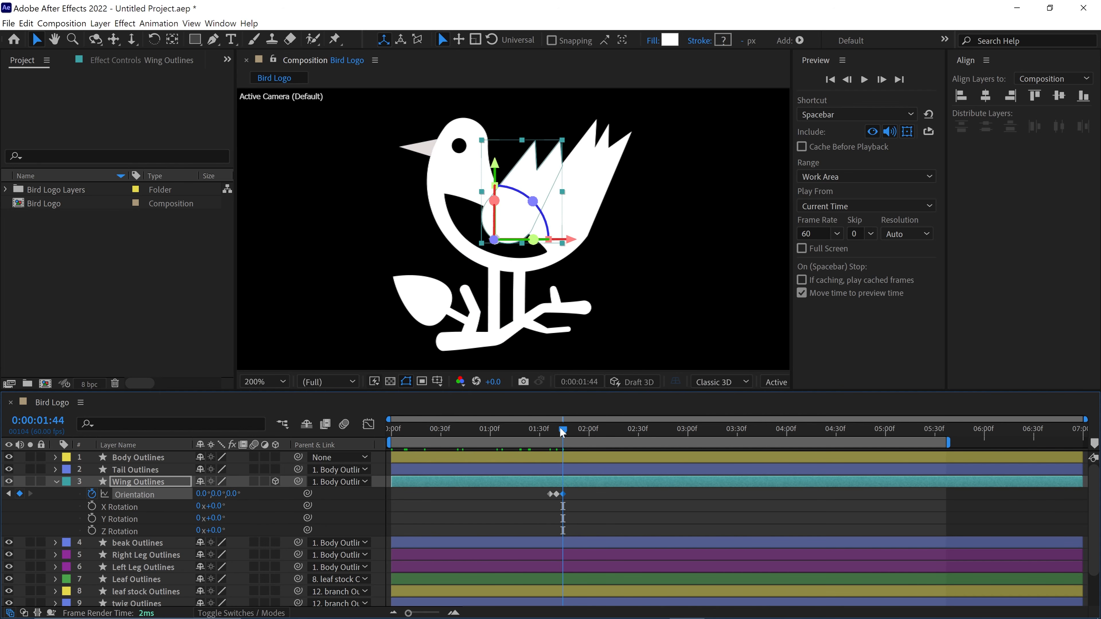
{"action": "mouse_move", "coordinate": [562, 432]}
{"action": "left_mouse_down"}
{"action": "mouse_move", "coordinate": [549, 431]}
{"action": "mouse_move", "coordinate": [546, 466]}
{"action": "mouse_move", "coordinate": [550, 433]}
{"action": "left_mouse_up"}
{"action": "key", "text": "space"}
{"action": "key", "text": "space"}
- Apply the looping expression loopOutDuration(type = "cycle", duration = 0) to the Orientation of Wing Outlines
{"action": "key", "text": "="}
{"action": "key", "text": "="}
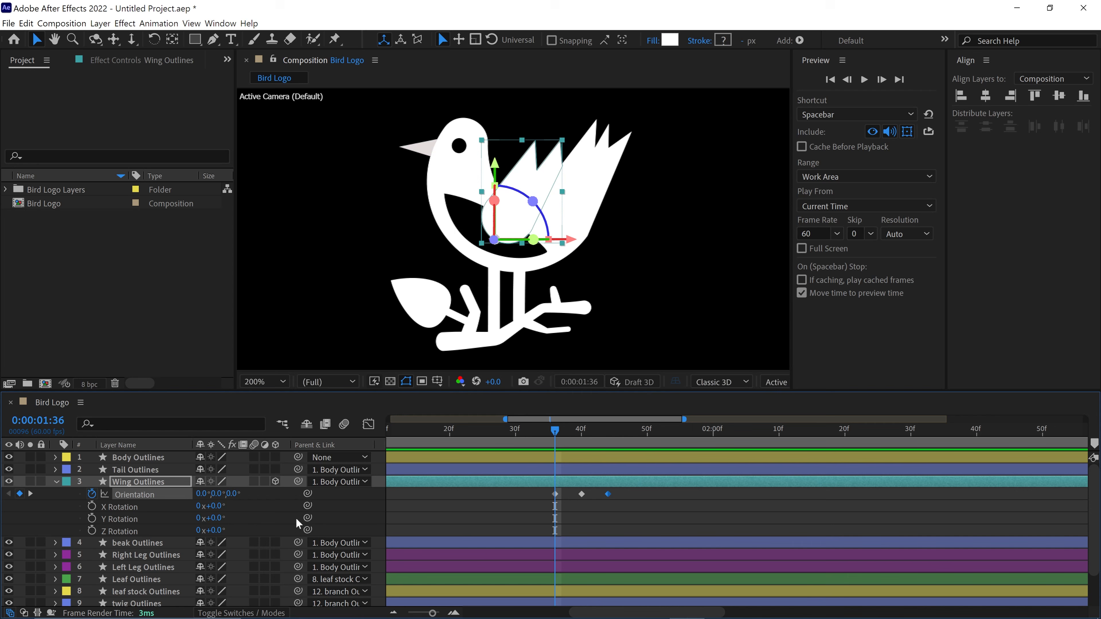
{"action": "left_click", "coordinate": [91, 497], "text": "alt"}
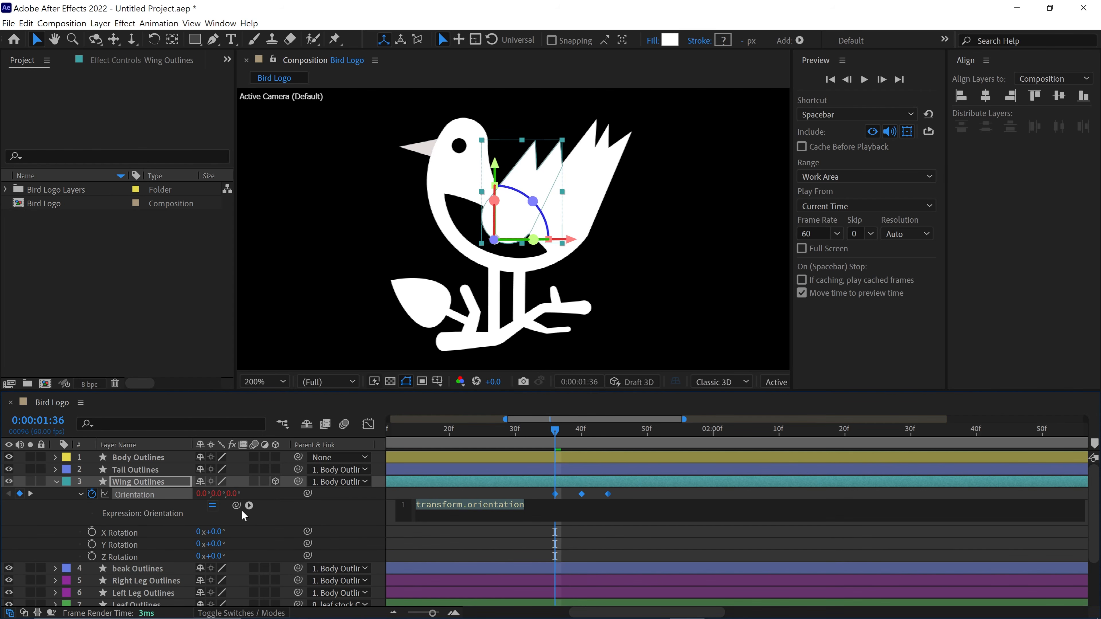
{"action": "left_click", "coordinate": [249, 506]}
{"action": "mouse_move", "coordinate": [303, 430]}
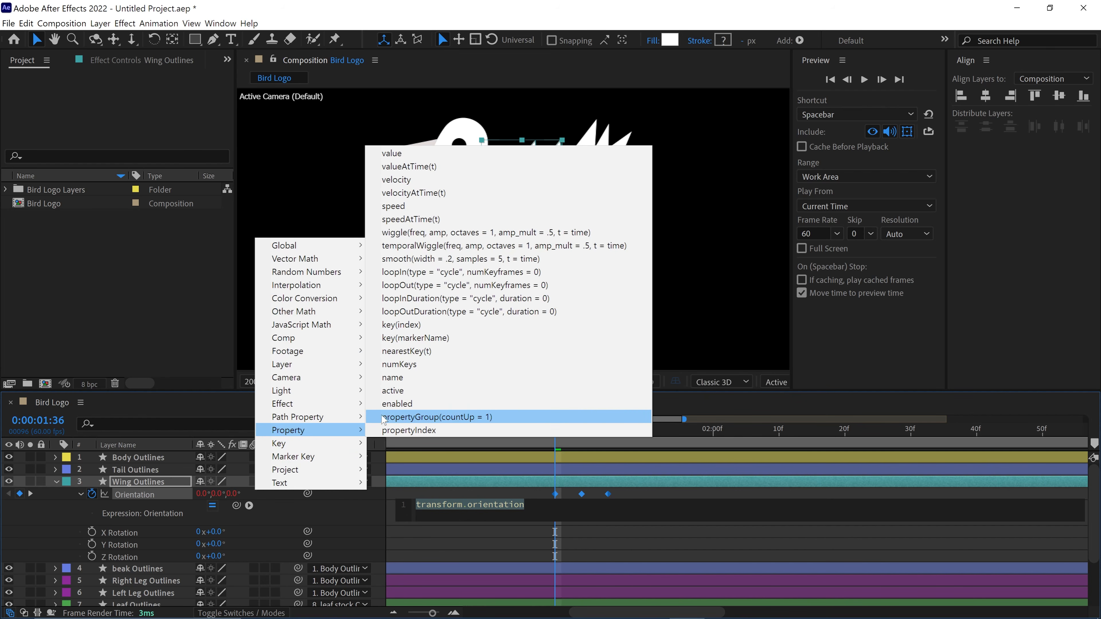
{"action": "left_click", "coordinate": [447, 311]}
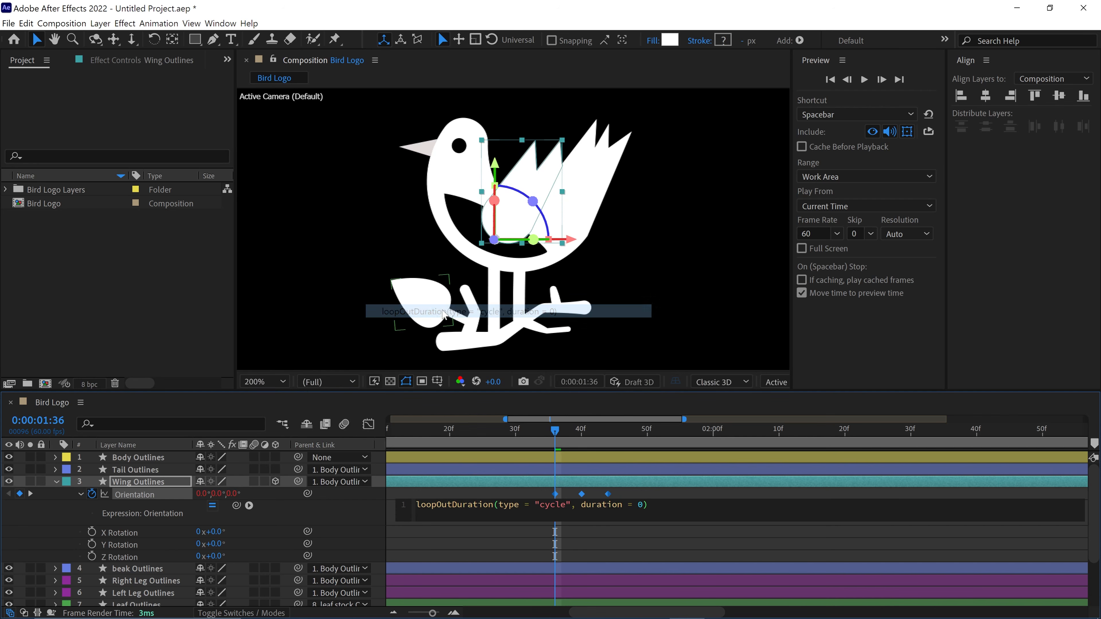
{"action": "left_click", "coordinate": [552, 483]}
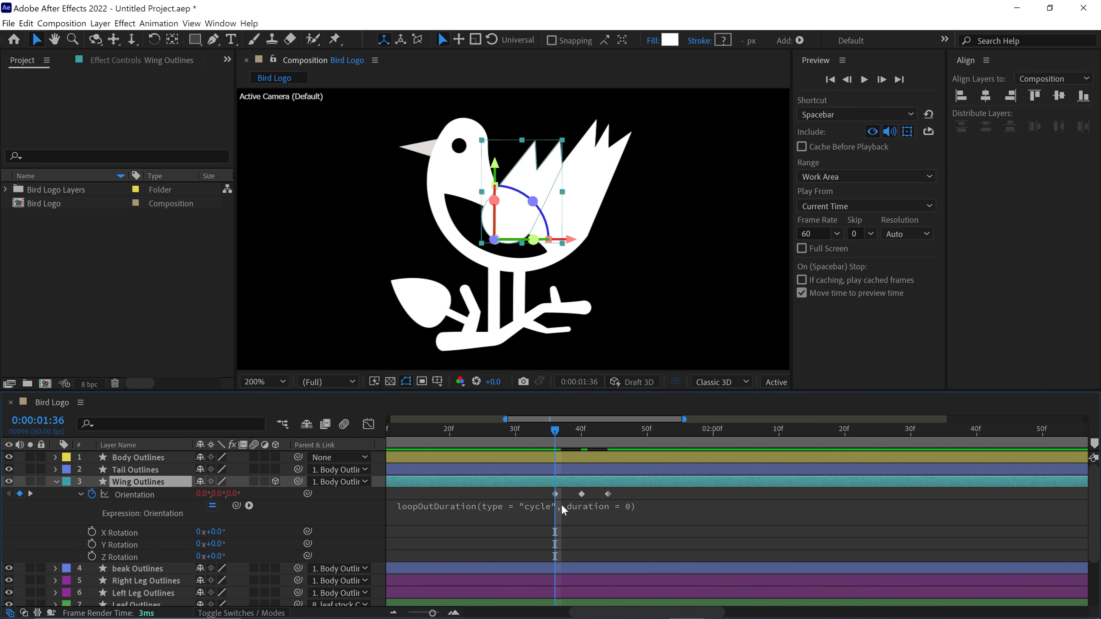
- Move the wing's three Orientation keyframes to the start of the composition and set the current time to 0:00
{"action": "key", "text": "minus"}
{"action": "key", "text": "minus"}
{"action": "key", "text": "space"}
{"action": "key", "text": "space"}
{"action": "left_click_drag", "start_coordinate": [574, 500], "coordinate": [391, 497]}
{"action": "left_click", "coordinate": [394, 432]}
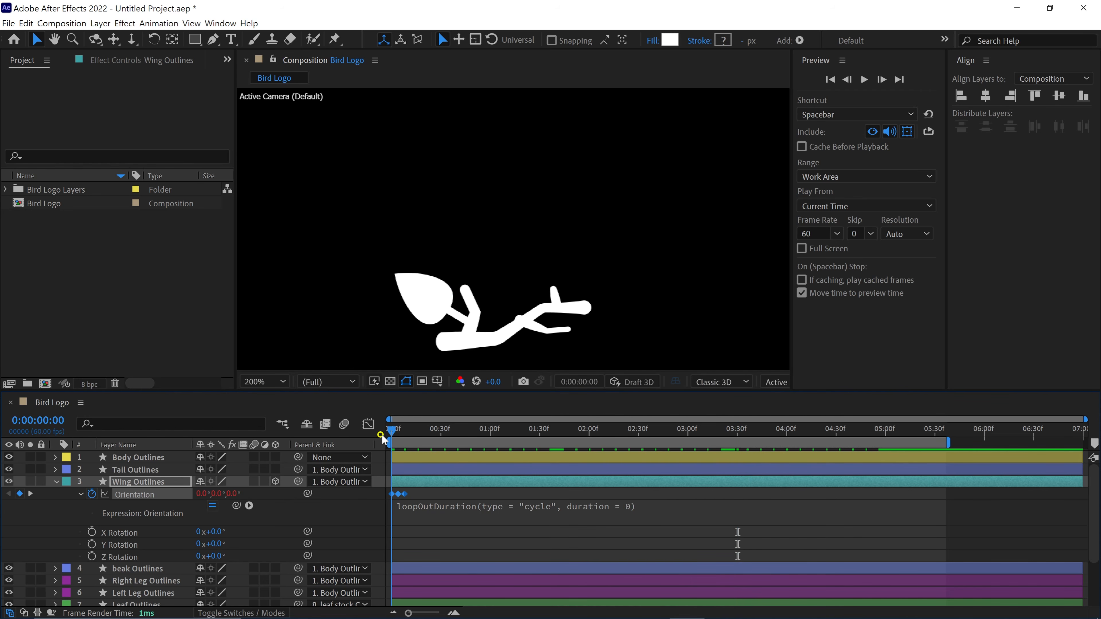
- Preview the looping wing flap with the whole composition fitted in the viewer
{"action": "key", "text": "space"}
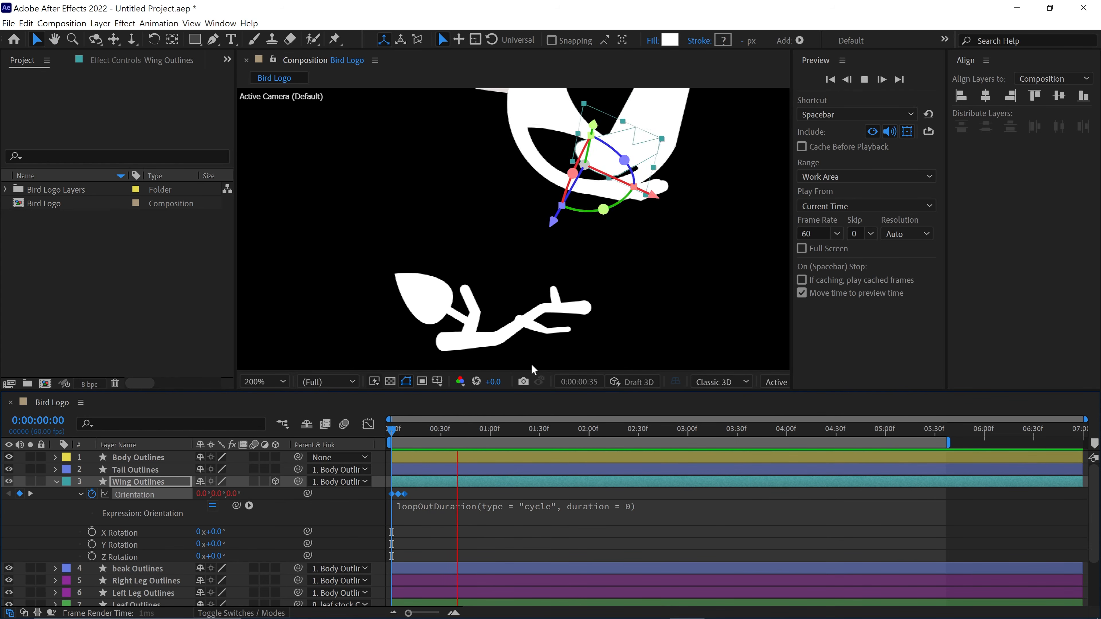
{"action": "left_click", "coordinate": [250, 378]}
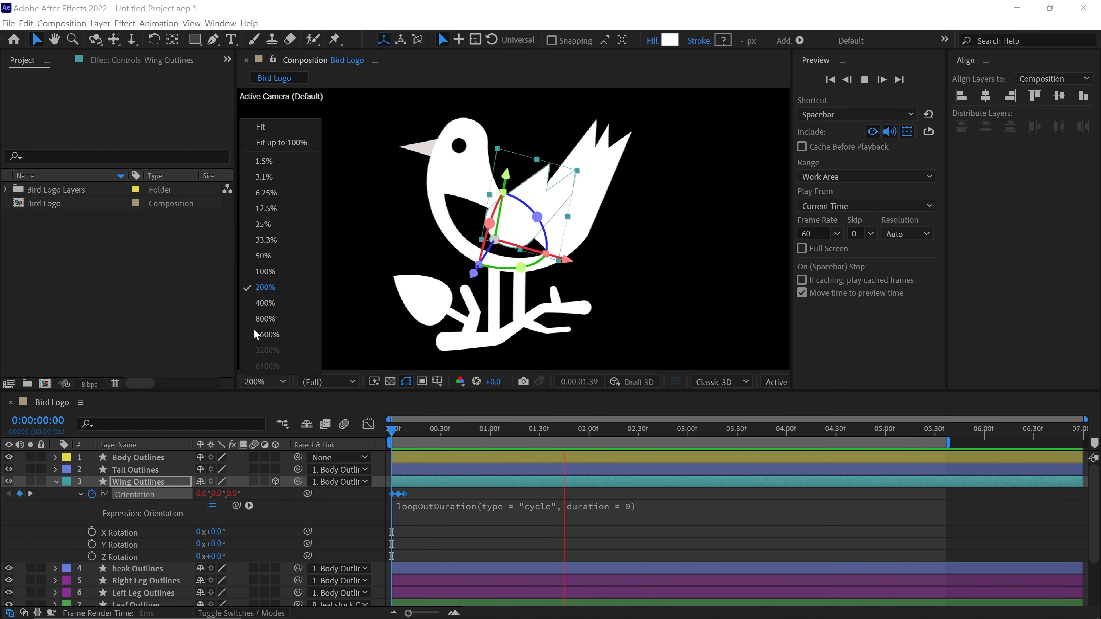
{"action": "left_click", "coordinate": [265, 130]}
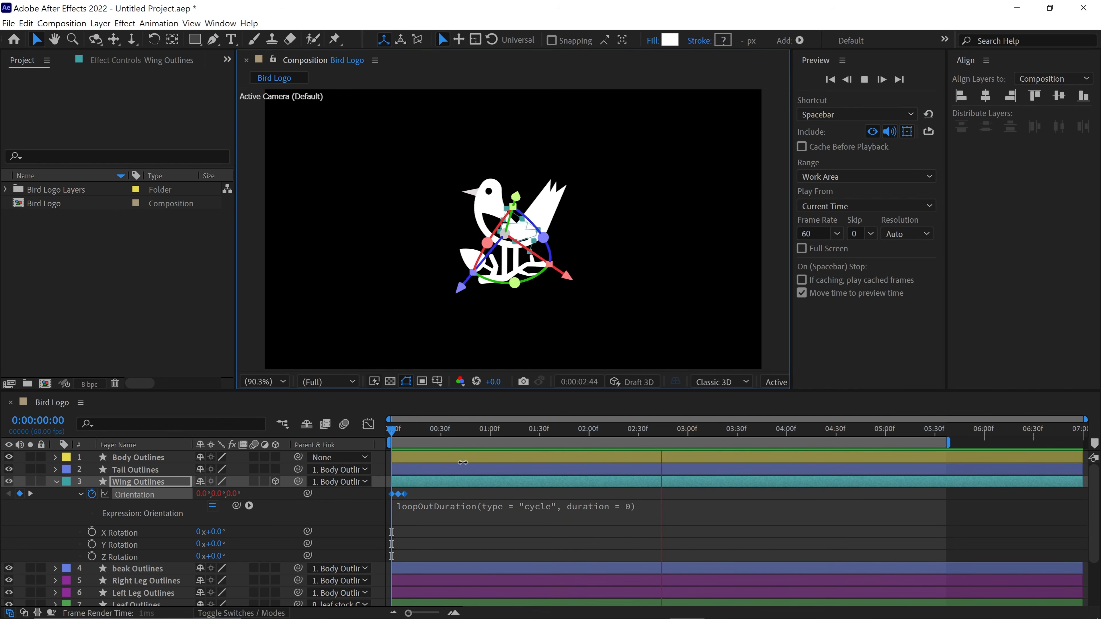
{"action": "left_click", "coordinate": [448, 497]}
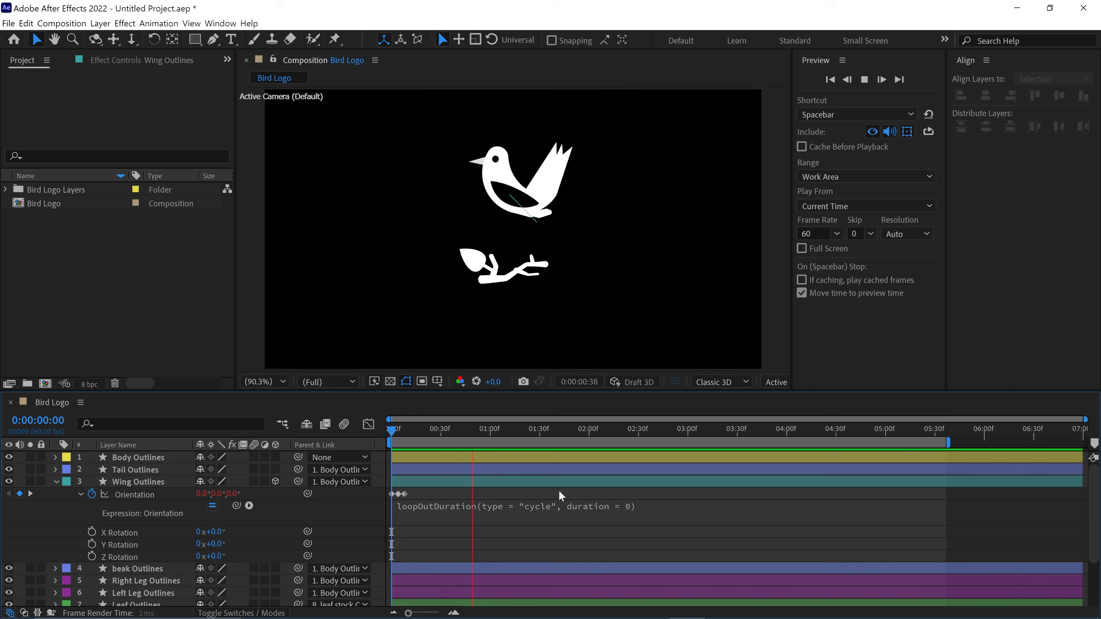
{"action": "key", "text": "space"}
- Enable motion blur for the Wing Outlines layer and the composition, and preview the flap from near the start
{"action": "left_click", "coordinate": [254, 482]}
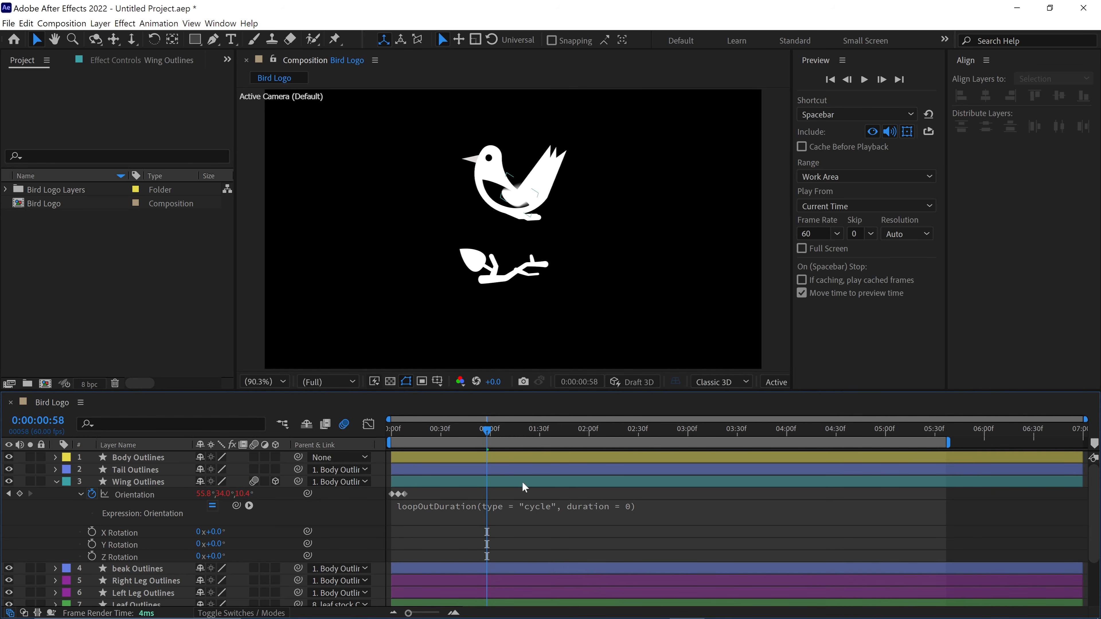
{"action": "left_click_drag", "start_coordinate": [472, 432], "coordinate": [406, 432]}
{"action": "key", "text": "space"}
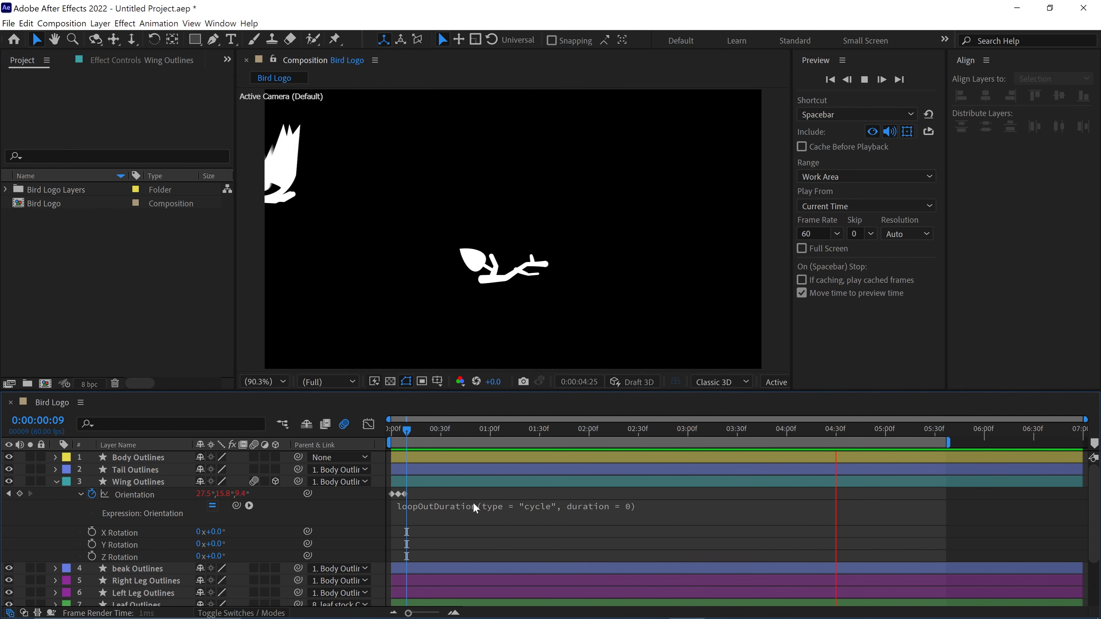
{"action": "key", "text": "space"}
- Play the animation from the beginning, stop around 2:15 and collapse the revealed Wing Outlines properties
{"action": "left_click_drag", "start_coordinate": [410, 495], "coordinate": [393, 499]}
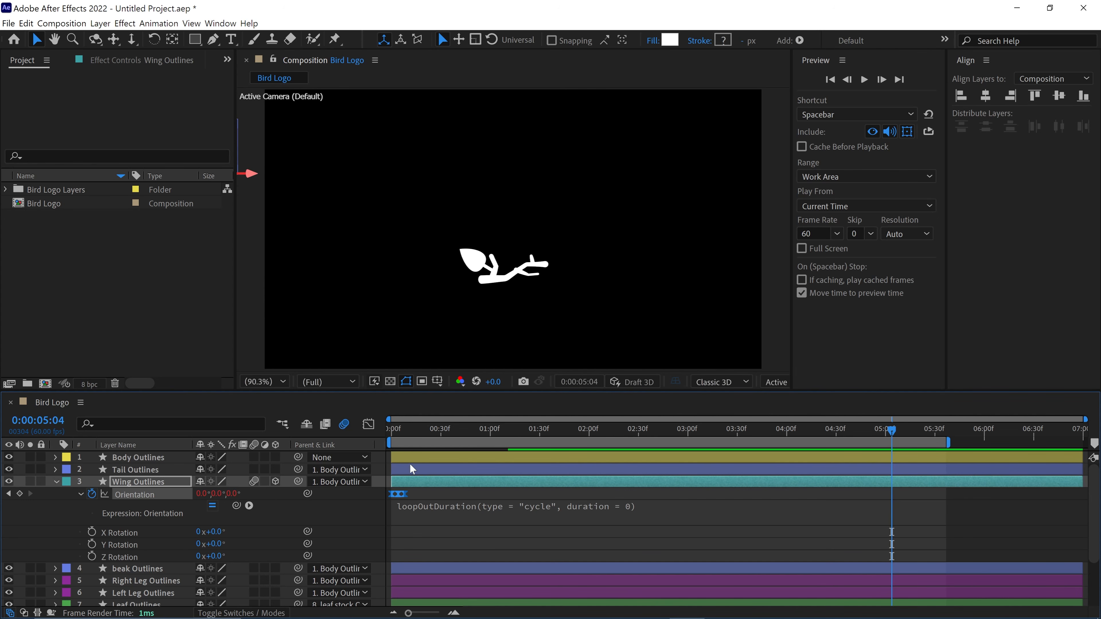
{"action": "key", "text": "Home"}
{"action": "key", "text": "space"}
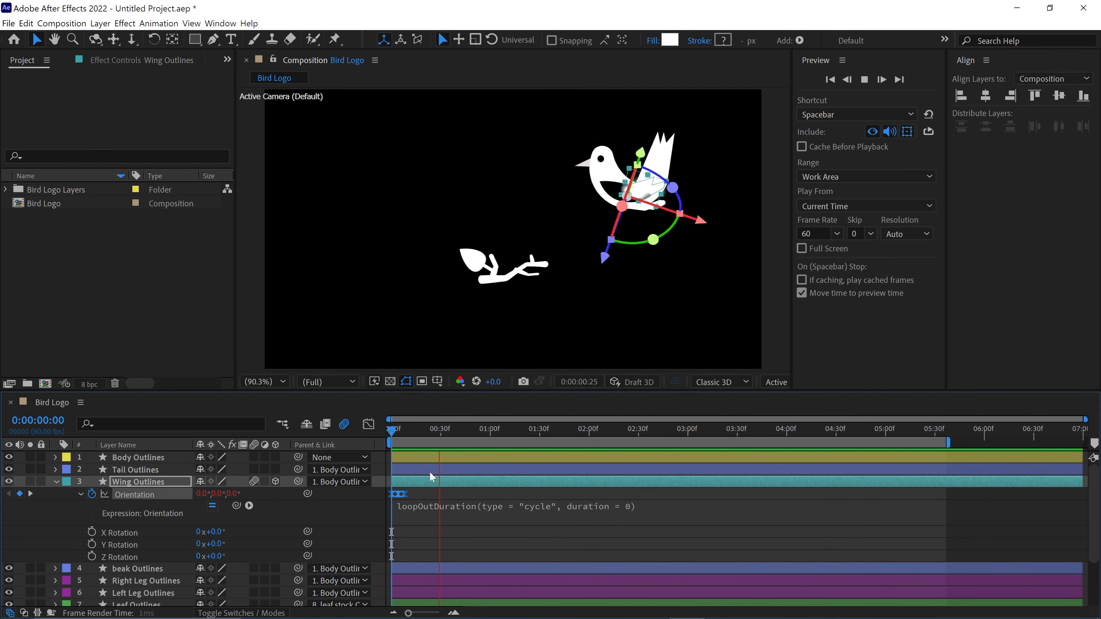
{"action": "left_click", "coordinate": [432, 499]}
{"action": "left_click", "coordinate": [614, 431]}
{"action": "key", "text": "u"}
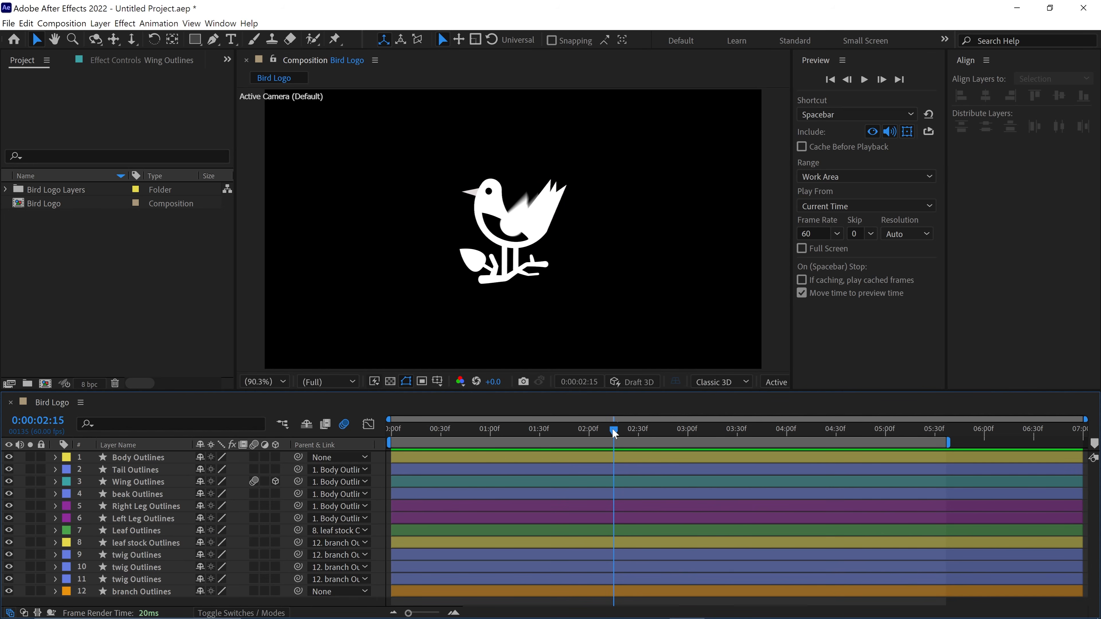
- Unparent Wing Outlines and pre-compose it as "wing", moving all attributes into the new composition
{"action": "left_click", "coordinate": [138, 483]}
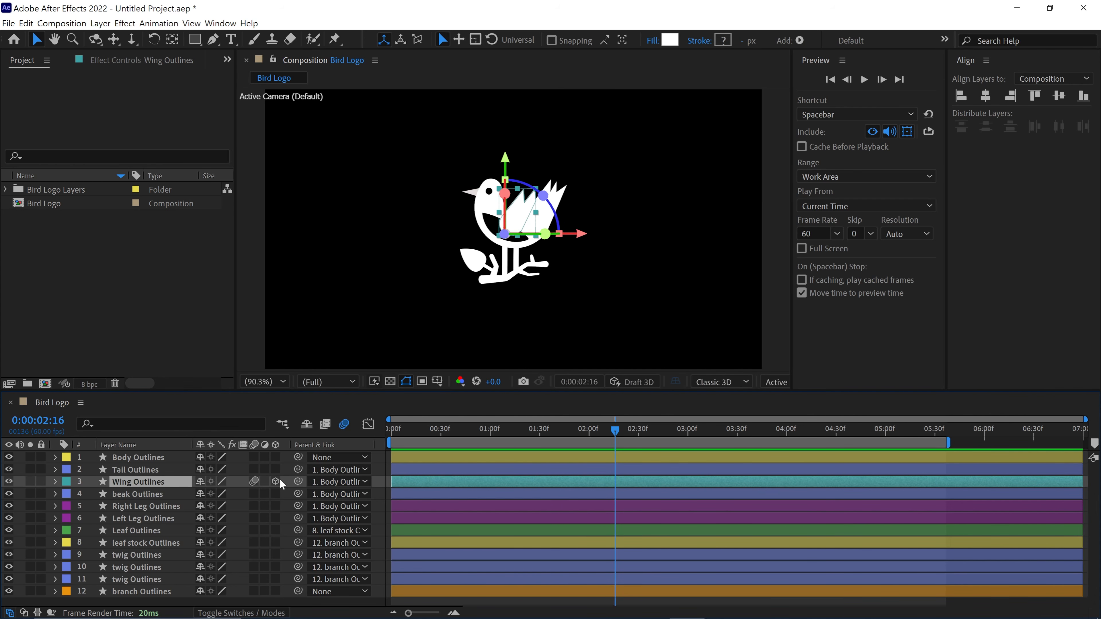
{"action": "left_click", "coordinate": [321, 483]}
{"action": "left_click", "coordinate": [345, 314]}
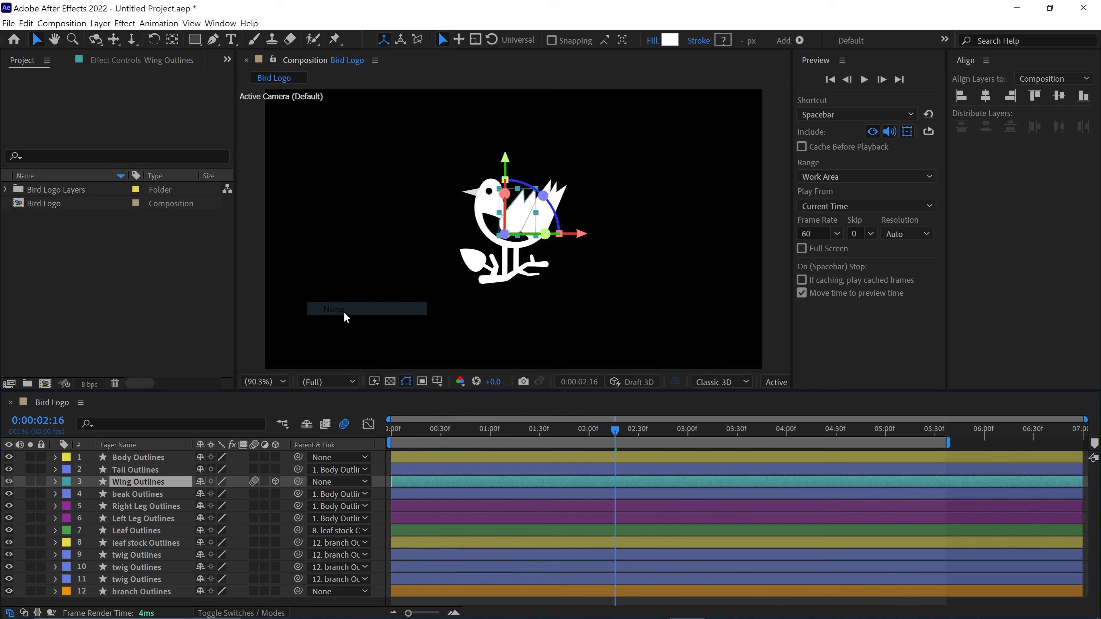
{"action": "right_click", "coordinate": [148, 489]}
{"action": "left_click", "coordinate": [187, 421]}
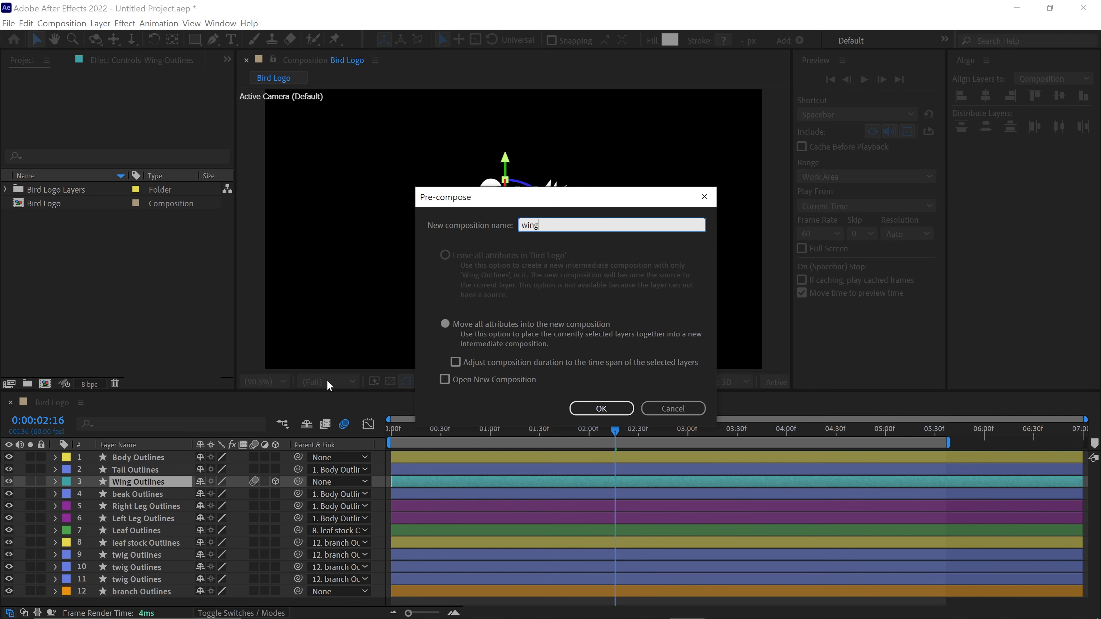
{"action": "left_click", "coordinate": [441, 330]}
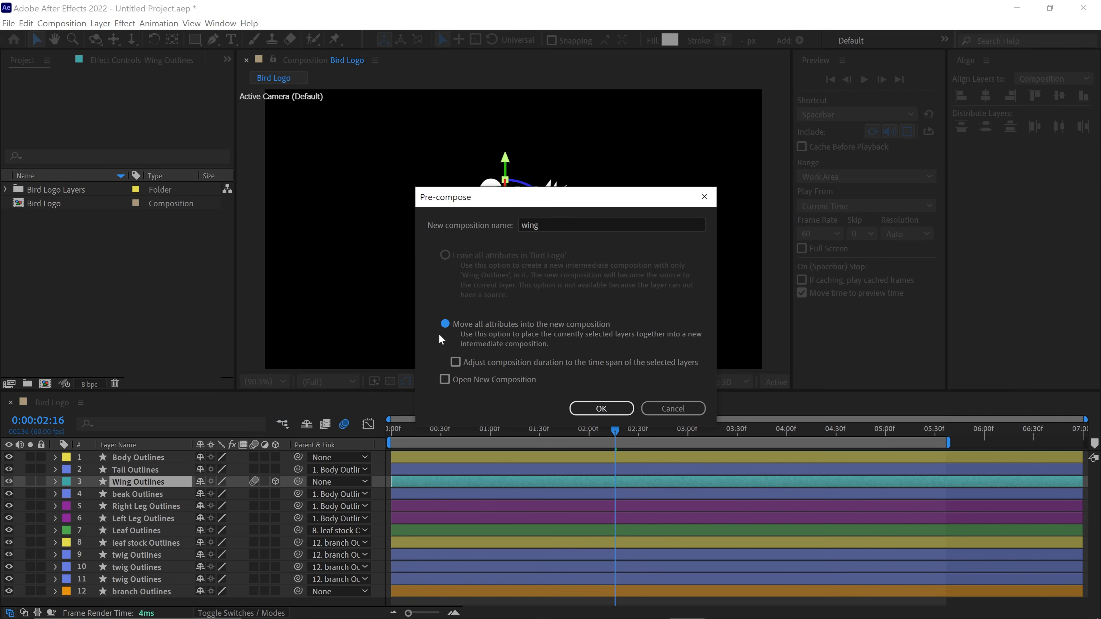
{"action": "left_click", "coordinate": [590, 409]}
- Parent the wing precomp to Body Outlines and preview the animation from the start
{"action": "left_click_drag", "start_coordinate": [636, 432], "coordinate": [616, 438]}
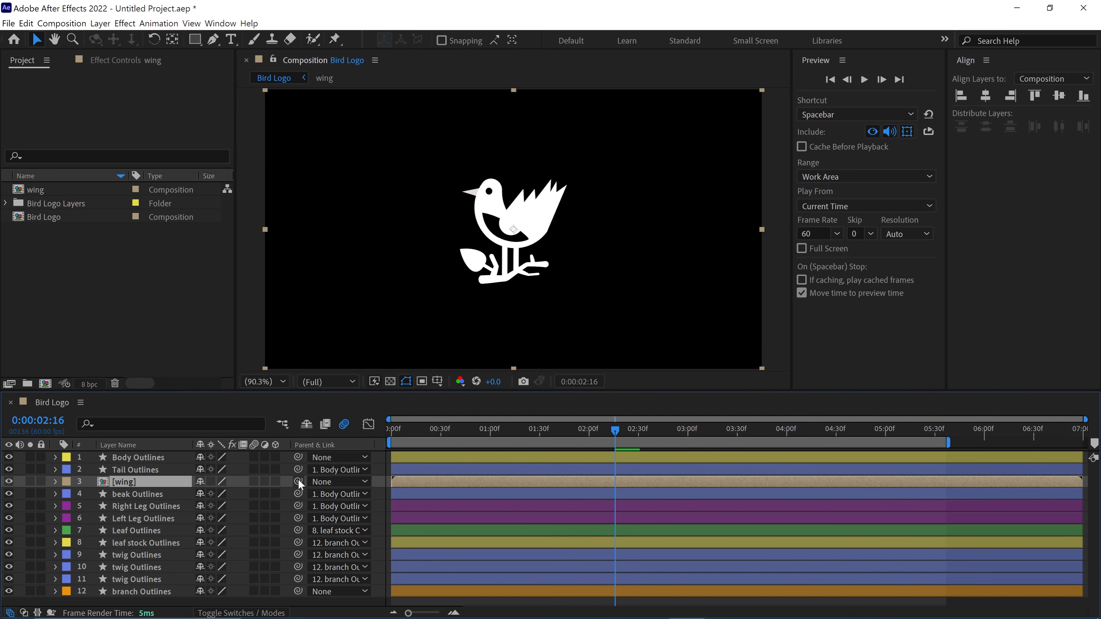
{"action": "left_click_drag", "start_coordinate": [298, 479], "coordinate": [141, 460]}
{"action": "left_click_drag", "start_coordinate": [614, 434], "coordinate": [339, 463]}
{"action": "key", "text": "space"}
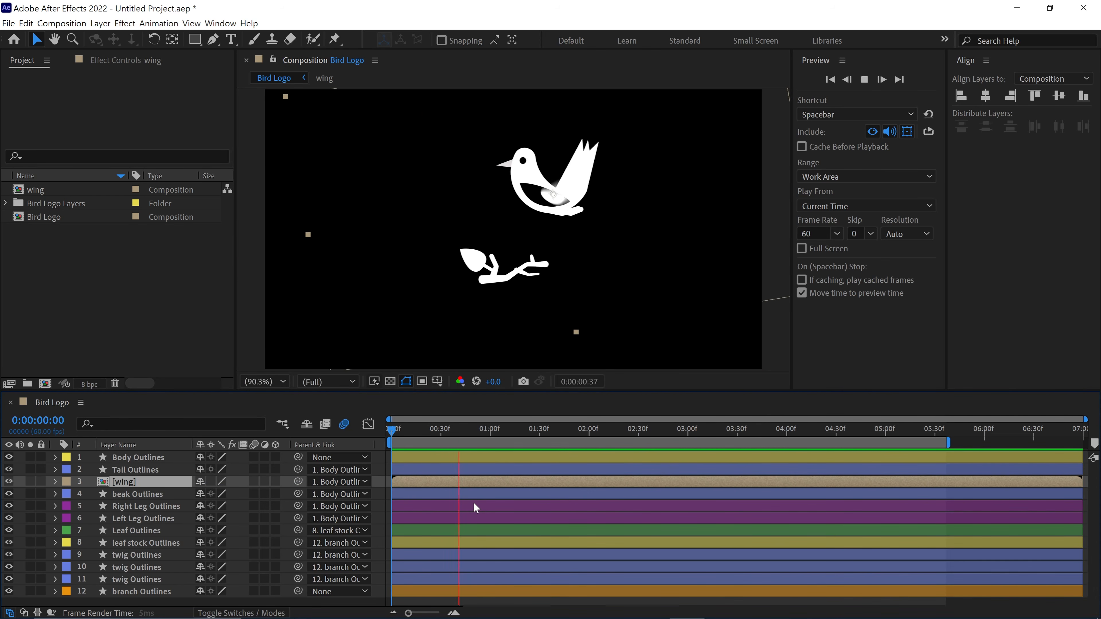
{"action": "key", "text": "space"}
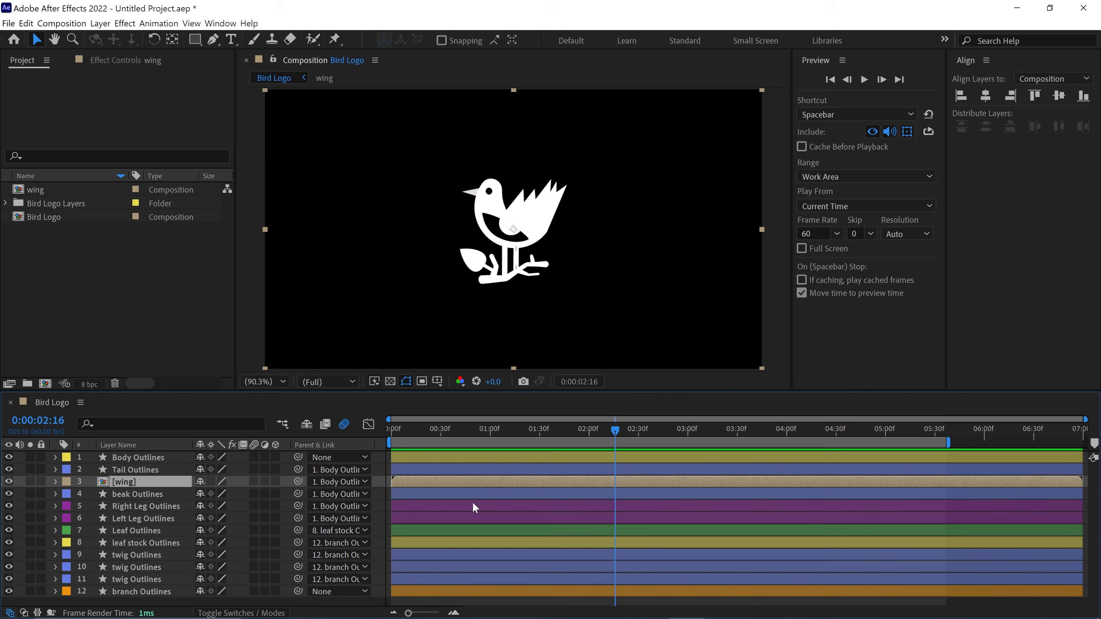
- Try collapsing transformations on the wing precomp with a preview, and switch the option back off
{"action": "left_click", "coordinate": [211, 482]}
{"action": "key", "text": "space"}
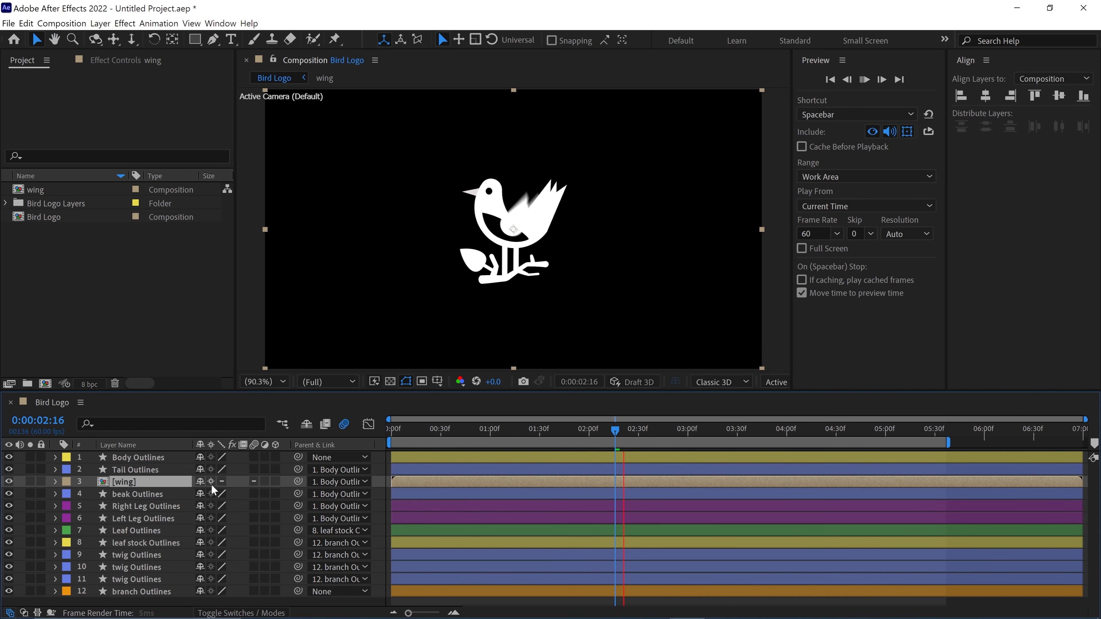
{"action": "left_click", "coordinate": [211, 482]}
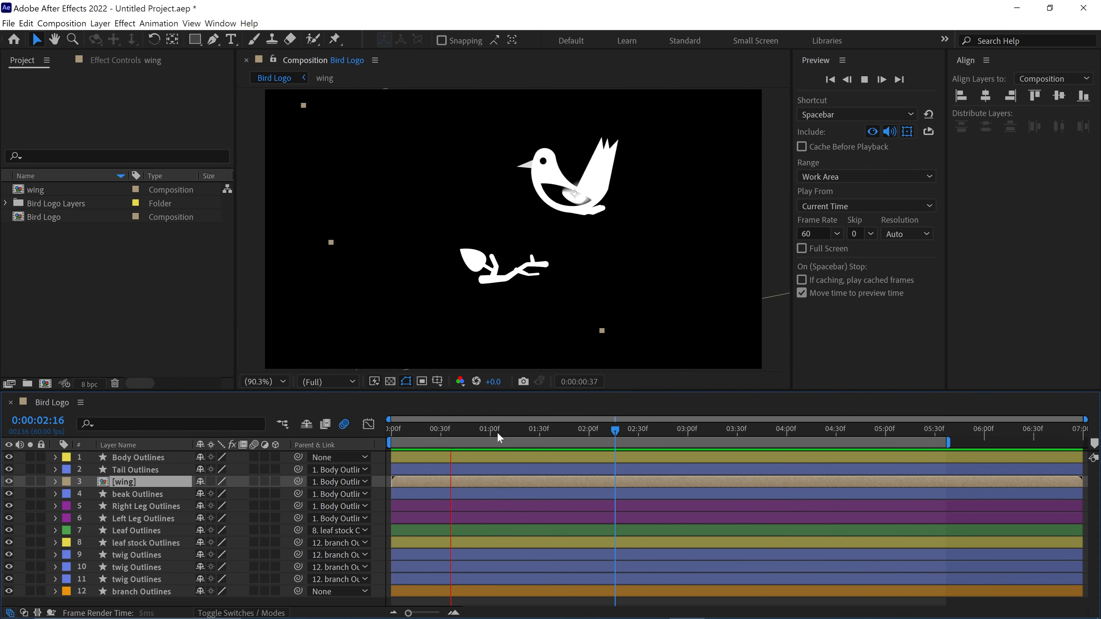
- Scrub past the landing to 1:52 and enable time remapping on the wing precomp
{"action": "left_click", "coordinate": [512, 429]}
{"action": "left_click_drag", "start_coordinate": [518, 431], "coordinate": [565, 436]}
{"action": "left_click_drag", "start_coordinate": [571, 434], "coordinate": [576, 435]}
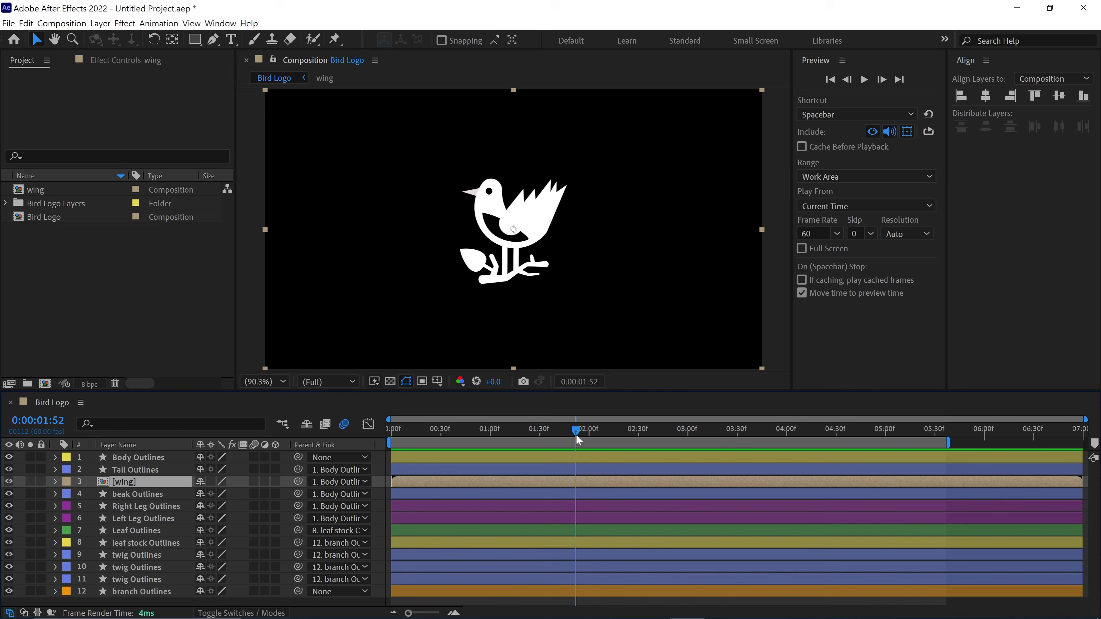
{"action": "right_click", "coordinate": [419, 480]}
{"action": "mouse_move", "coordinate": [457, 216]}
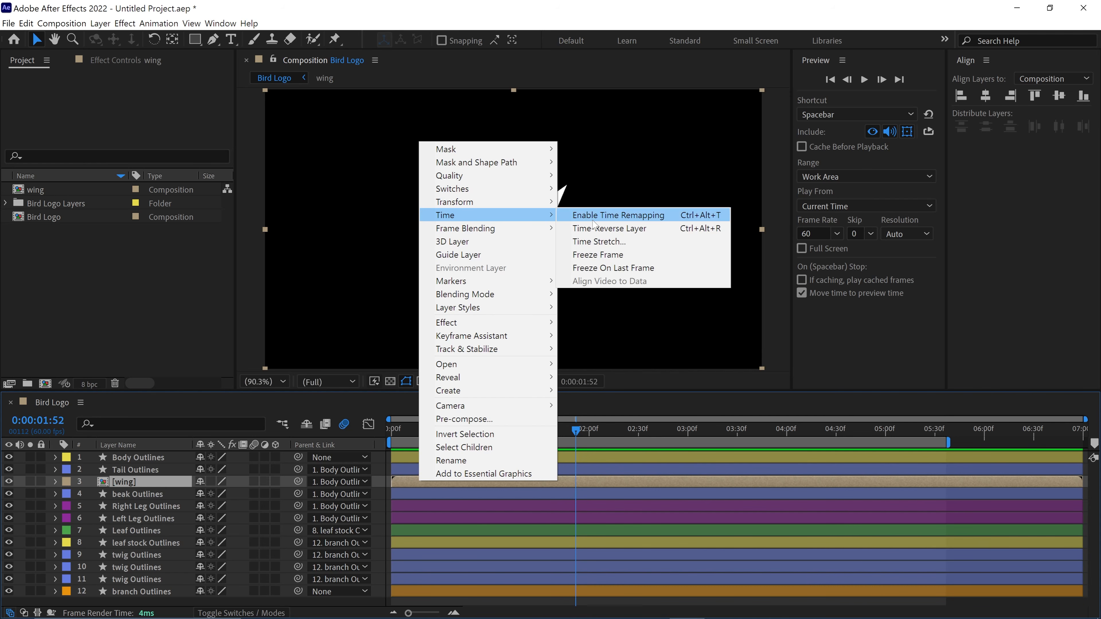
{"action": "left_click", "coordinate": [639, 216]}
- Add Time Remap keyframes to the wing precomp at 1:19 and 1:36
{"action": "left_click", "coordinate": [522, 431]}
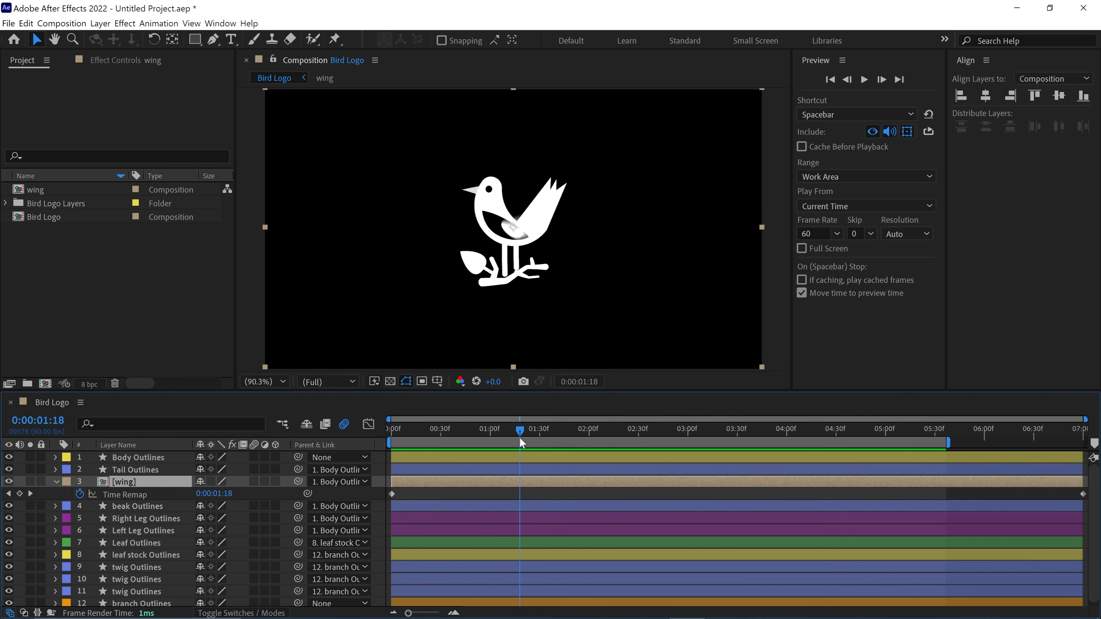
{"action": "left_click", "coordinate": [19, 494]}
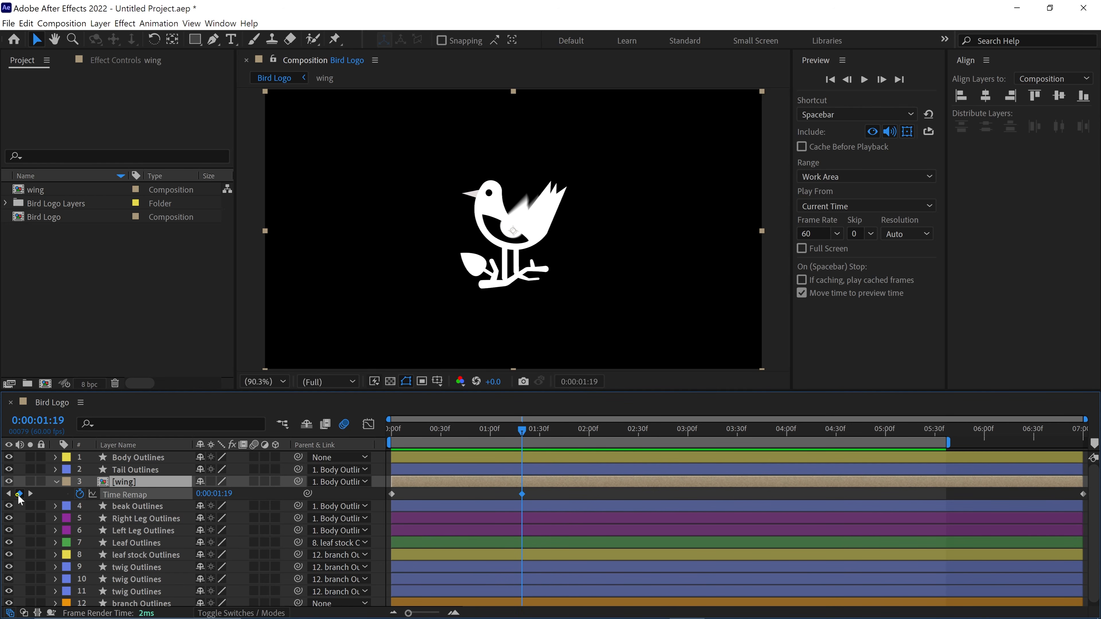
{"action": "left_click_drag", "start_coordinate": [525, 433], "coordinate": [550, 430]}
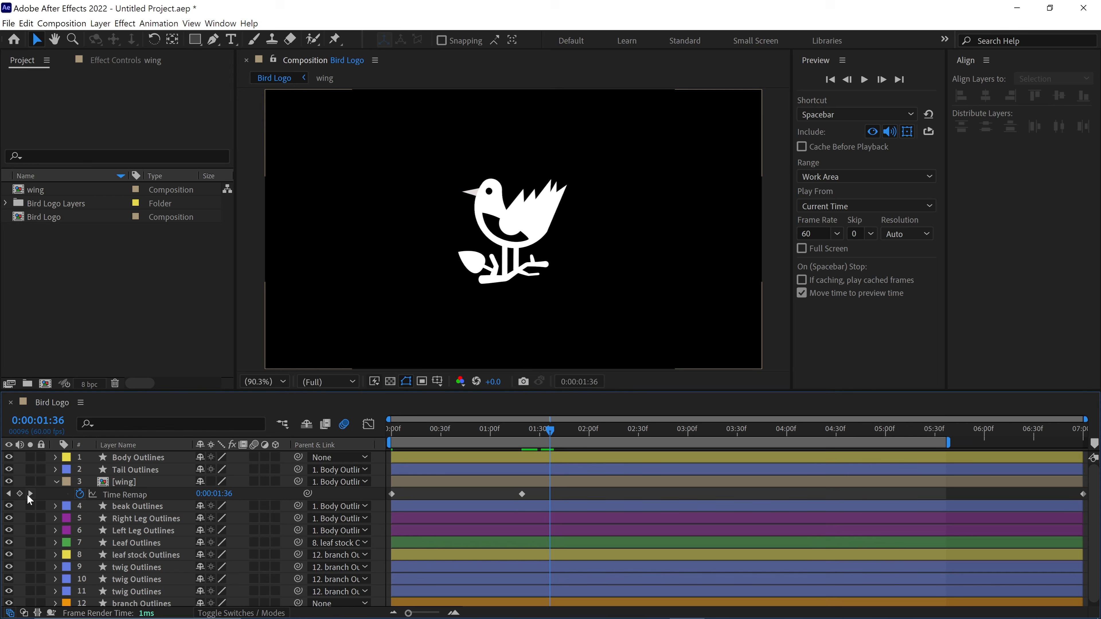
{"action": "left_click", "coordinate": [20, 495]}
- Delete the wing's final Time Remap keyframe and move the one at 1:36 to about 1:55
{"action": "left_click_drag", "start_coordinate": [1091, 501], "coordinate": [1091, 502]}
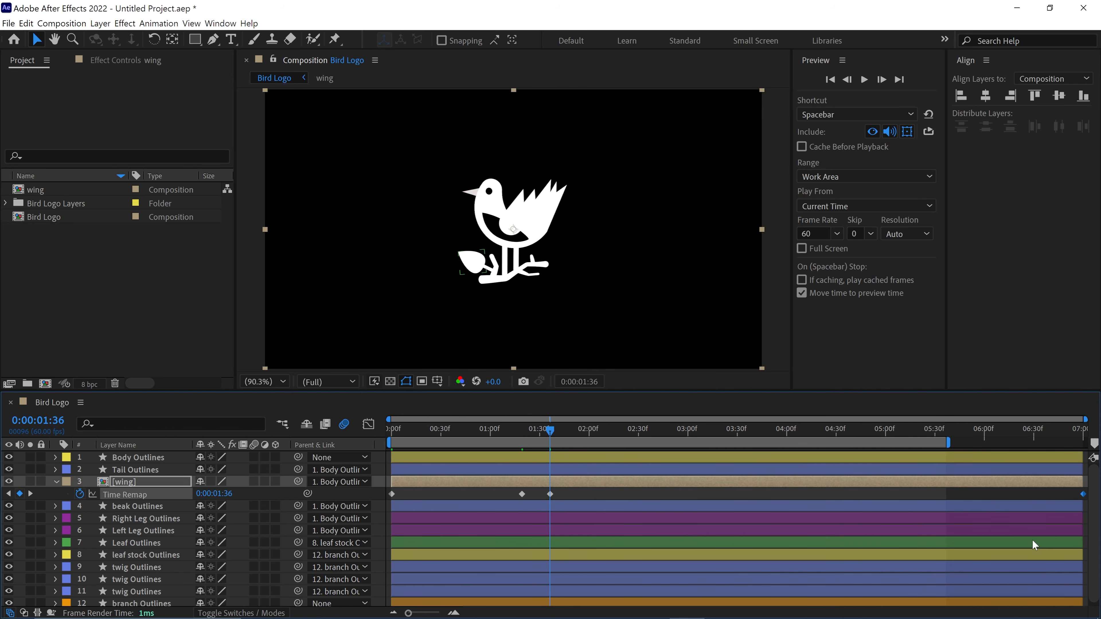
{"action": "key", "text": "Delete"}
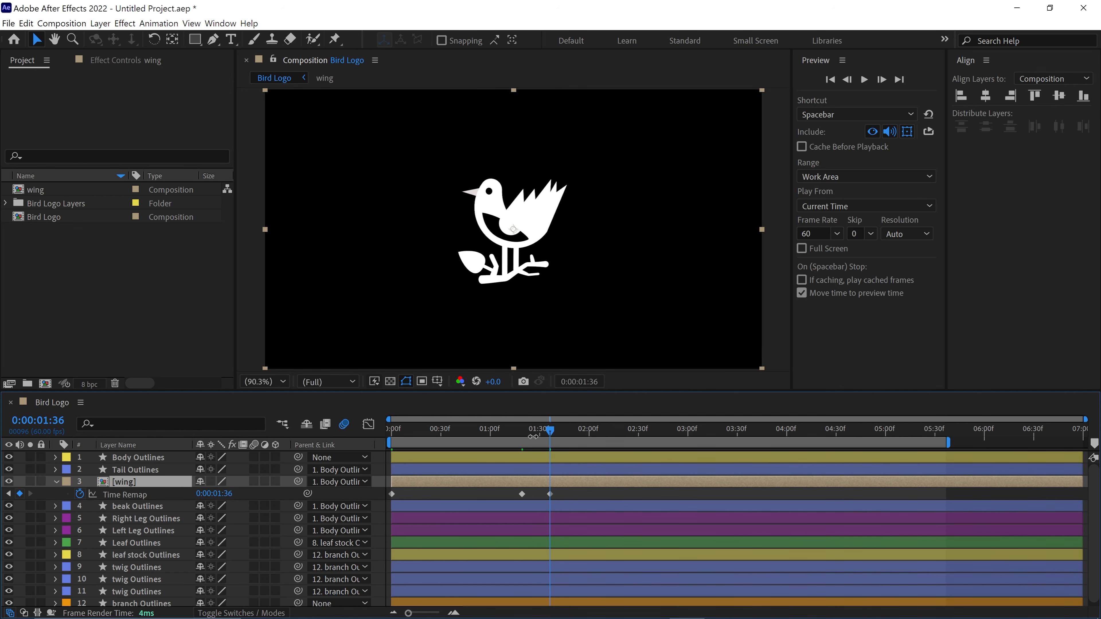
{"action": "left_click_drag", "start_coordinate": [549, 494], "coordinate": [582, 494]}
- Preview the bird's landing from the start to check how the wing flap slows down
{"action": "key", "text": "Home"}
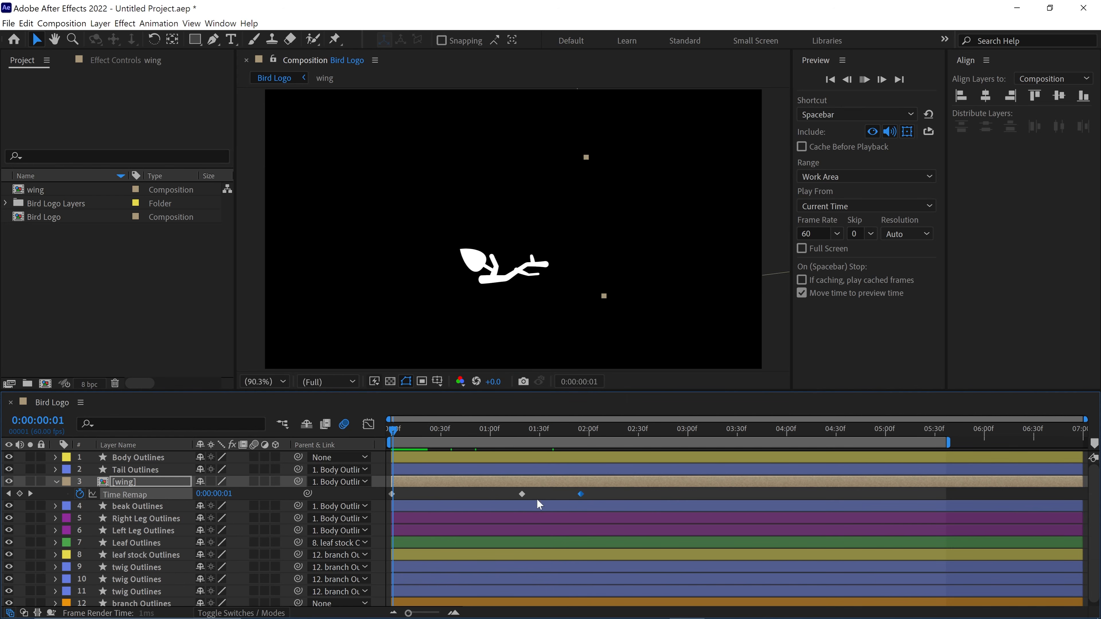
{"action": "key", "text": "space"}
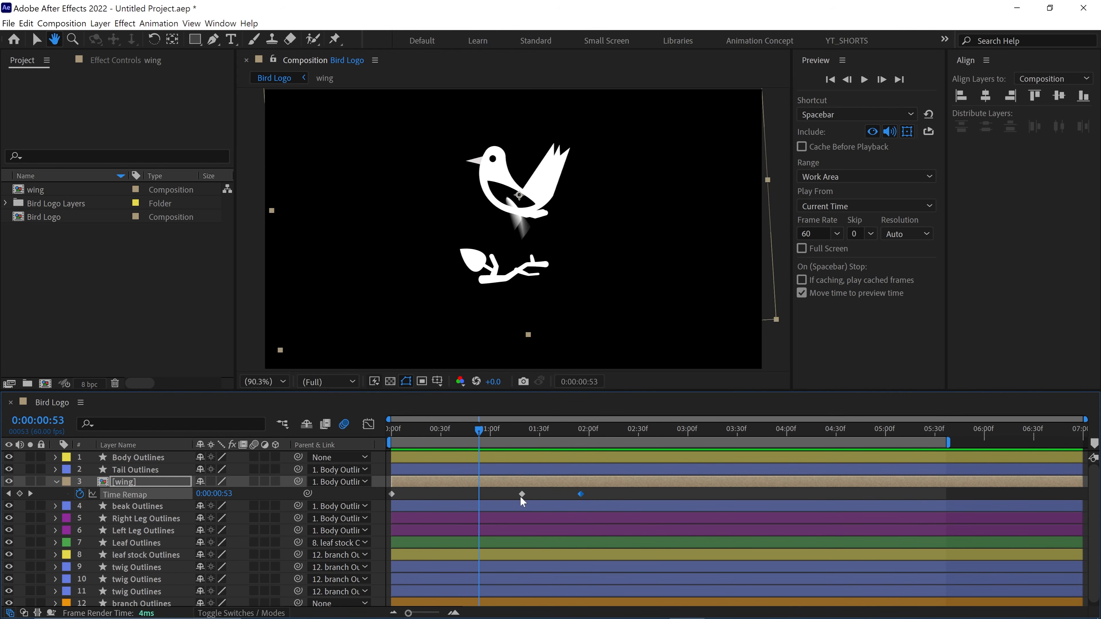
{"action": "key", "text": "space"}
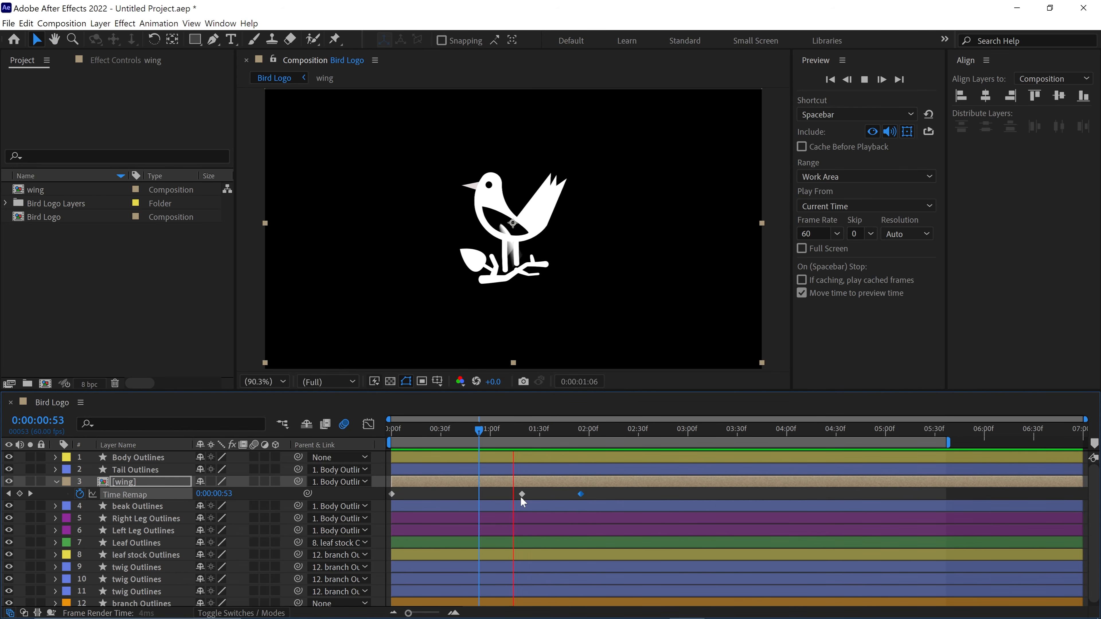
{"action": "key", "text": "space"}
- Apply Easy Ease to the wing's middle Time Remap keyframe and preview the animation from the start
{"action": "left_click", "coordinate": [521, 495]}
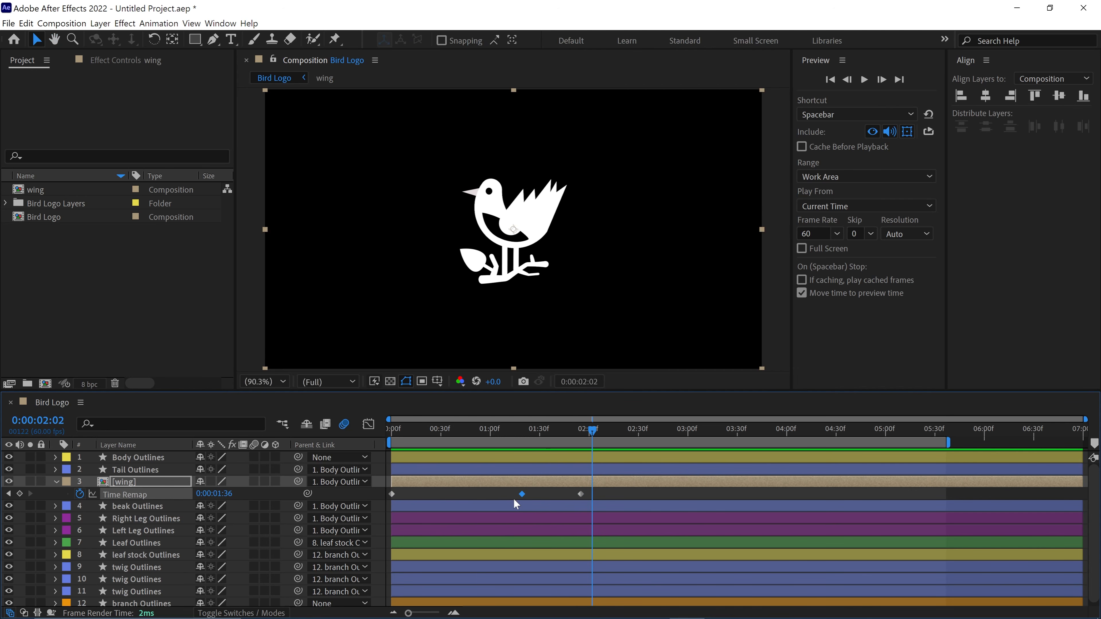
{"action": "key", "text": "F9"}
{"action": "key", "text": "Home"}
{"action": "key", "text": "space"}
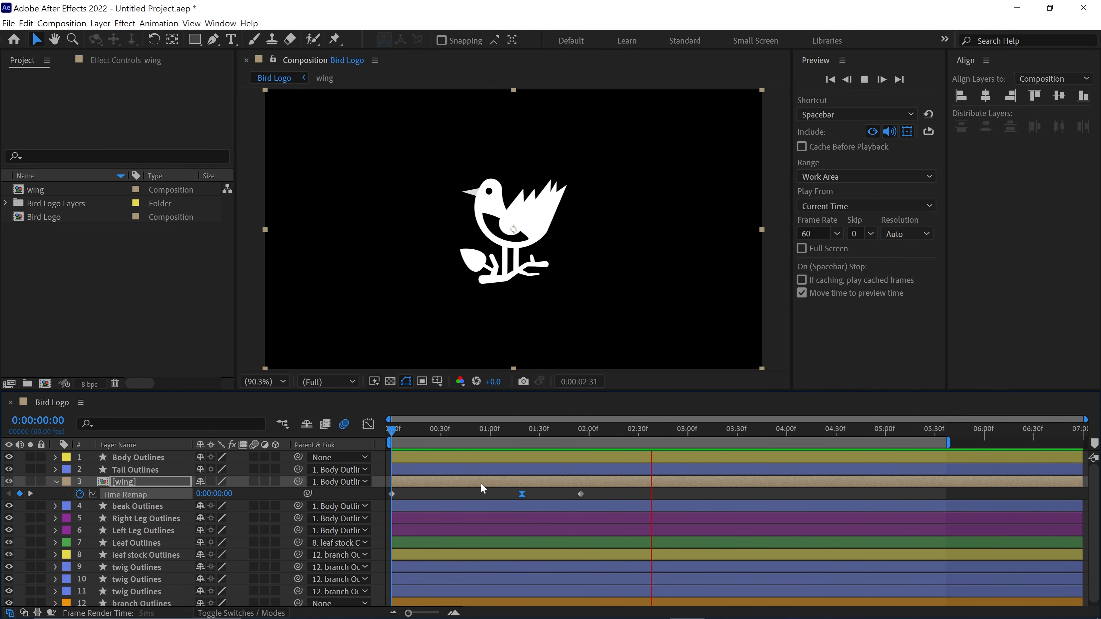
{"action": "key", "text": "space"}
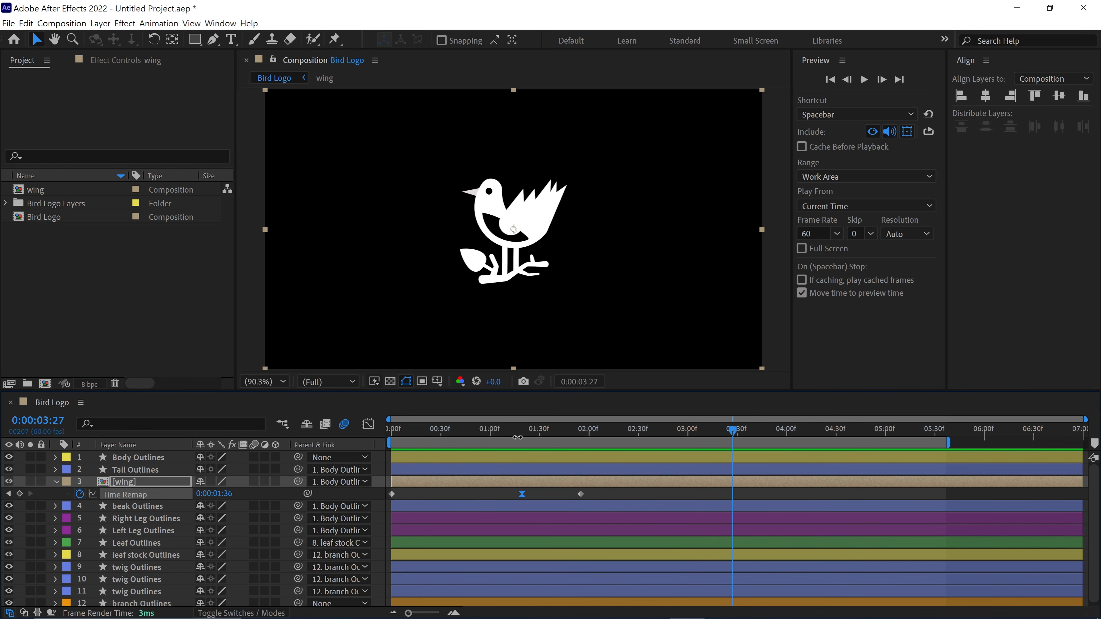
- End the work area at about 2:09, preview the landing, and ease into the Time Remap keyframe near 1:55
{"action": "left_click", "coordinate": [604, 432]}
{"action": "key", "text": "n"}
{"action": "key", "text": "space"}
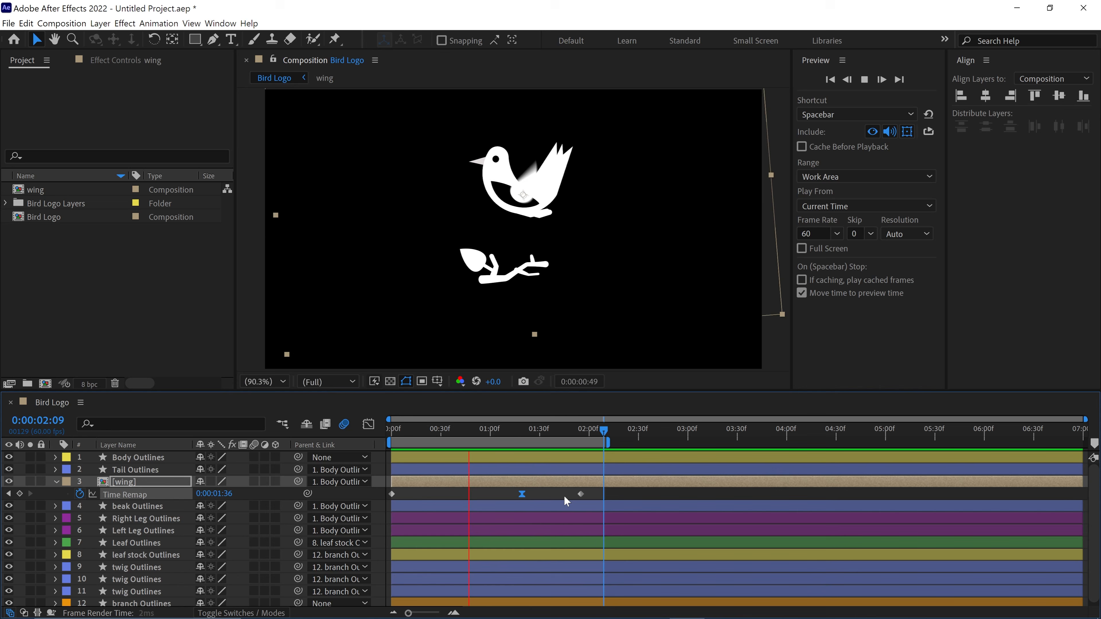
{"action": "key", "text": "space"}
- Reveal the Body Outlines keyframes and add a wing Time Remap keyframe at 3:38, where the takeoff starts
{"action": "left_click_drag", "start_coordinate": [608, 432], "coordinate": [744, 452]}
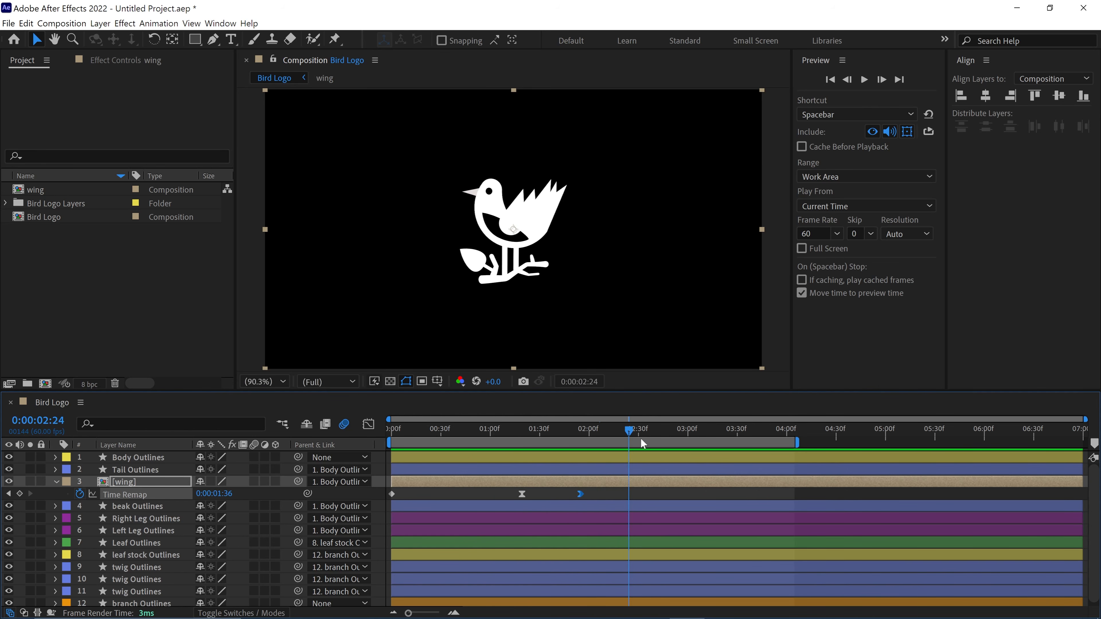
{"action": "left_click", "coordinate": [636, 458]}
{"action": "key", "text": "u"}
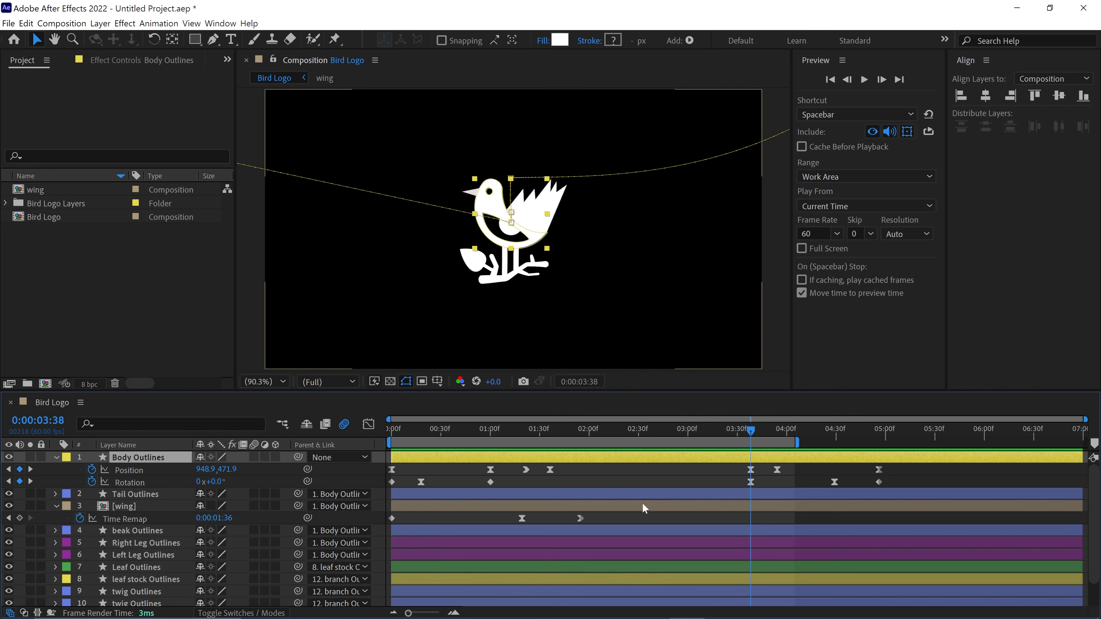
{"action": "left_click", "coordinate": [20, 518]}
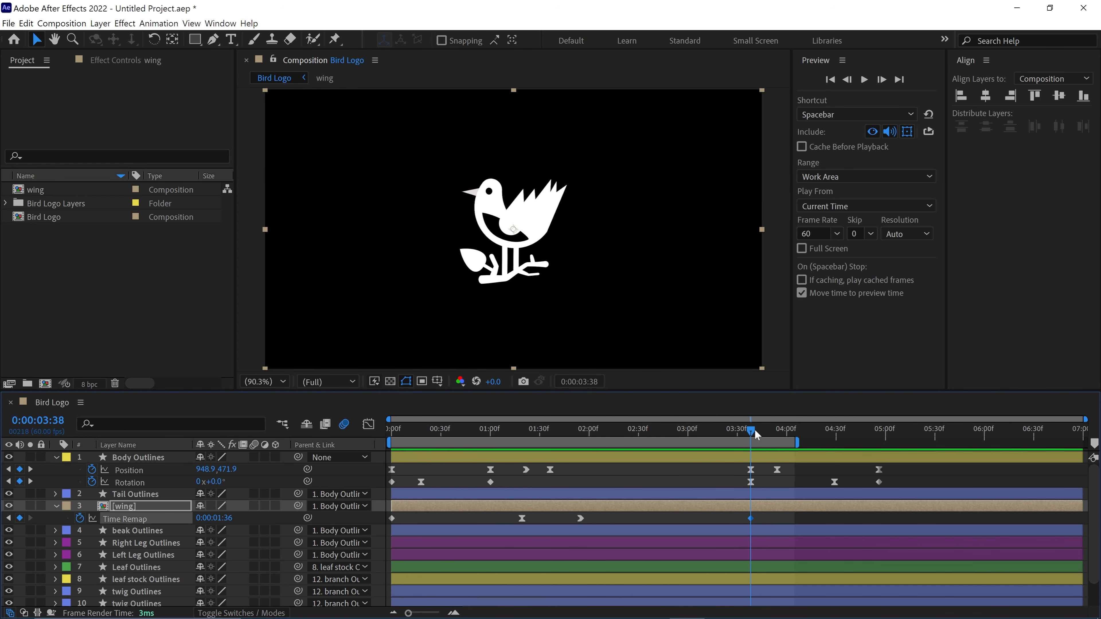
- Set the wing's Time Remap to 0:00:03:01 at 3:59 and move that keyframe to about 4:47
{"action": "left_click_drag", "start_coordinate": [755, 435], "coordinate": [790, 439]}
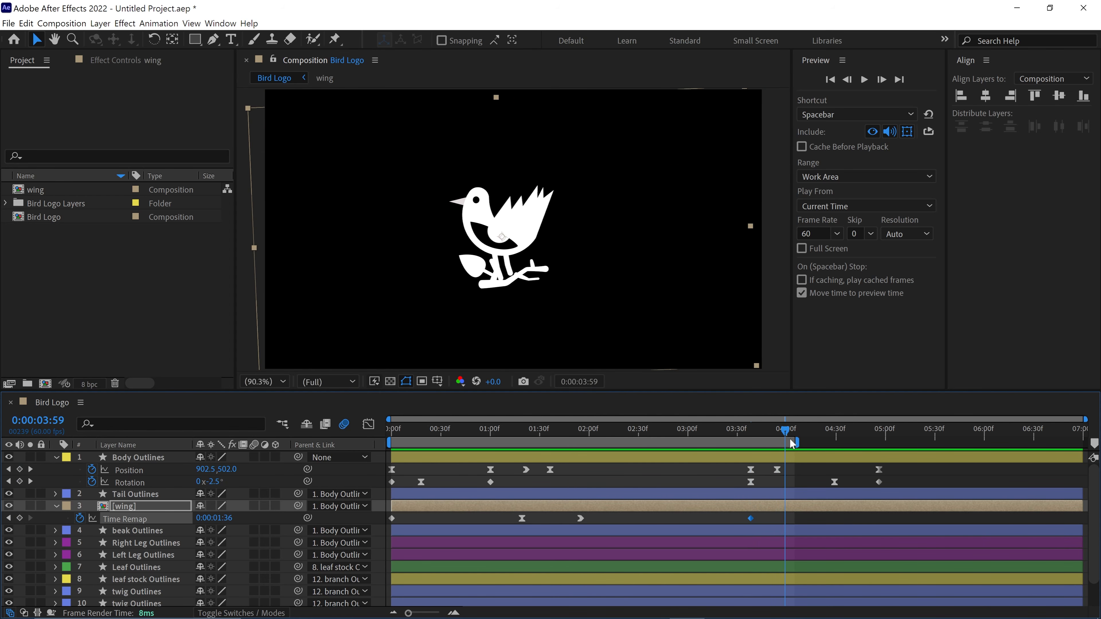
{"action": "left_click_drag", "start_coordinate": [225, 517], "coordinate": [235, 517]}
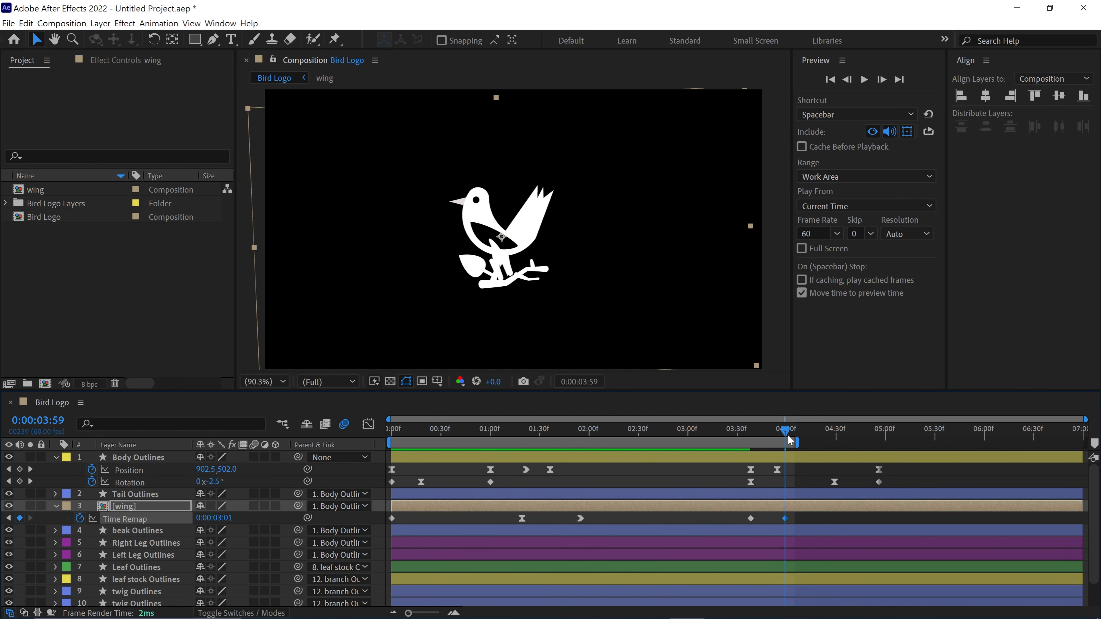
{"action": "left_click", "coordinate": [751, 436]}
{"action": "left_click_drag", "start_coordinate": [785, 519], "coordinate": [864, 522]}
- Extend the work area to about 5:44 and preview the whole animation from the start
{"action": "left_click_drag", "start_coordinate": [798, 443], "coordinate": [958, 444]}
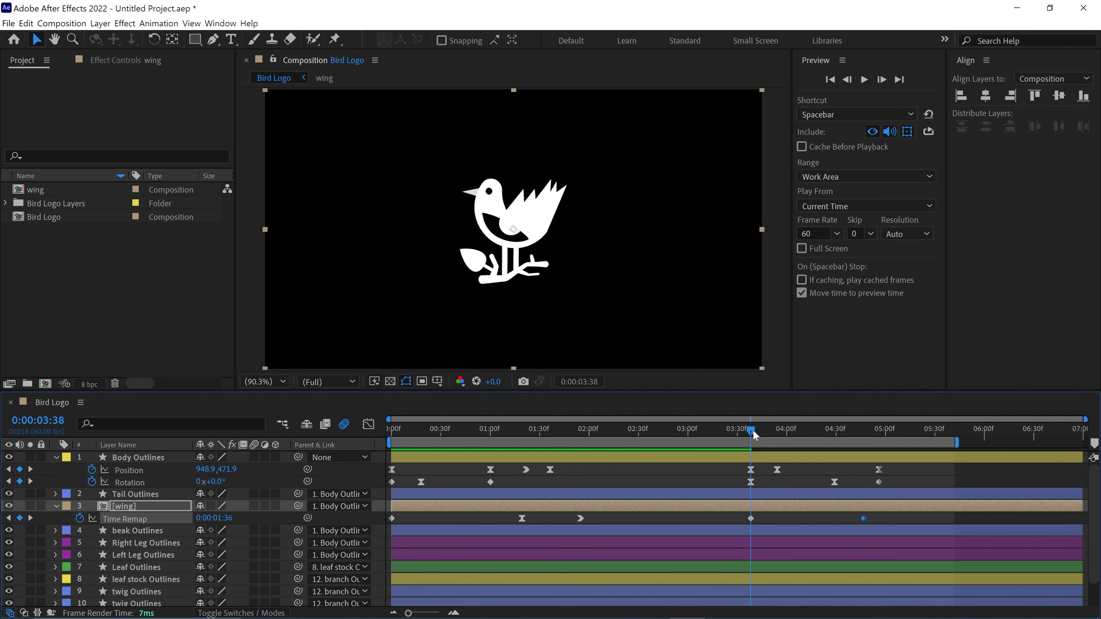
{"action": "left_click_drag", "start_coordinate": [752, 430], "coordinate": [390, 493]}
{"action": "key", "text": "space"}
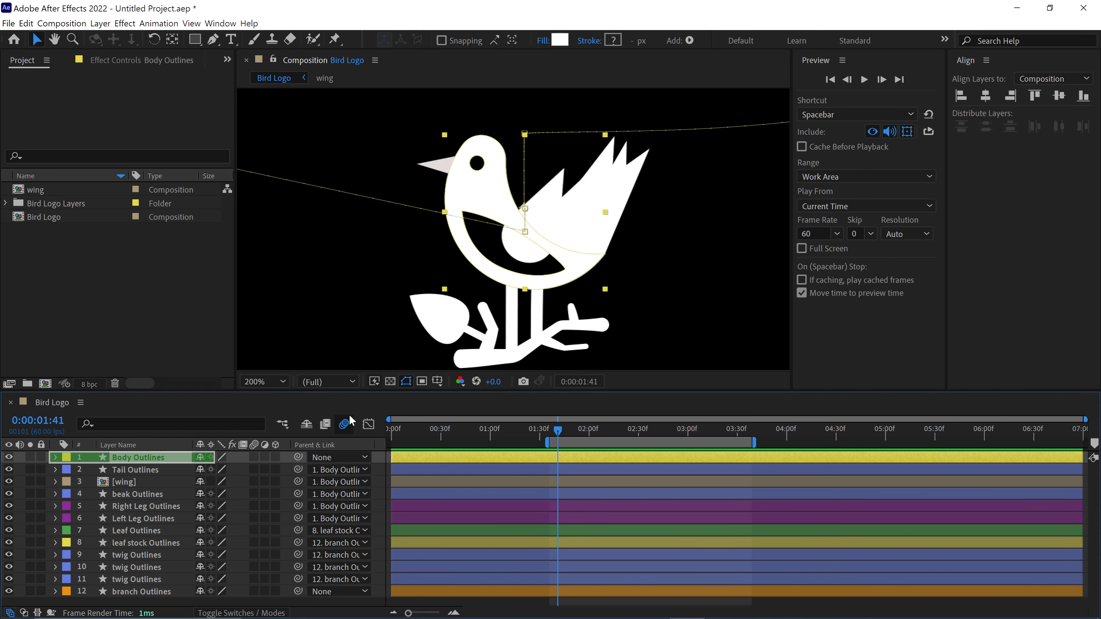
- Filter Body Outlines for "path" and toggle the visibility of Path 1 and Path 2 to identify the eye
{"action": "key", "text": "g"}
{"action": "left_click", "coordinate": [150, 425]}
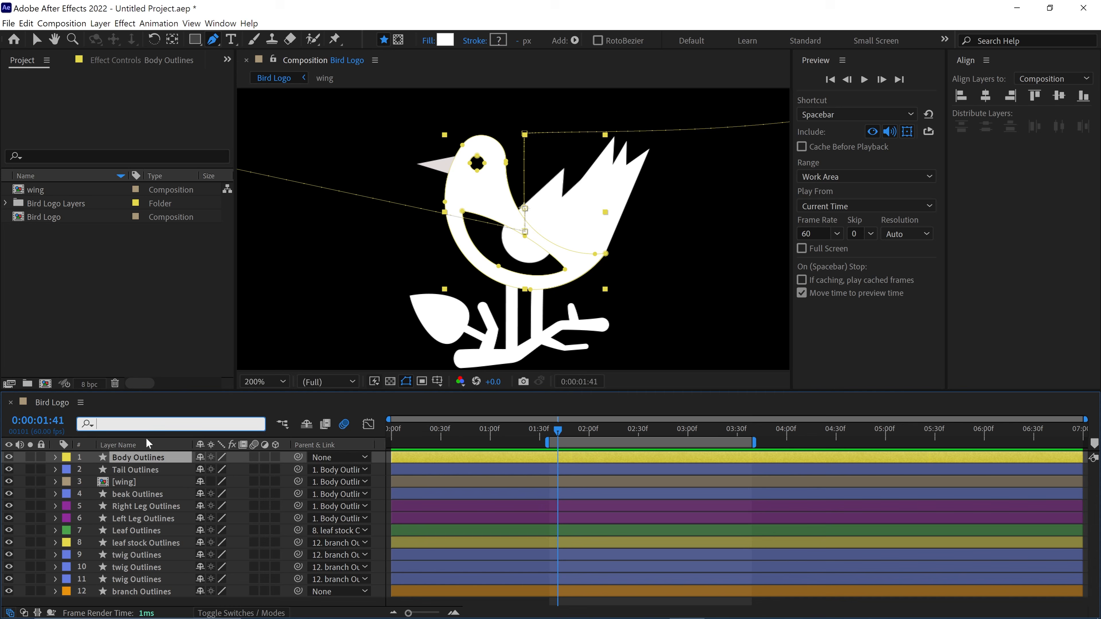
{"action": "type", "text": "path"}
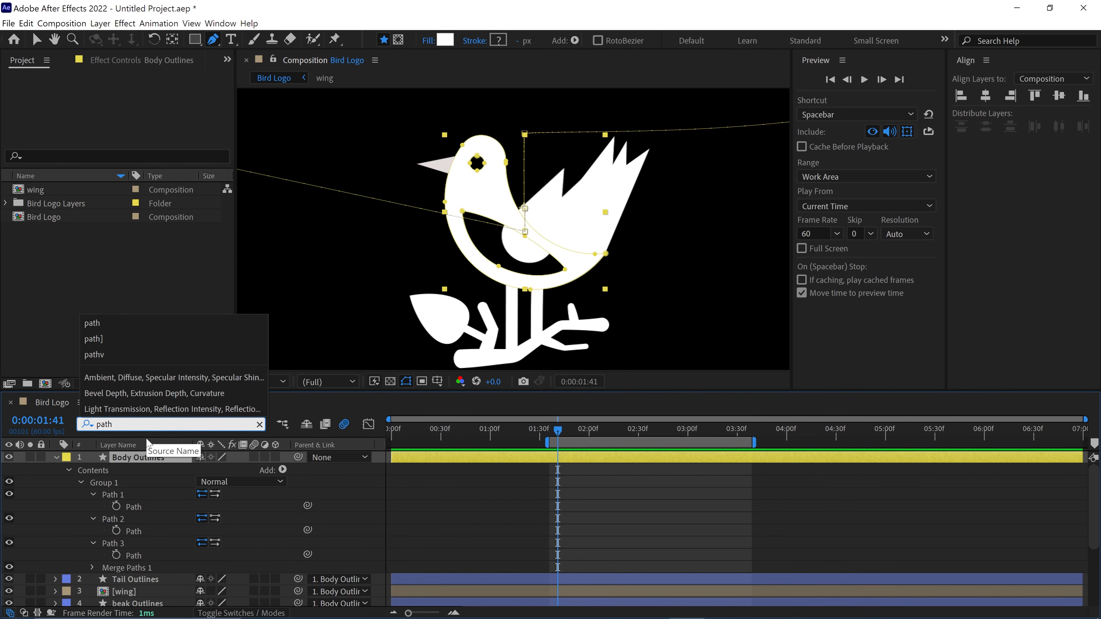
{"action": "left_click", "coordinate": [125, 495]}
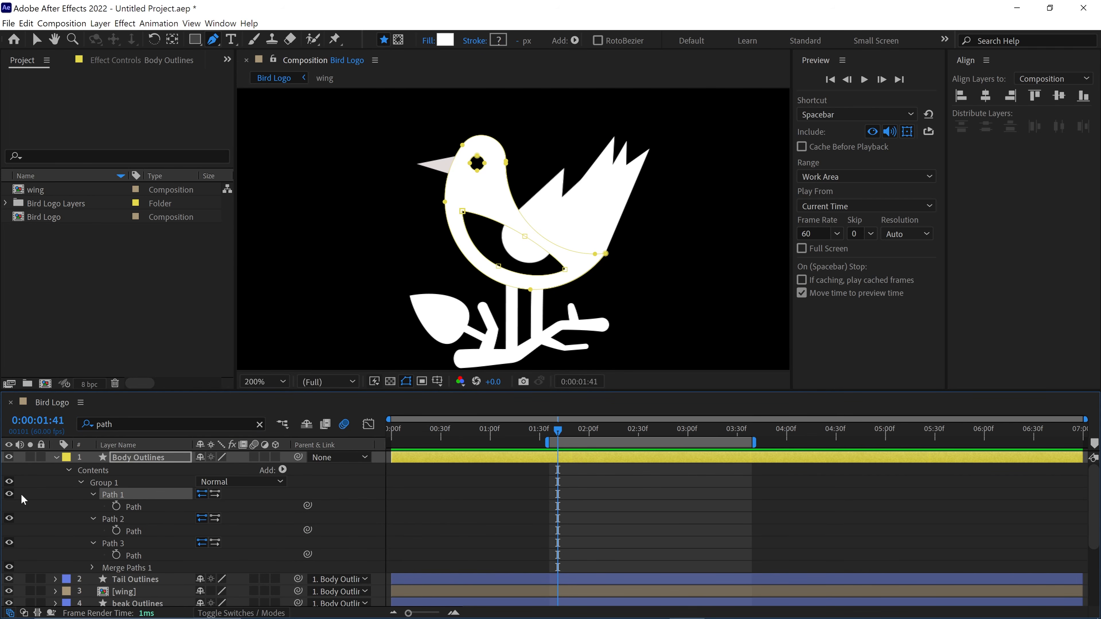
{"action": "left_click", "coordinate": [9, 494]}
{"action": "left_click", "coordinate": [10, 494]}
{"action": "left_click", "coordinate": [9, 519]}
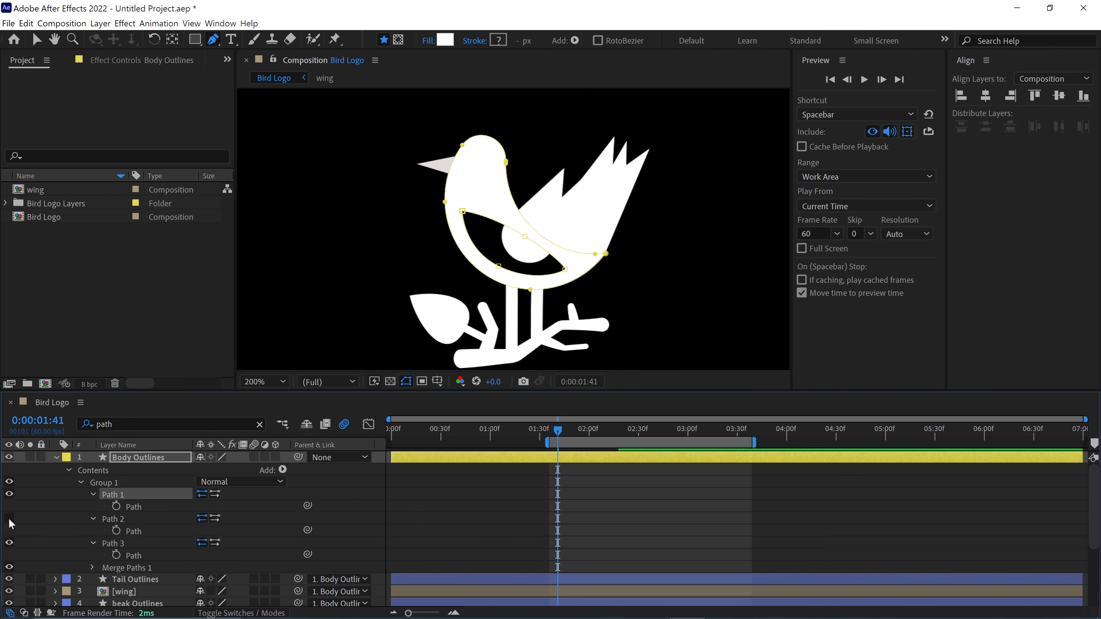
{"action": "left_click", "coordinate": [9, 519]}
- Rename Path 2 of the Body Outlines layer as "eye right"
{"action": "left_click", "coordinate": [111, 519]}
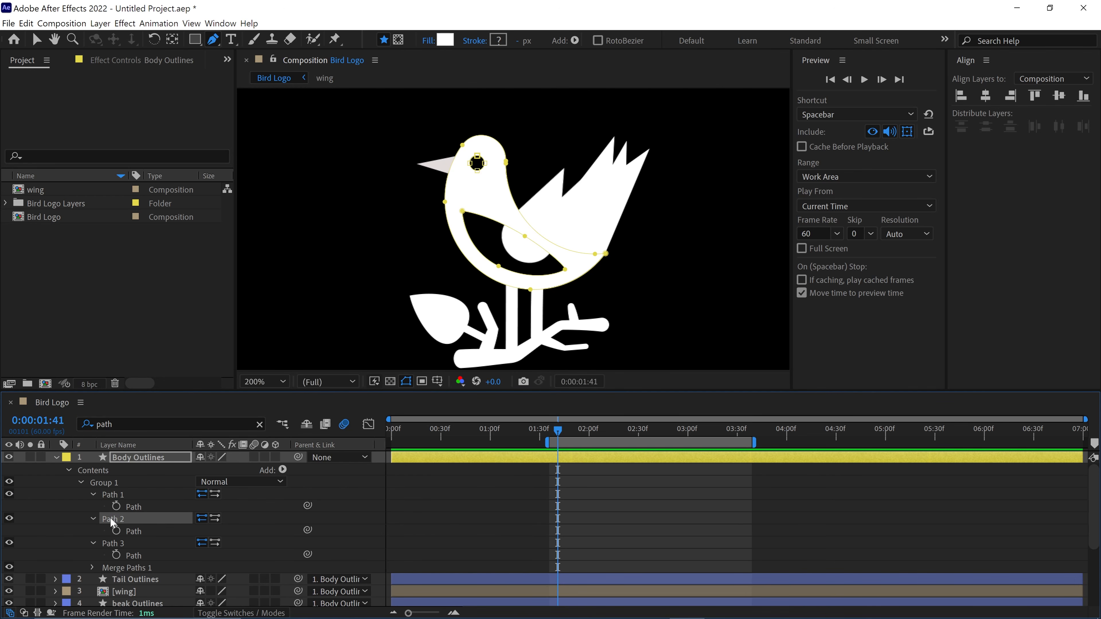
{"action": "key", "text": "Return"}
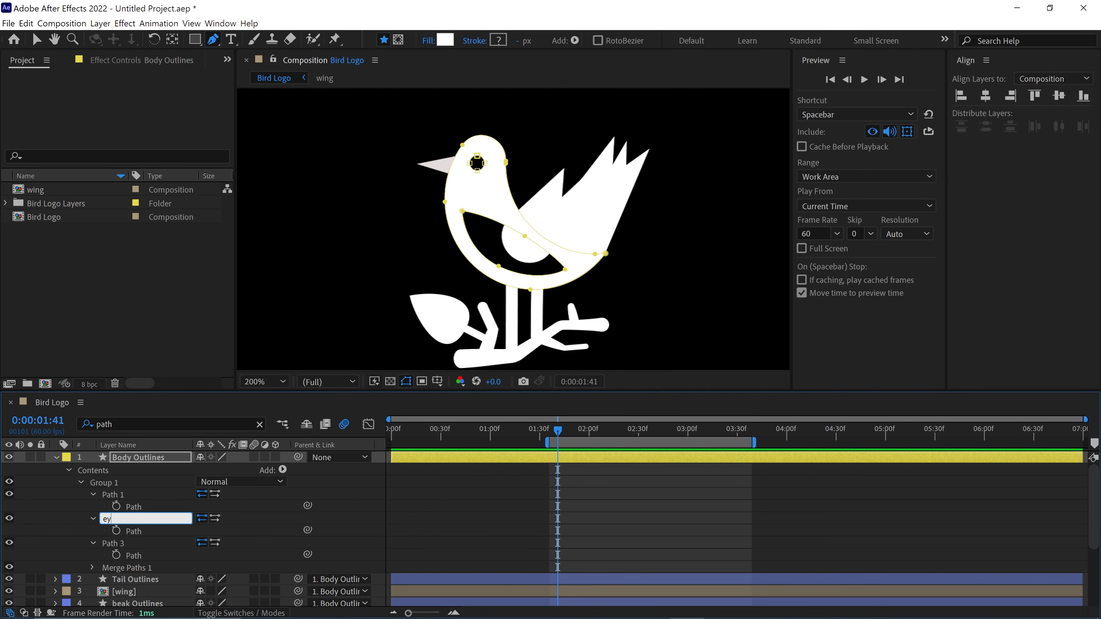
{"action": "type", "text": "eye right"}
{"action": "key", "text": "Return"}
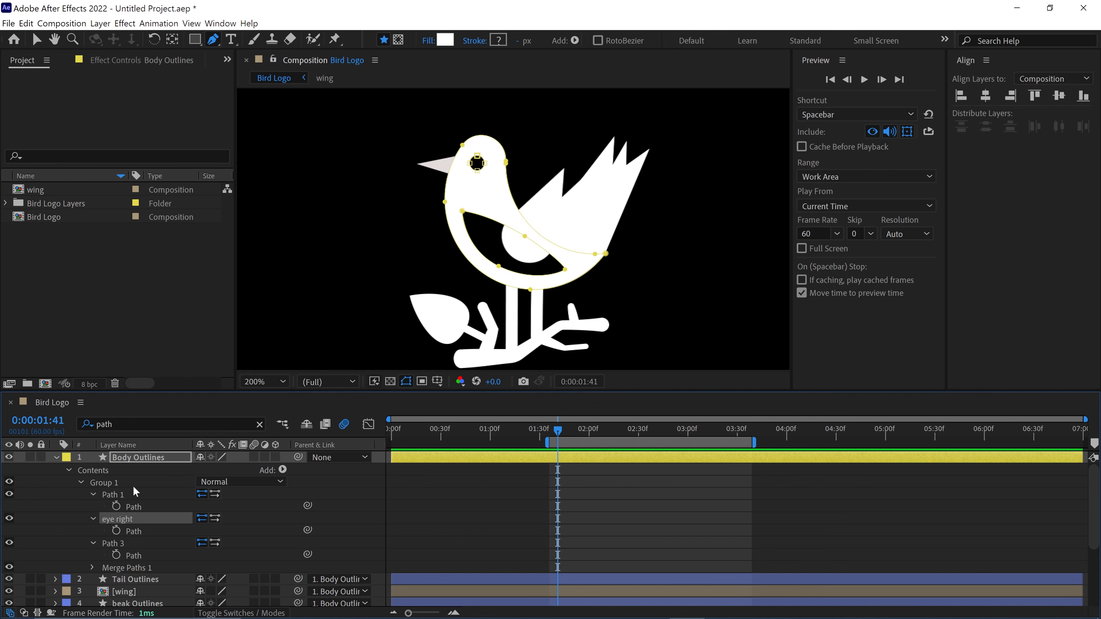
- Keyframe the eye right path at 1:41 and shift the whole eye towards the back of the head at 1:54
{"action": "left_click", "coordinate": [114, 531]}
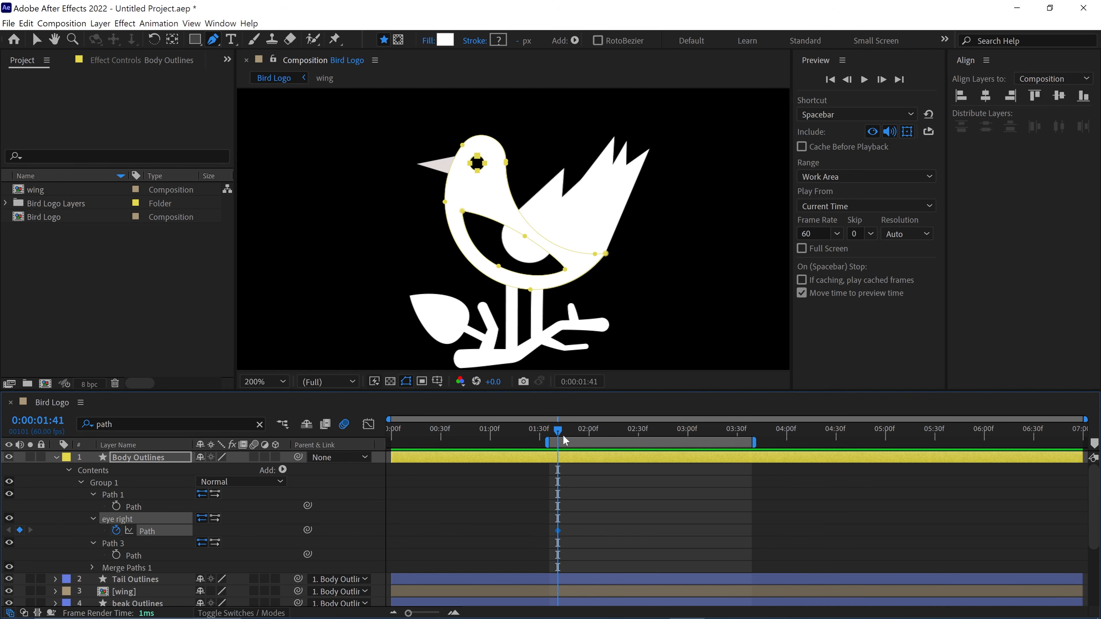
{"action": "left_click_drag", "start_coordinate": [565, 441], "coordinate": [579, 434]}
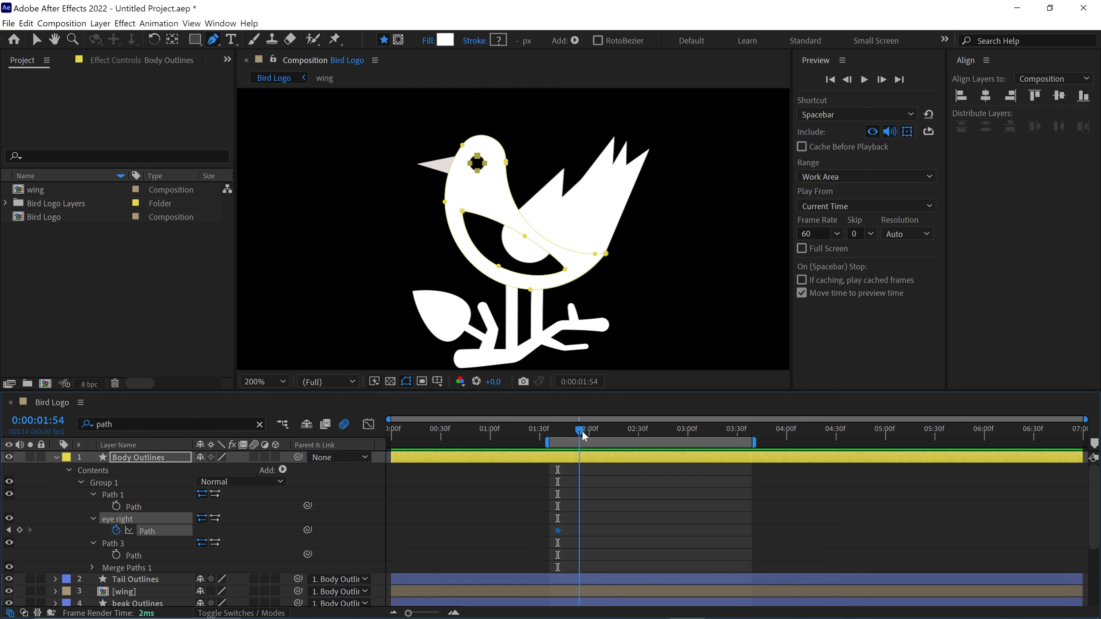
{"action": "left_click", "coordinate": [479, 161]}
{"action": "key", "text": "ctrl+z"}
{"action": "key", "text": "ctrl+t"}
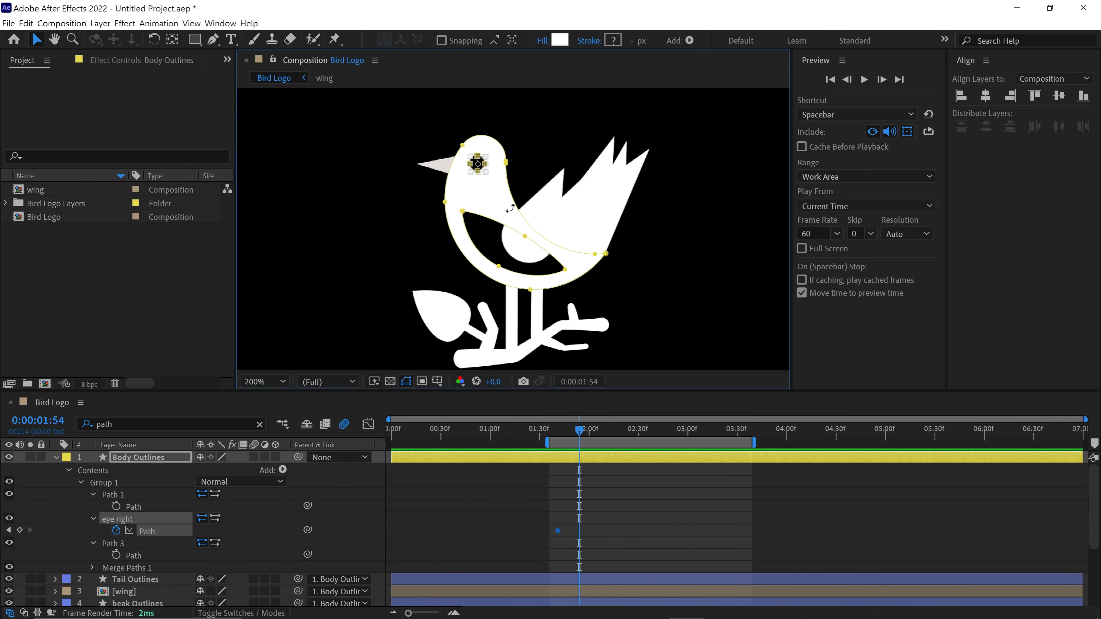
{"action": "key", "text": "shift+Right"}
- Return to 1:41, duplicate the eye right path and name the copy "eye left"
{"action": "left_click_drag", "start_coordinate": [578, 434], "coordinate": [558, 433]}
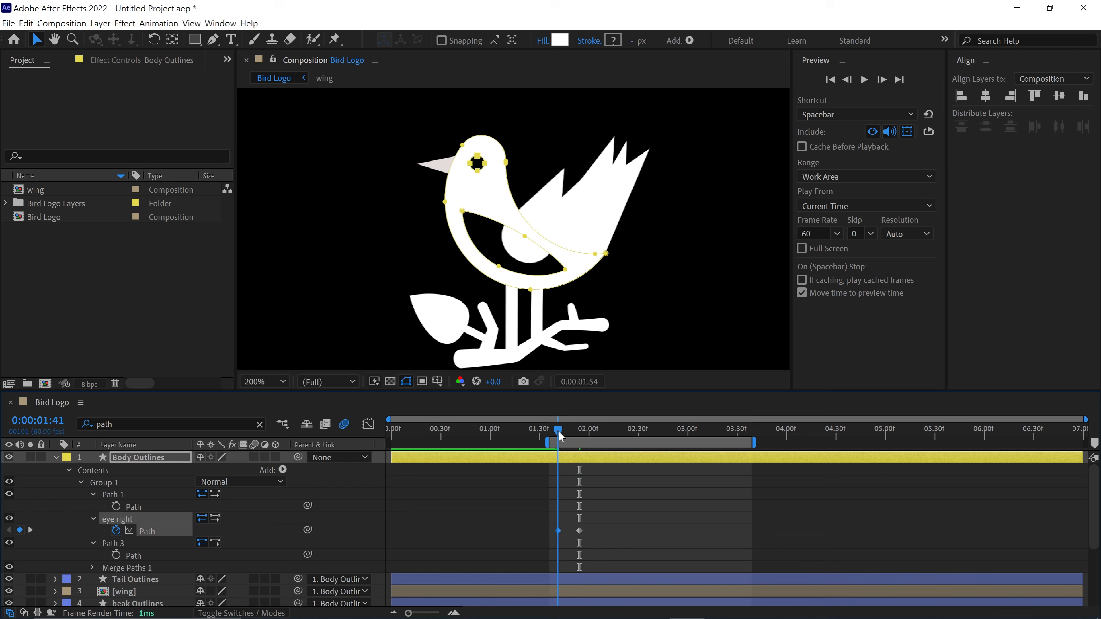
{"action": "key", "text": "ctrl+d"}
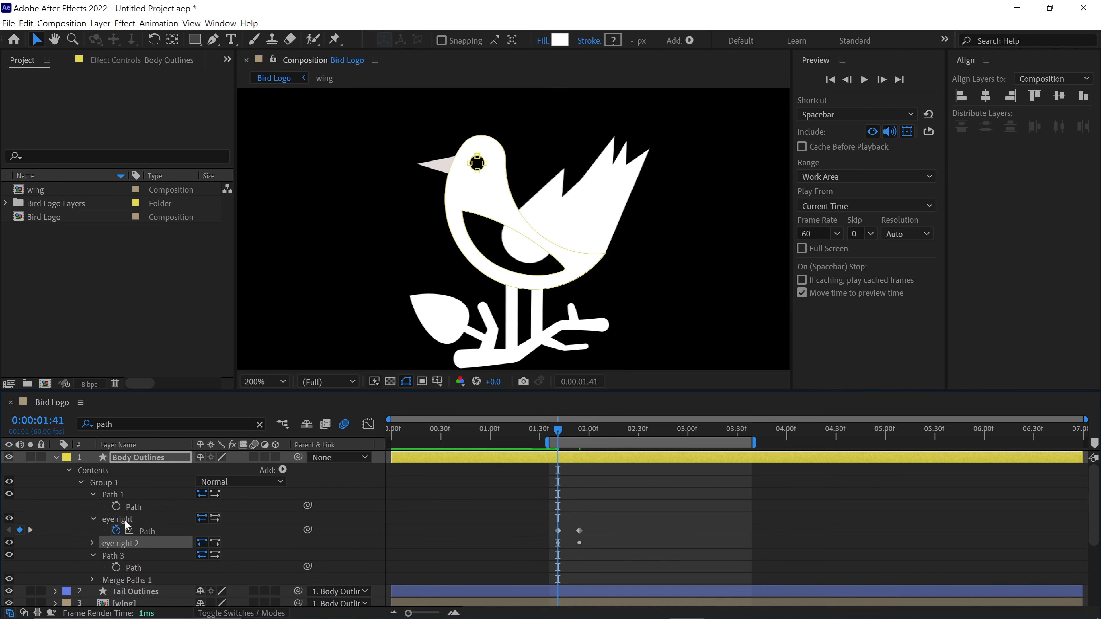
{"action": "key", "text": "Return"}
{"action": "type", "text": "eye left"}
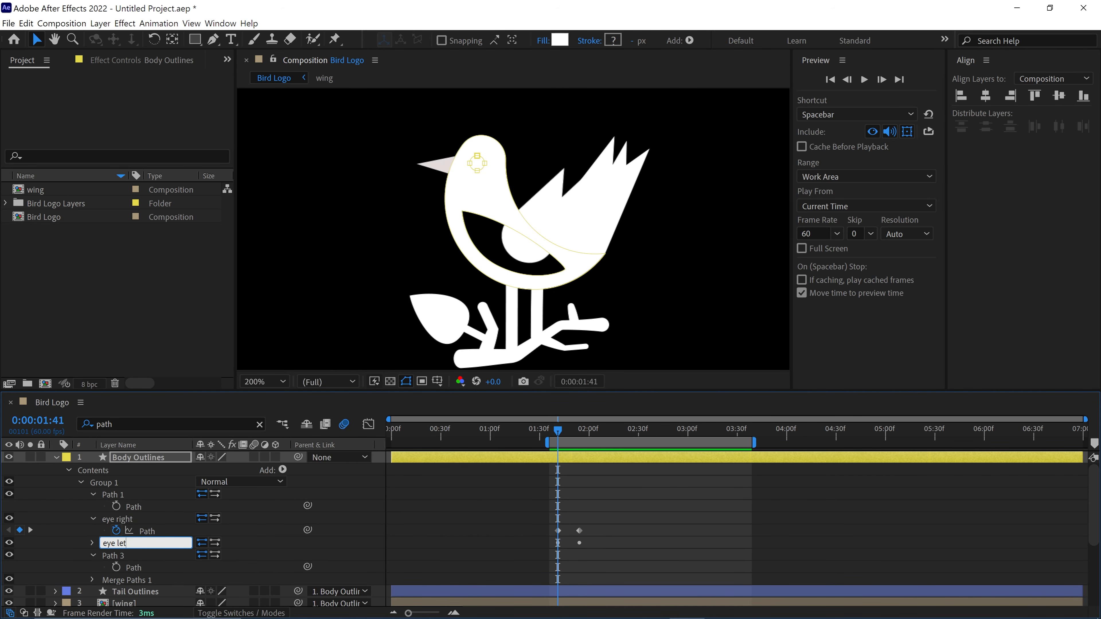
{"action": "key", "text": "Return"}
- Move the eye left path at 1:41 towards the beak, across the front edge of the head
{"action": "left_click", "coordinate": [92, 543]}
{"action": "double_click", "coordinate": [478, 157]}
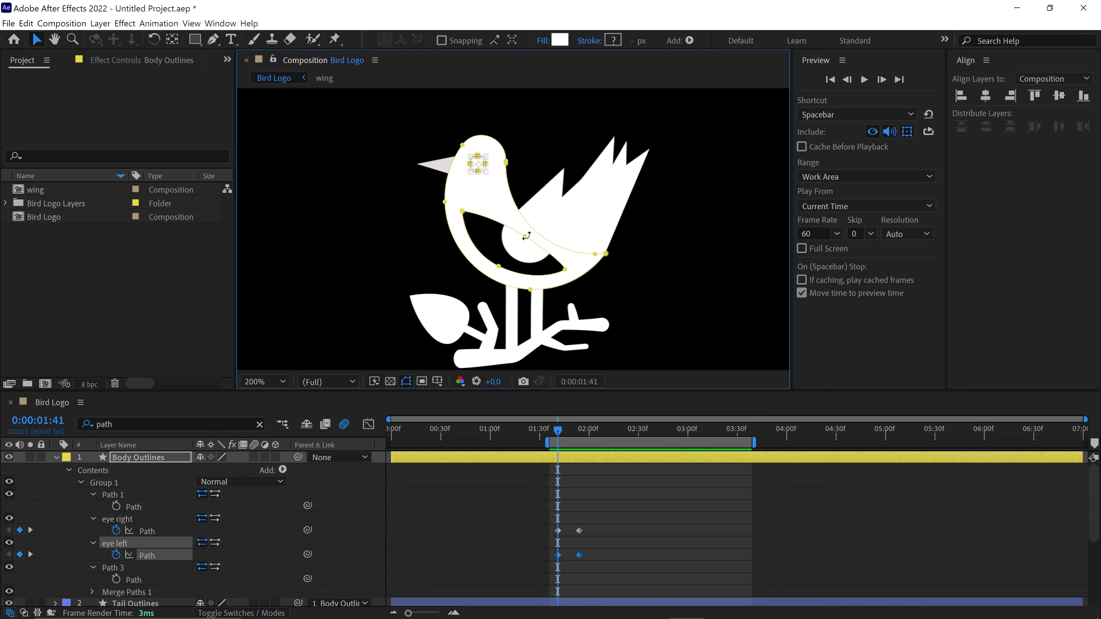
{"action": "key", "text": "shift+Left"}
{"action": "key", "text": "shift+Left"}
{"action": "key", "text": "shift+Left"}
{"action": "key", "text": "shift+Left"}
{"action": "key", "text": "shift+Left"}
{"action": "key", "text": "shift+Left"}
{"action": "key", "text": "shift+Left"}
{"action": "scroll", "coordinate": [476, 133], "scroll_direction": "up", "scroll_amount": 1}
{"action": "left_click_drag", "start_coordinate": [466, 134], "coordinate": [478, 214]}
{"action": "key", "text": "shift+Left"}
{"action": "key", "text": "shift+Left"}
{"action": "key", "text": "shift+Left"}
{"action": "key", "text": "shift+Left"}
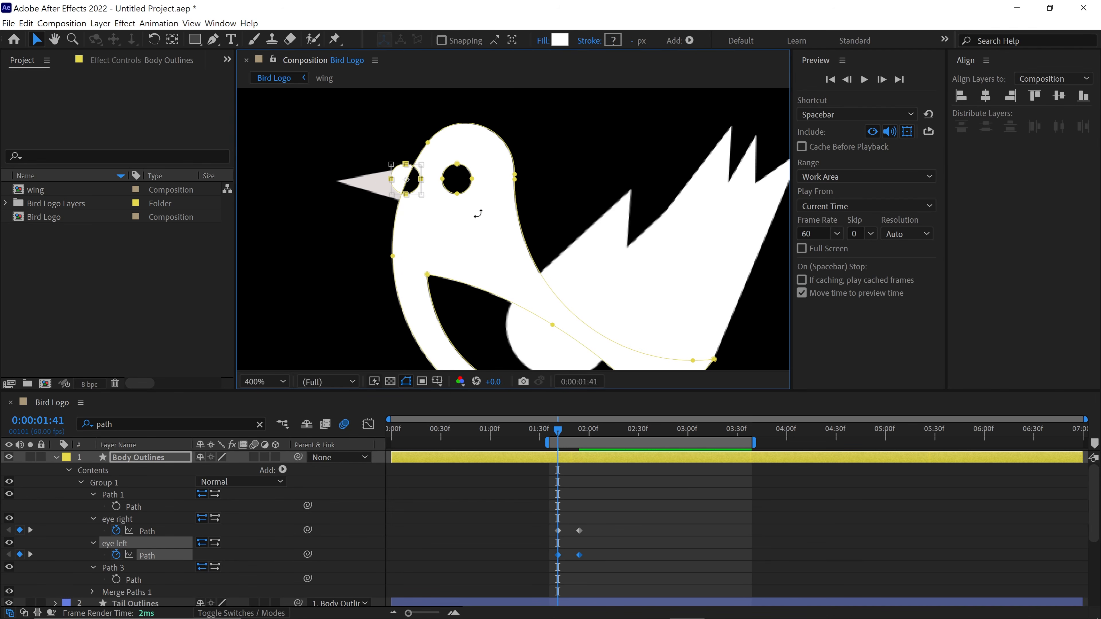
- Collapse the Body Outlines layer and move the beak Outlines layer above it in the stack
{"action": "left_click", "coordinate": [55, 459]}
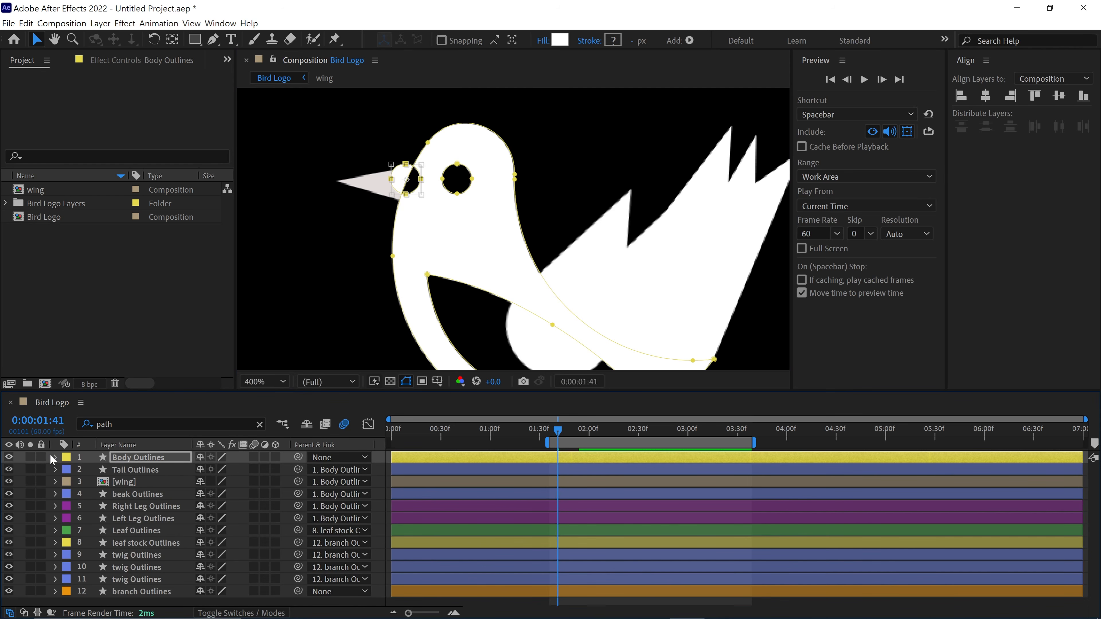
{"action": "left_click", "coordinate": [146, 495]}
{"action": "left_click_drag", "start_coordinate": [141, 496], "coordinate": [170, 456]}
- Reveal the Body Outlines keyframes and squash the eye left path at 1:41 into a narrow tilted sliver over the beak's base
{"action": "left_click", "coordinate": [135, 467]}
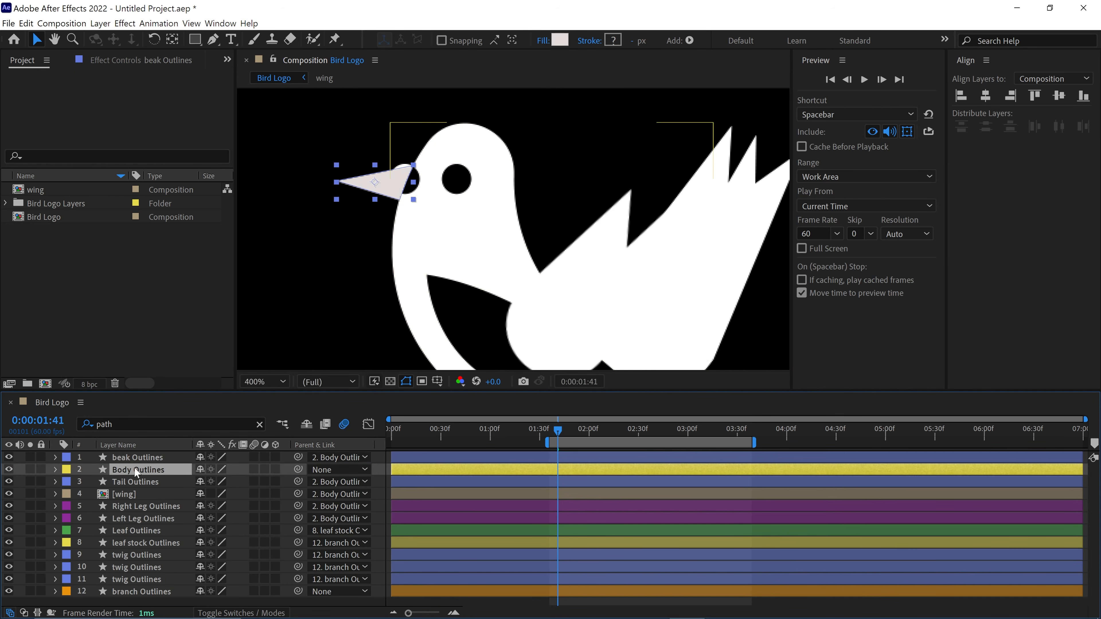
{"action": "key", "text": "u"}
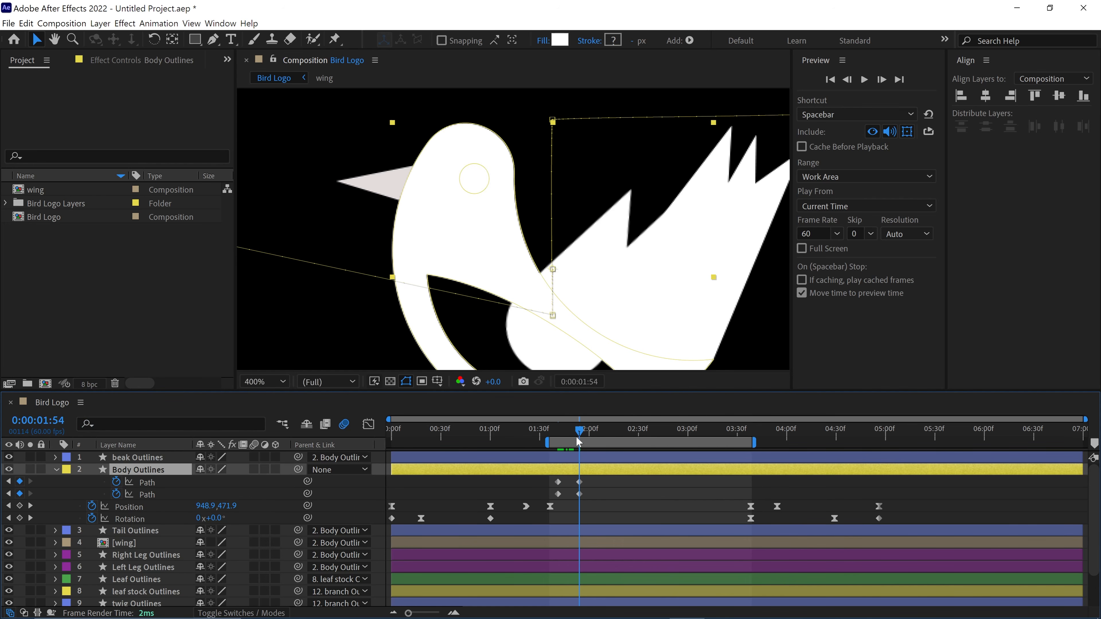
{"action": "left_click", "coordinate": [558, 494]}
{"action": "double_click", "coordinate": [420, 179]}
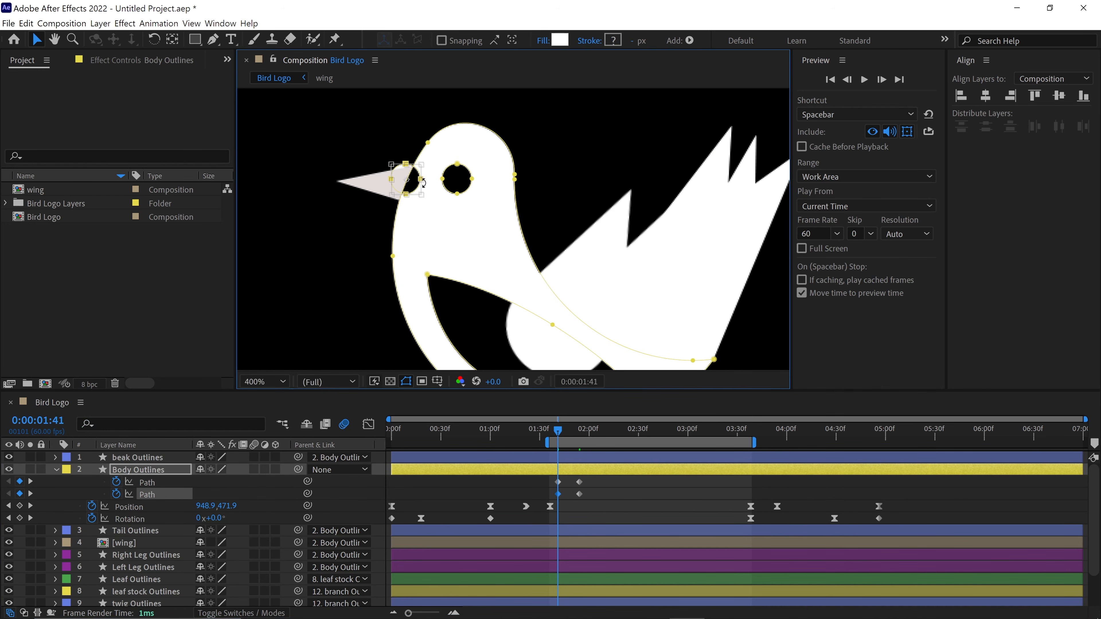
{"action": "left_click_drag", "start_coordinate": [421, 179], "coordinate": [401, 180]}
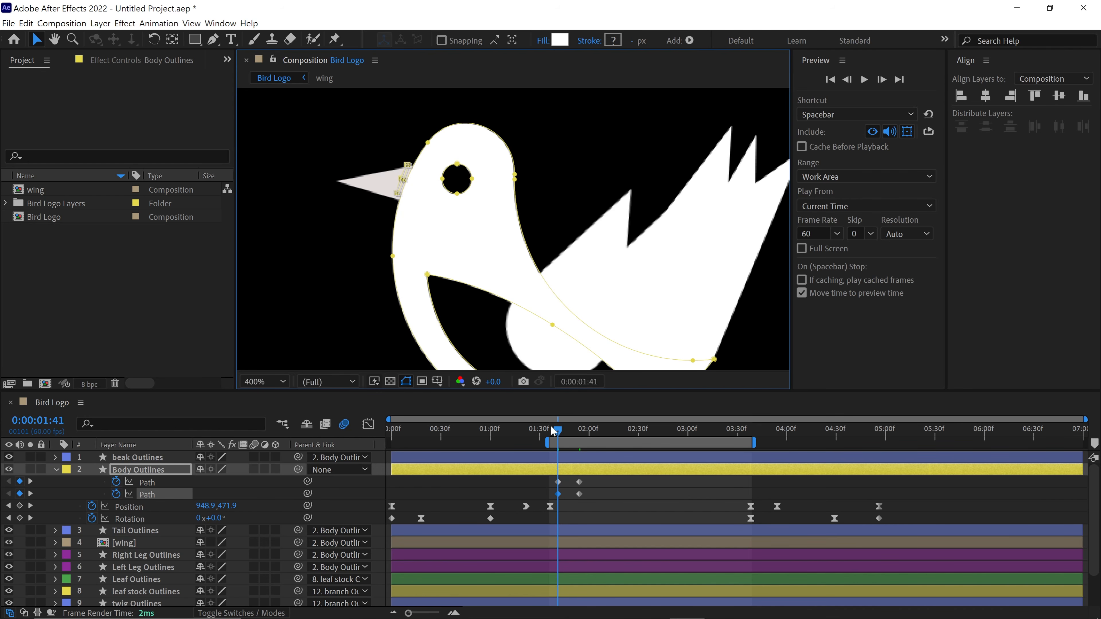
- Move the anchor point of the beak Outlines layer to the base of the beak, where it meets the head
{"action": "left_click", "coordinate": [139, 459]}
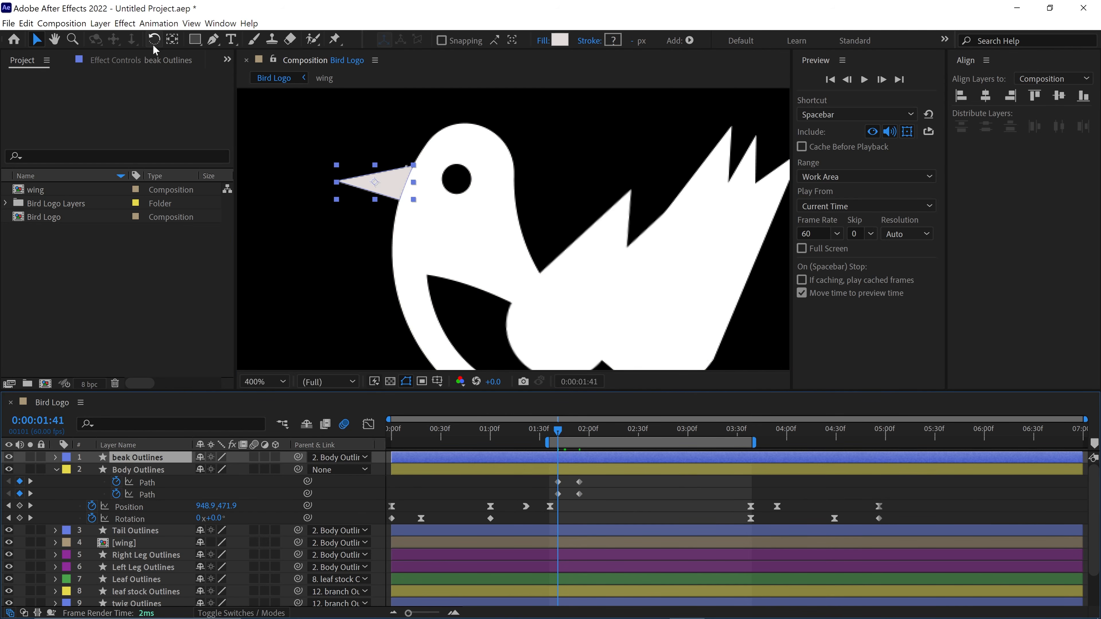
{"action": "left_click", "coordinate": [174, 42]}
{"action": "scroll", "coordinate": [380, 140], "scroll_direction": "up", "scroll_amount": 1}
{"action": "left_click_drag", "start_coordinate": [325, 161], "coordinate": [447, 264]}
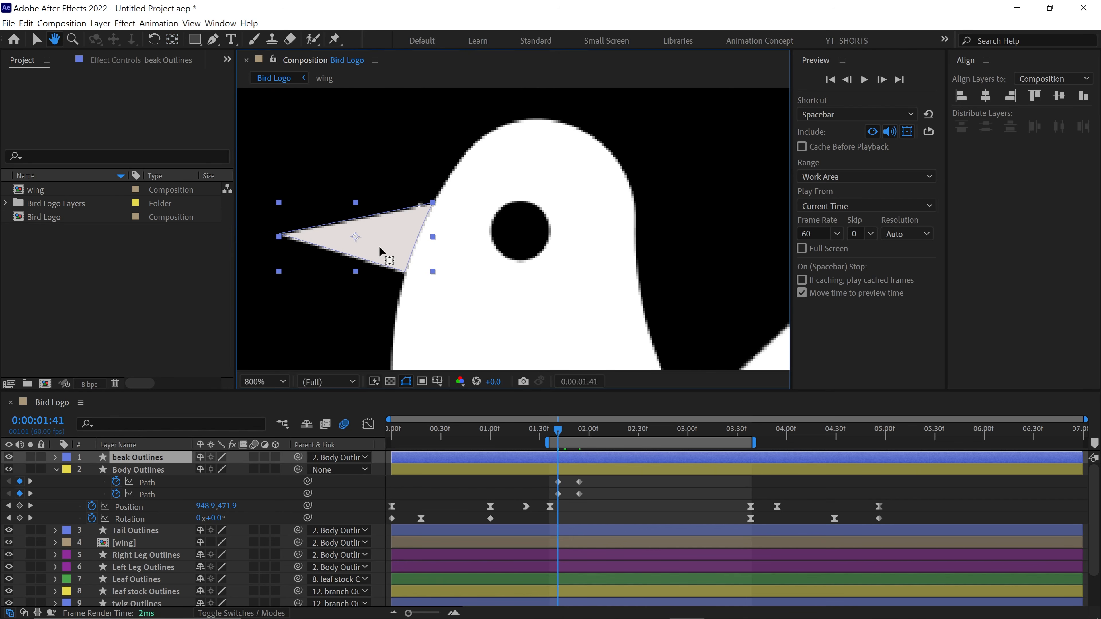
{"action": "left_click_drag", "start_coordinate": [354, 237], "coordinate": [414, 243]}
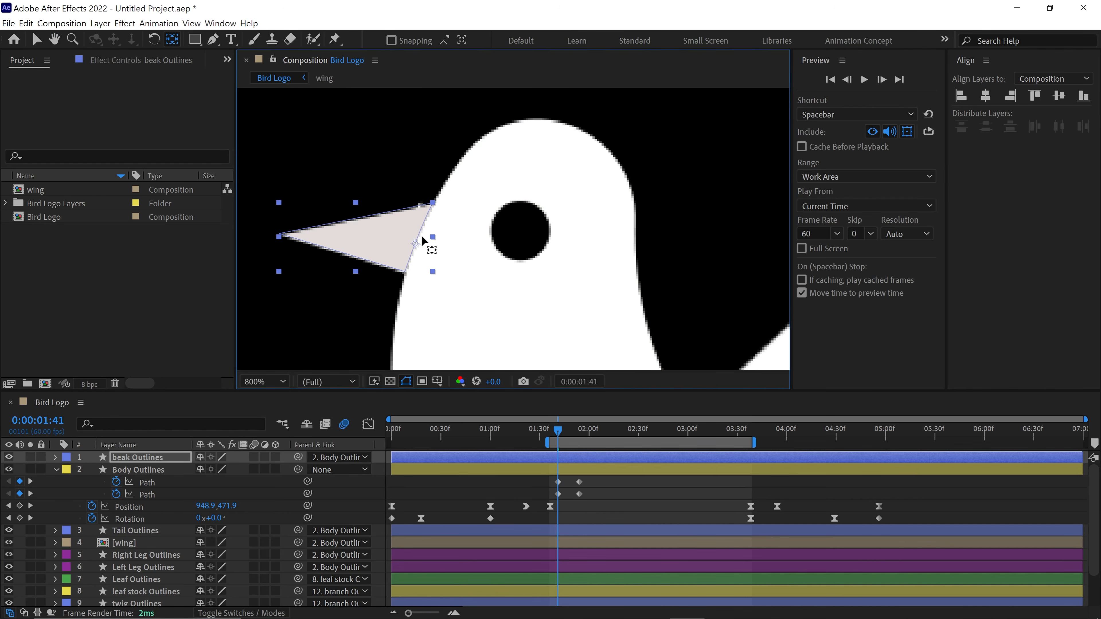
{"action": "key", "text": "v"}
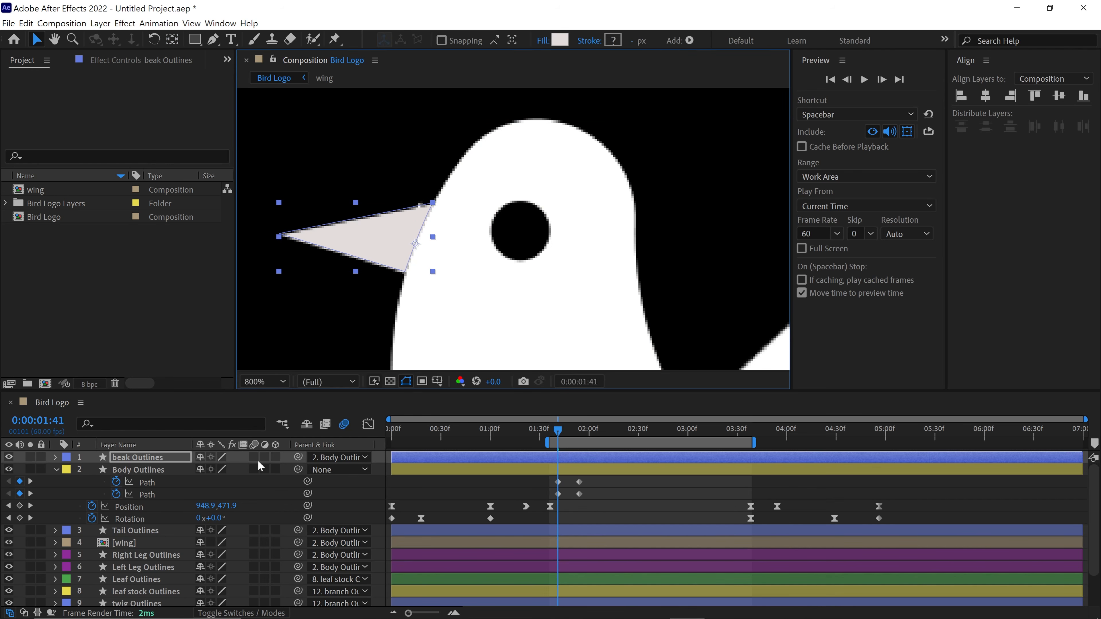
- Make beak Outlines a 3D layer and add Position and Orientation keyframes to it at 1:41
{"action": "left_click", "coordinate": [276, 457]}
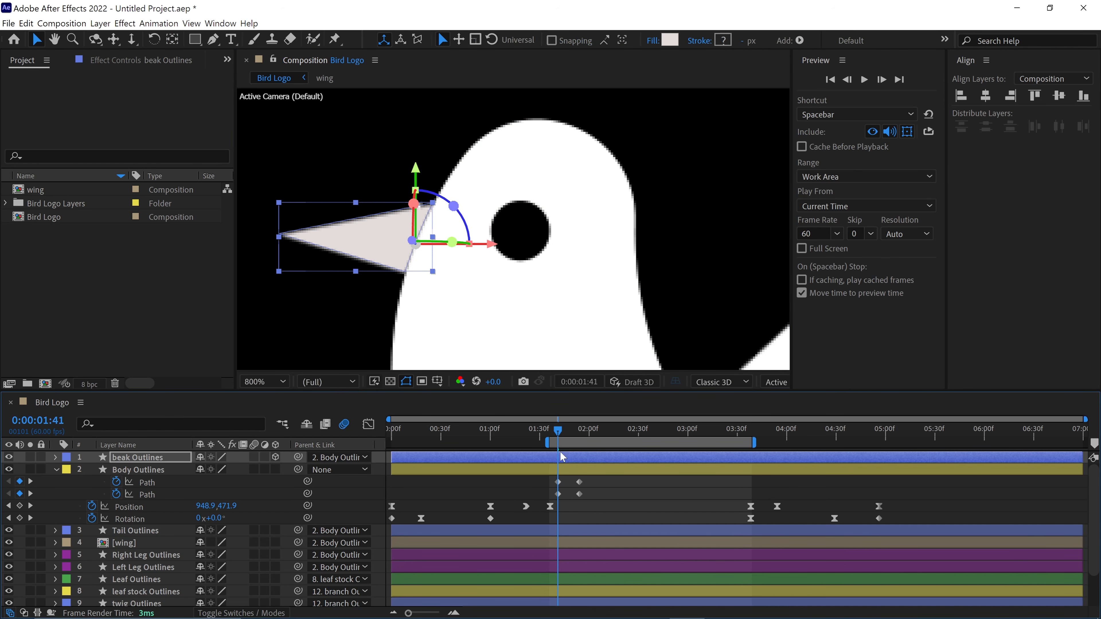
{"action": "key", "text": "p"}
{"action": "key", "text": "r"}
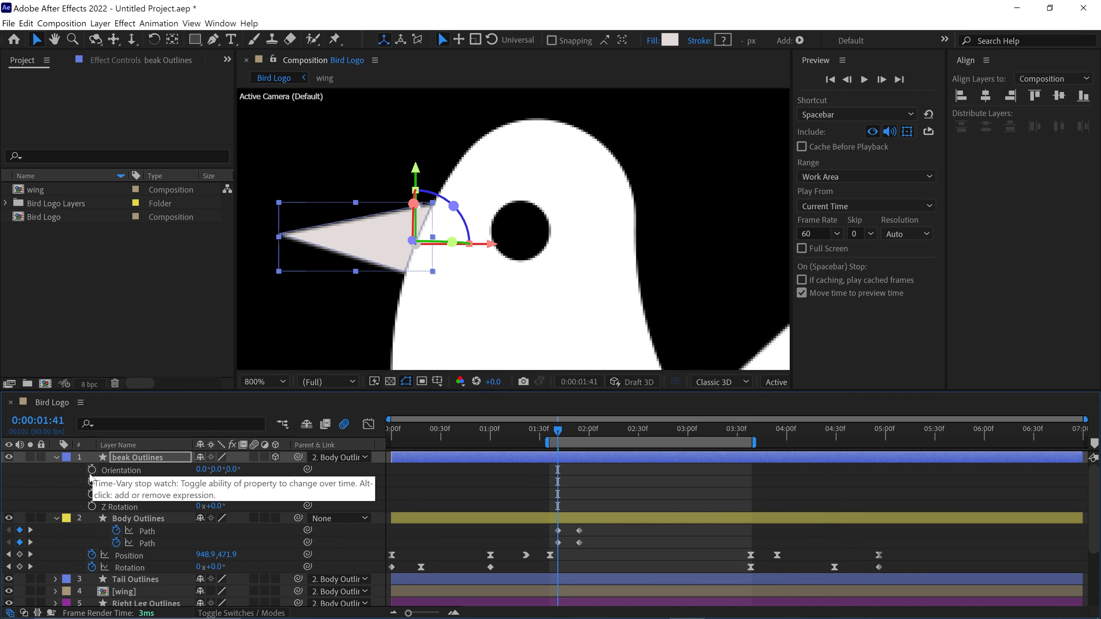
{"action": "left_click", "coordinate": [92, 471]}
{"action": "key", "text": "u"}
{"action": "key", "text": "u"}
{"action": "key", "text": "u"}
{"action": "key", "text": "k"}
- At 1:54, set the beak's Position to 44.7, 71.9, 0.0 and its Orientation to 0.0°, 305.0°, 351.4°
{"action": "key", "text": "shift+Right"}
{"action": "key", "text": "shift+Right"}
{"action": "key", "text": "shift+Right"}
{"action": "key", "text": "shift+Right"}
{"action": "key", "text": "shift+Right"}
{"action": "key", "text": "shift+Right"}
{"action": "key", "text": "shift+Right"}
{"action": "key", "text": "shift+Right"}
{"action": "key", "text": "shift+Right"}
{"action": "key", "text": "shift+Right"}
{"action": "key", "text": "shift+Right"}
{"action": "key", "text": "shift+Right"}
{"action": "key", "text": "shift+Right"}
{"action": "key", "text": "shift+Right"}
{"action": "key", "text": "shift+Right"}
{"action": "key", "text": "shift+Right"}
{"action": "key", "text": "shift+Right"}
{"action": "key", "text": "shift+Right"}
{"action": "key", "text": "shift+Right"}
{"action": "key", "text": "shift+Right"}
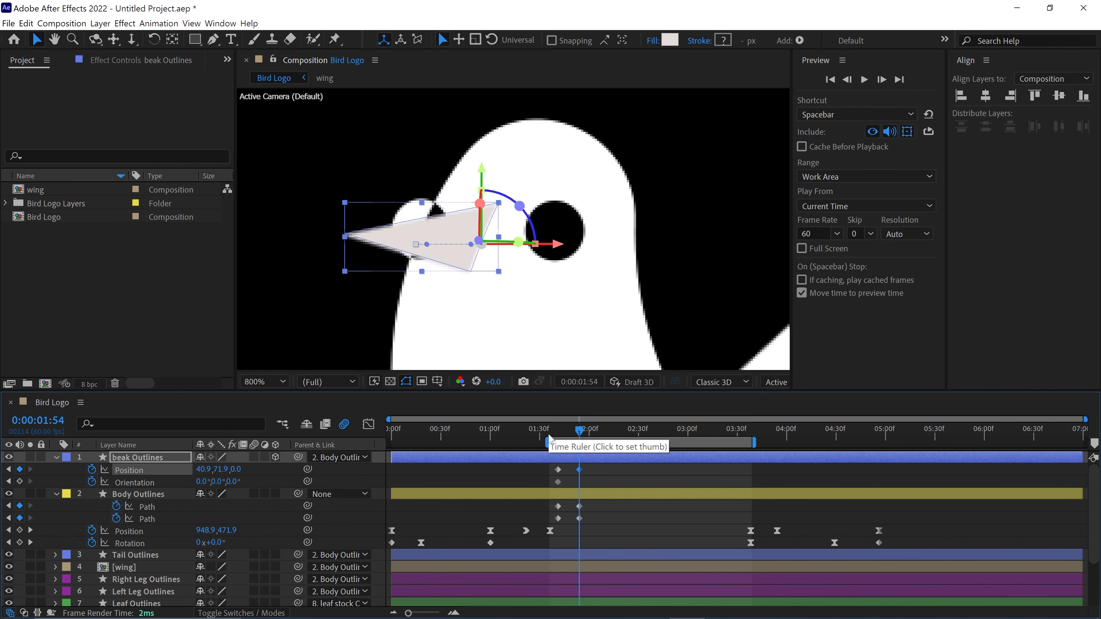
{"action": "left_click_drag", "start_coordinate": [210, 470], "coordinate": [211, 470]}
{"action": "left_click_drag", "start_coordinate": [214, 482], "coordinate": [204, 482]}
{"action": "left_click_drag", "start_coordinate": [205, 470], "coordinate": [214, 482]}
{"action": "left_click_drag", "start_coordinate": [235, 481], "coordinate": [236, 481]}
- Squash and tilt the eye left path at 1:54 into a narrower oval inside the front edge of the head
{"action": "left_click", "coordinate": [558, 518]}
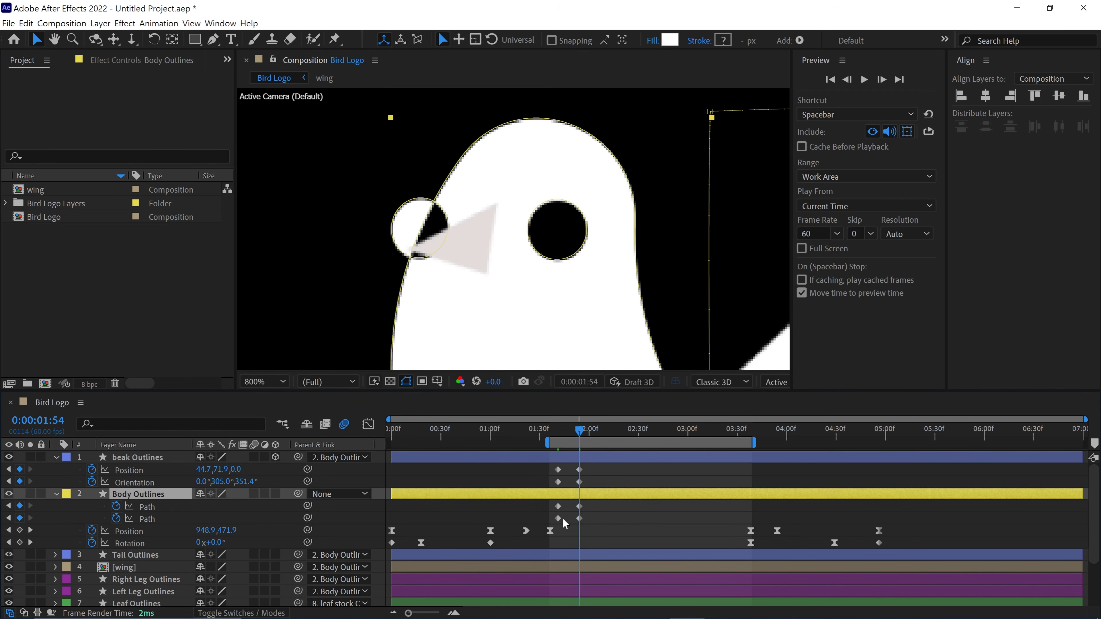
{"action": "left_click_drag", "start_coordinate": [389, 229], "coordinate": [442, 263]}
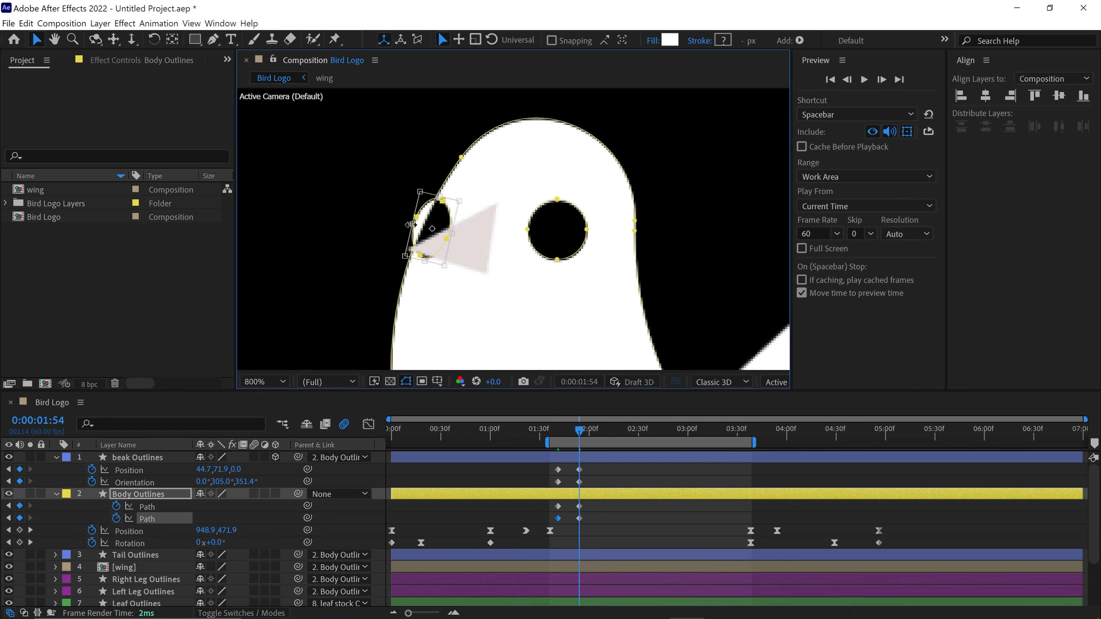
{"action": "key", "text": "comma"}
{"action": "left_click", "coordinate": [596, 471]}
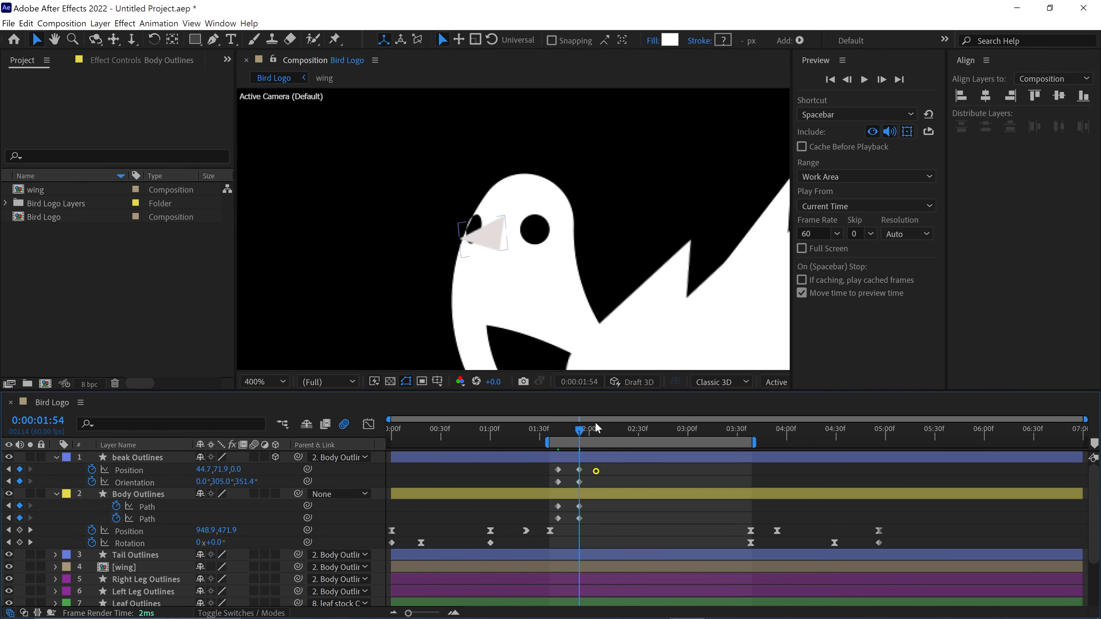
{"action": "key", "text": "comma"}
- Return to 1:41 and nudge the eye left sliver slightly outwards so that the beak's base covers it
{"action": "left_click_drag", "start_coordinate": [580, 429], "coordinate": [556, 440]}
{"action": "key", "text": "period"}
{"action": "key", "text": "period"}
{"action": "double_click", "coordinate": [417, 236]}
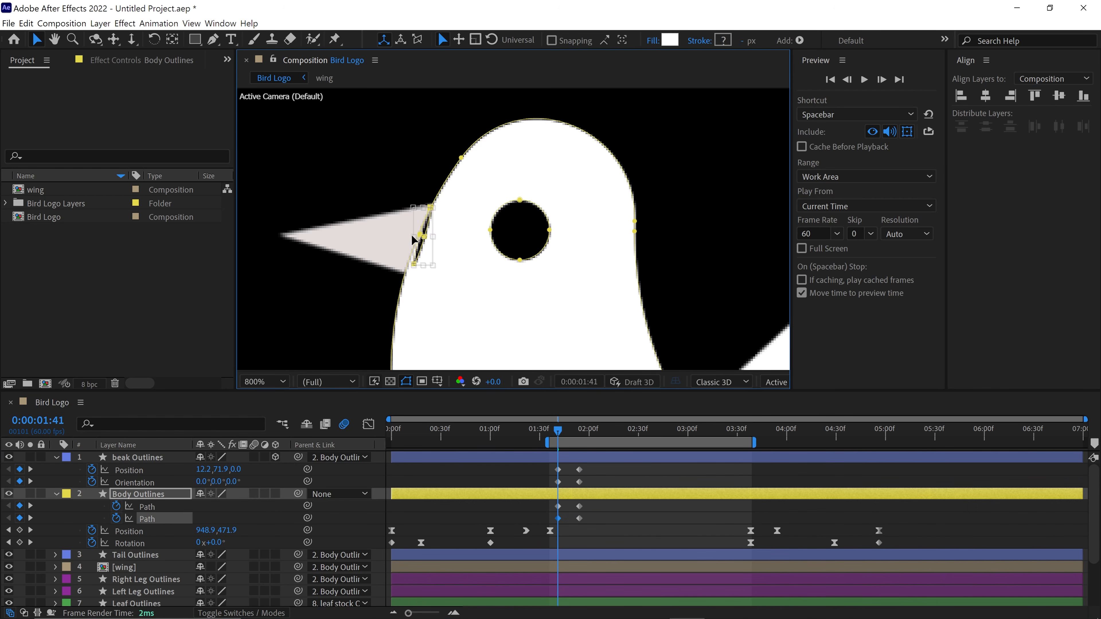
{"action": "key", "text": "comma"}
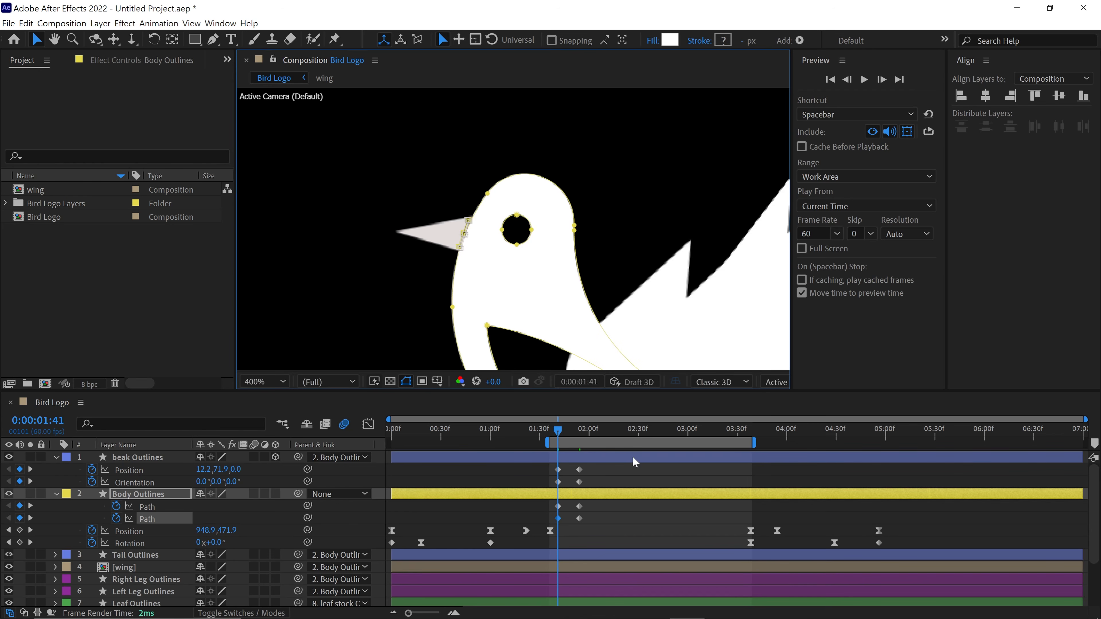
- Deselect the eye path and check the head turn from 1:41 onwards with the whole bird in view
{"action": "mouse_move", "coordinate": [561, 431]}
{"action": "left_mouse_down"}
{"action": "mouse_move", "coordinate": [581, 451]}
{"action": "mouse_move", "coordinate": [569, 433]}
{"action": "left_mouse_up"}
{"action": "left_click", "coordinate": [598, 507]}
{"action": "scroll", "coordinate": [575, 328], "scroll_direction": "down", "scroll_amount": 1}
{"action": "scroll", "coordinate": [575, 327], "scroll_direction": "down", "scroll_amount": 1}
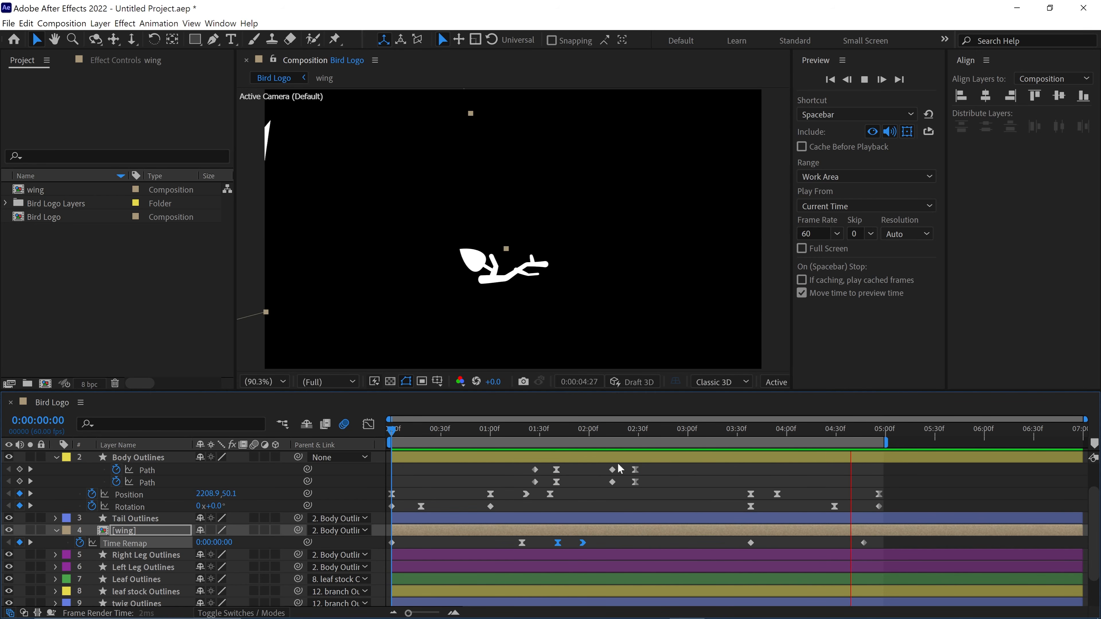
- Collapse the properties of all layers in the Bird Logo composition and clear the selection
{"action": "key", "text": "ctrl+a"}
{"action": "key", "text": "u"}
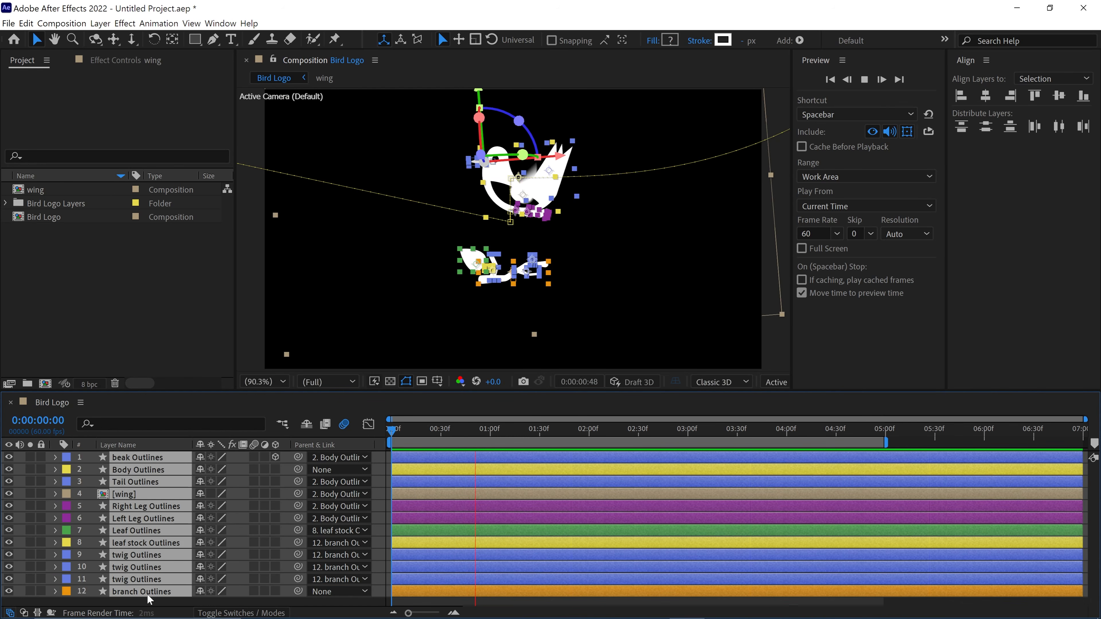
{"action": "left_click", "coordinate": [142, 601]}
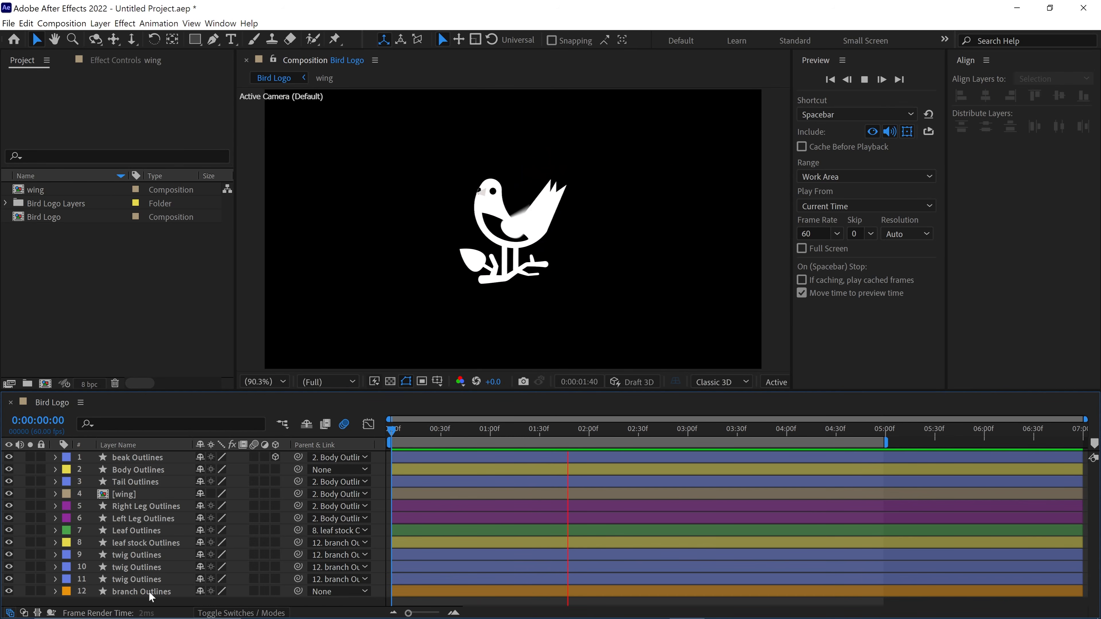